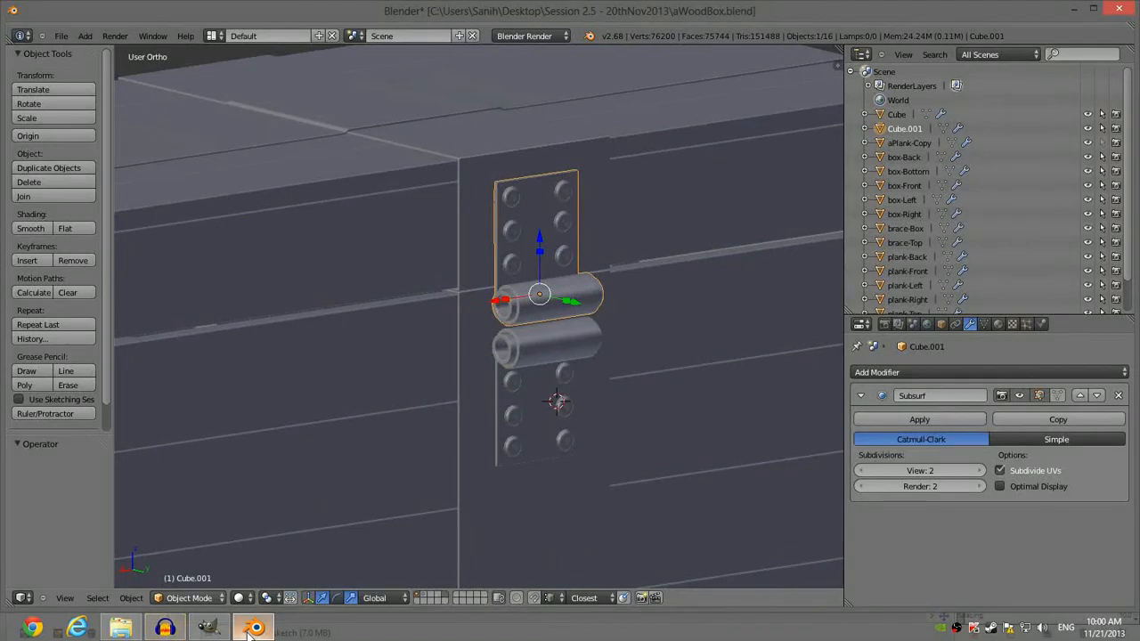
# Step: In GIMP, cross out "Hinge Bottom (x2)" in the parts list with the Airbrush, and return to Blender
pyautogui.click(210, 630)
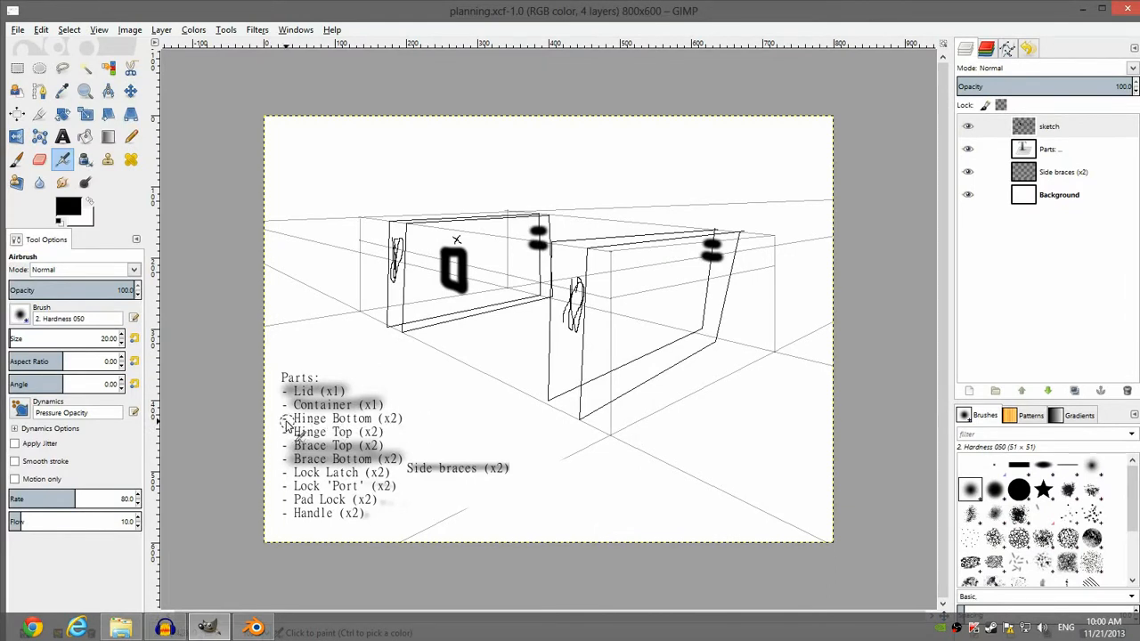
pyautogui.moveTo(283, 422); pyautogui.dragTo(401, 422)
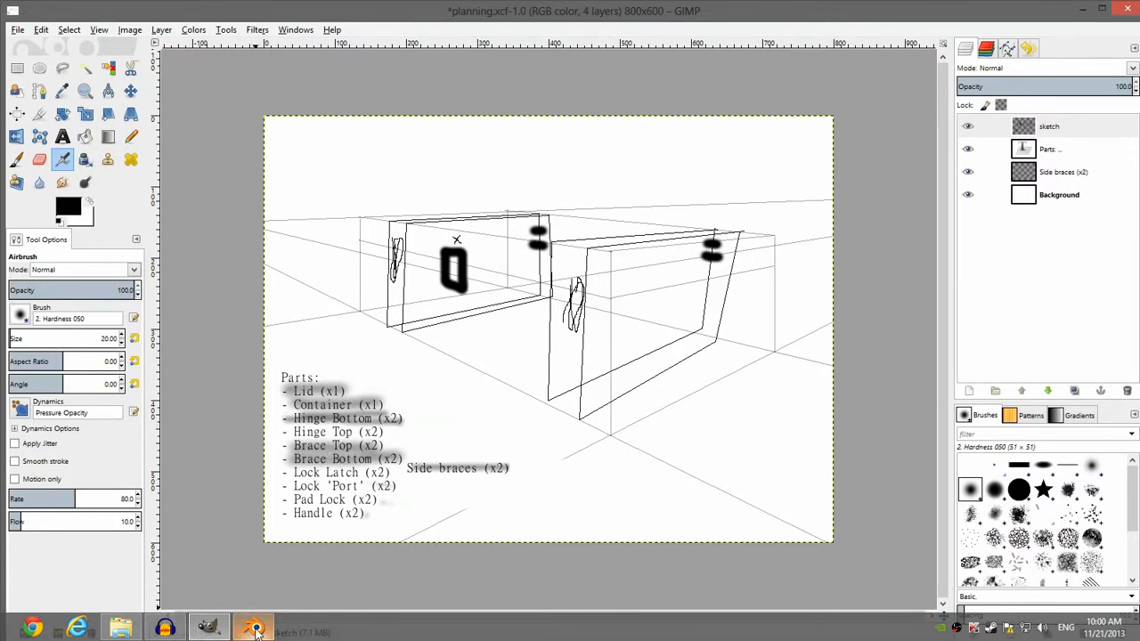
pyautogui.click(255, 629)
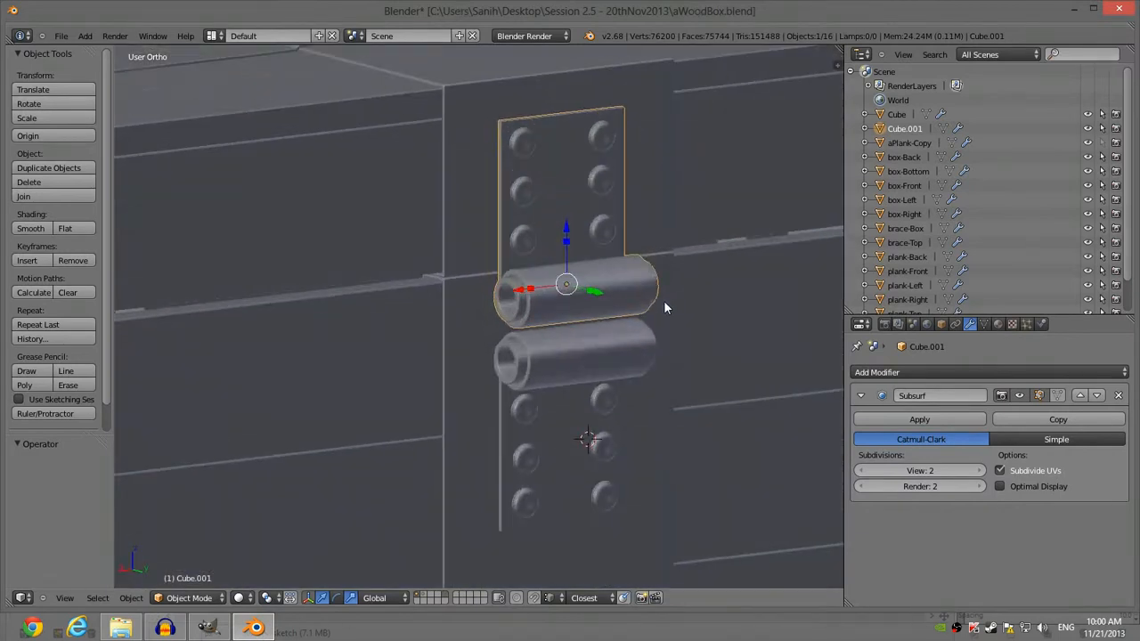
# Step: Examine the edges and barrel ends of both hinge halves up close from several angles
pyautogui.moveTo(664, 301); pyautogui.dragTo(539, 294, button='middle')
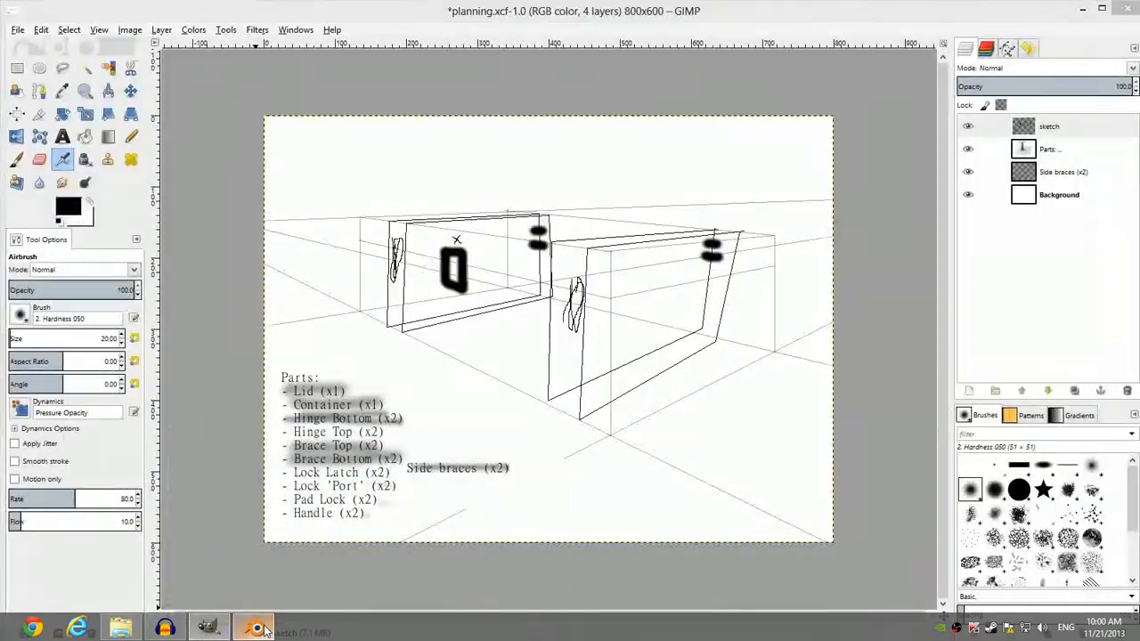
pyautogui.scroll(2, 505, 296)
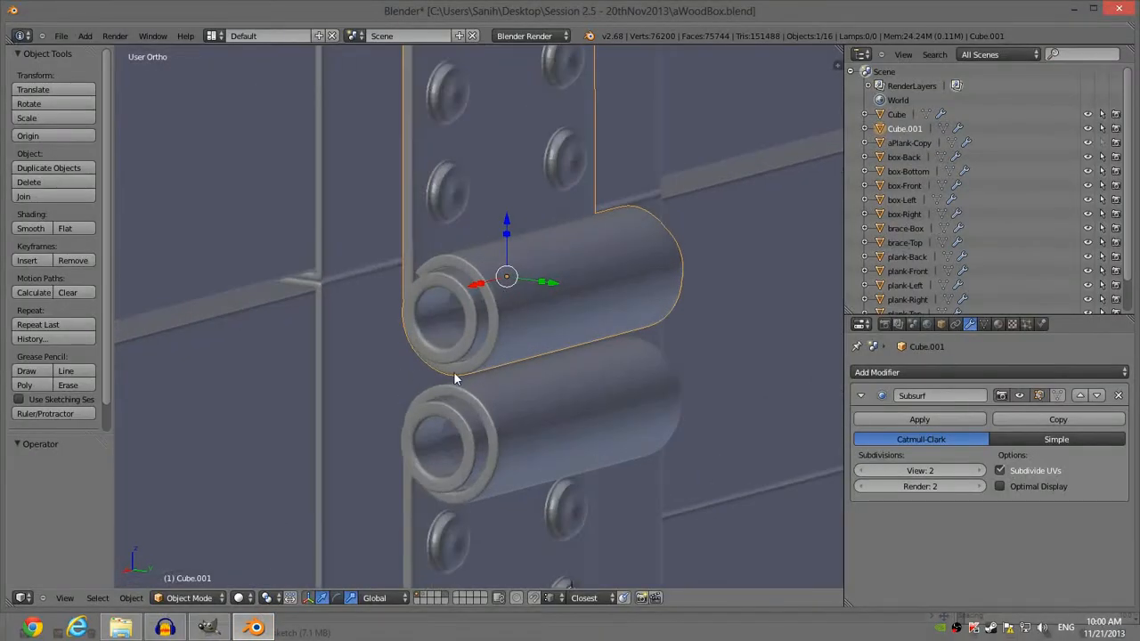
pyautogui.moveTo(545, 334); pyautogui.dragTo(519, 292, button='middle')
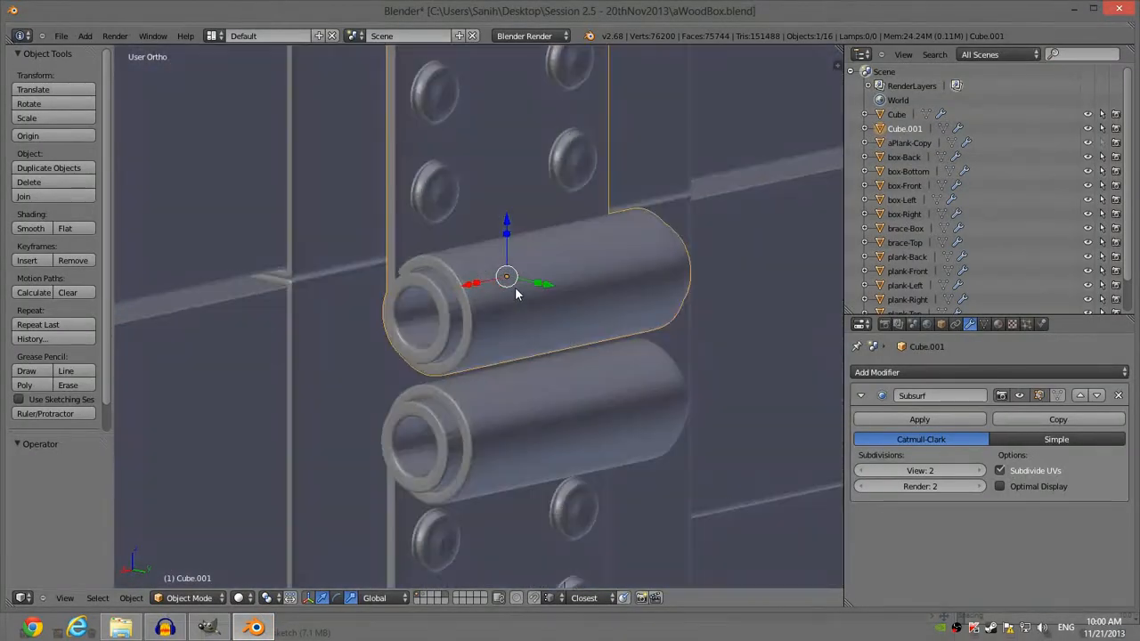
pyautogui.moveTo(539, 243); pyautogui.dragTo(478, 377, button='middle')
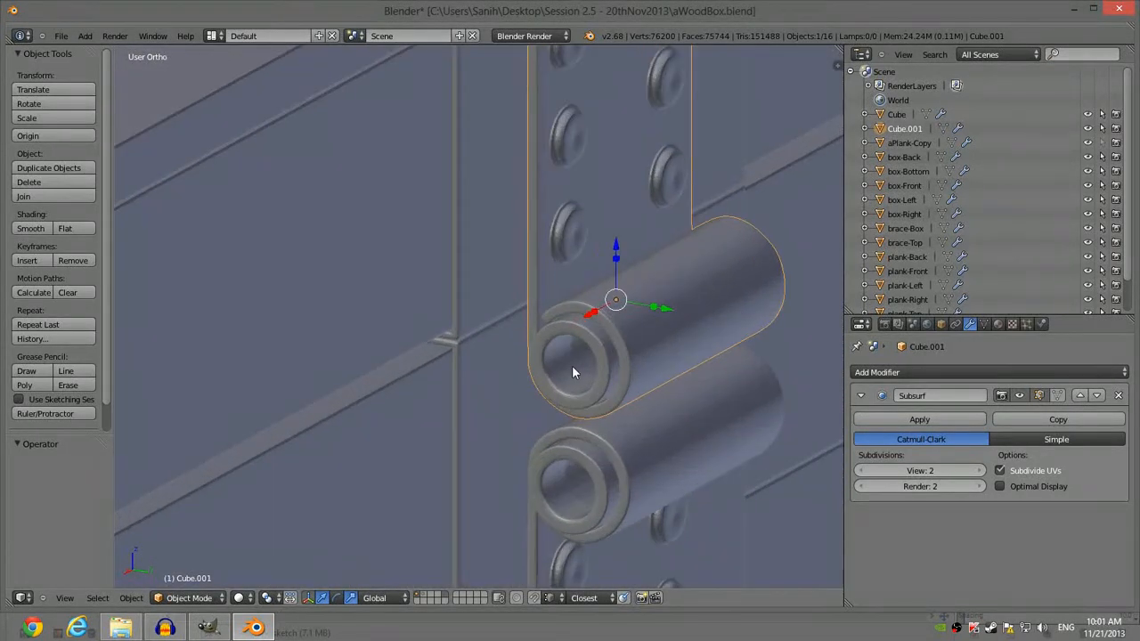
pyautogui.rightClick(516, 384)
pyautogui.scroll(4, 581, 383)
pyautogui.scroll(-1, 583, 383)
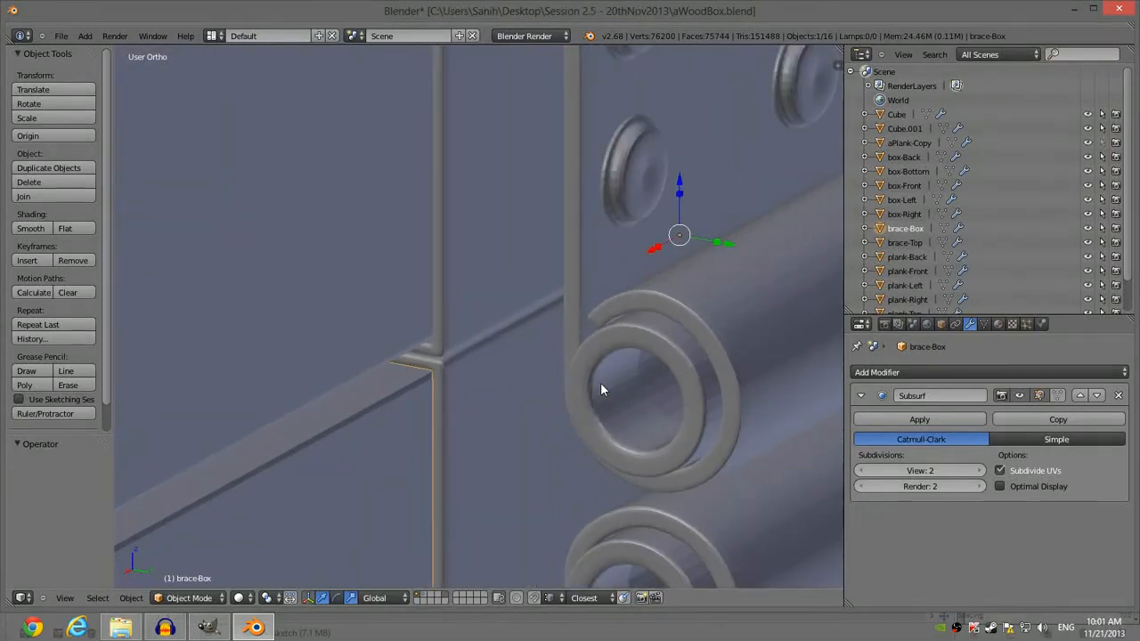
pyautogui.rightClick(697, 353)
pyautogui.scroll(-2, 697, 354)
pyautogui.moveTo(698, 353); pyautogui.dragTo(528, 277, button='middle')
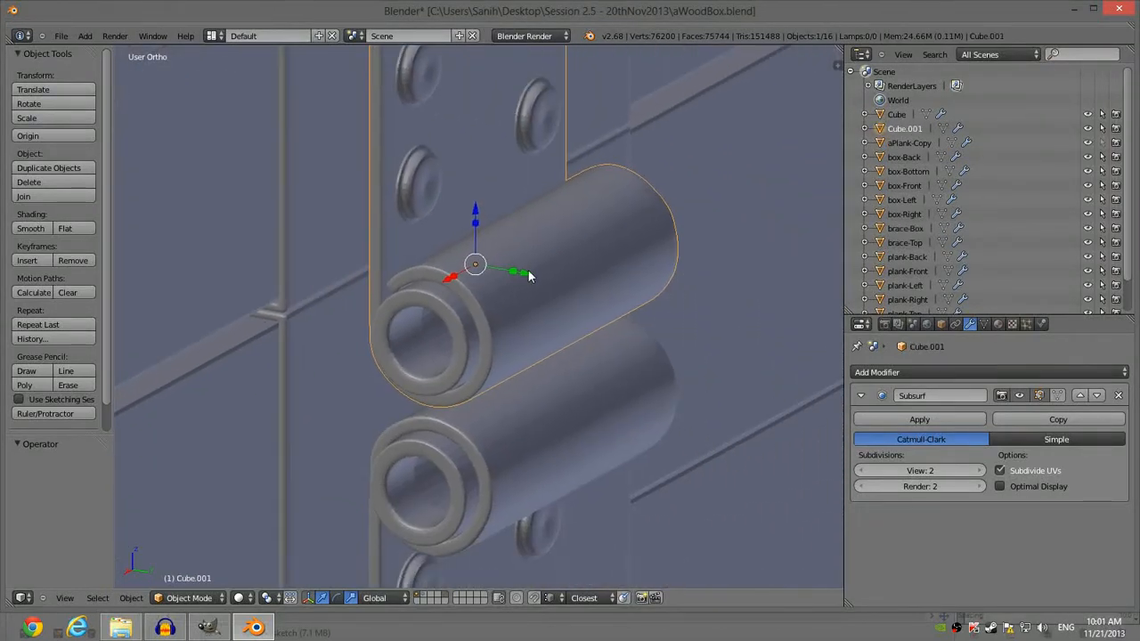
pyautogui.moveTo(691, 271); pyautogui.dragTo(667, 271, button='middle')
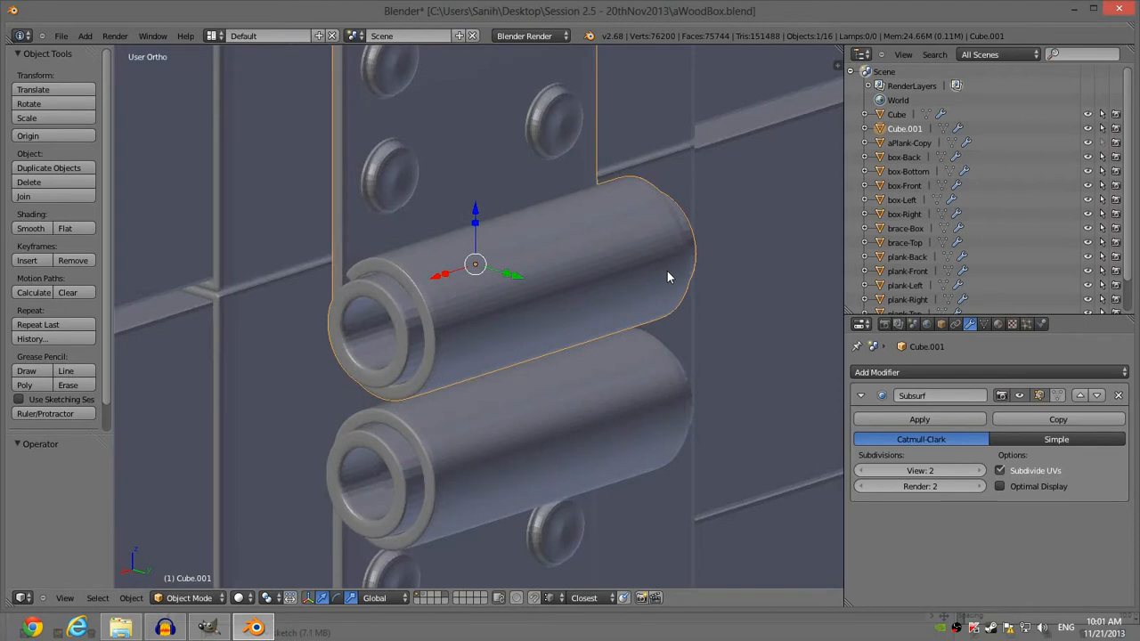
# Step: In the System user preferences, set multisampling to MultiSample: 2 and the window draw method to Triple Buffer
pyautogui.click(60, 36)
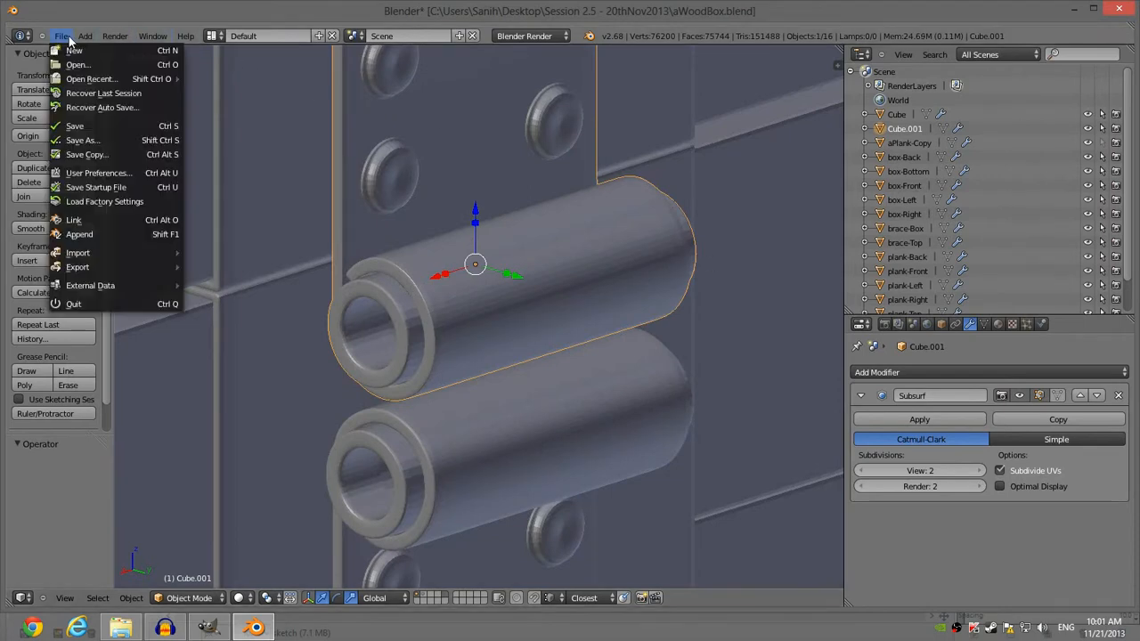
pyautogui.click(105, 173)
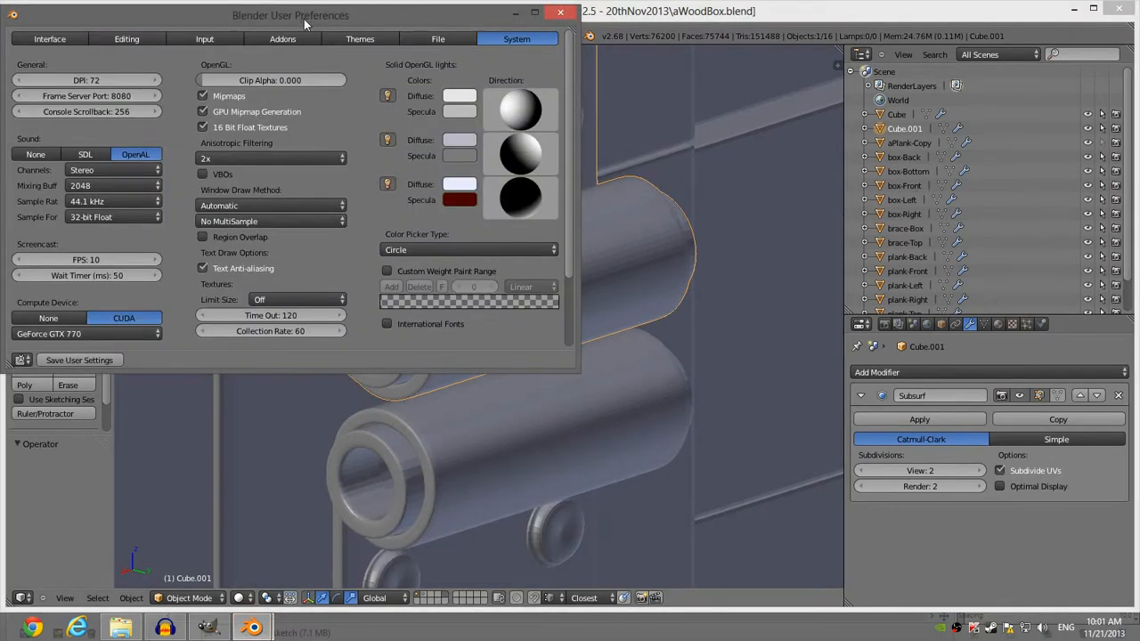
pyautogui.moveTo(304, 18); pyautogui.dragTo(476, 59)
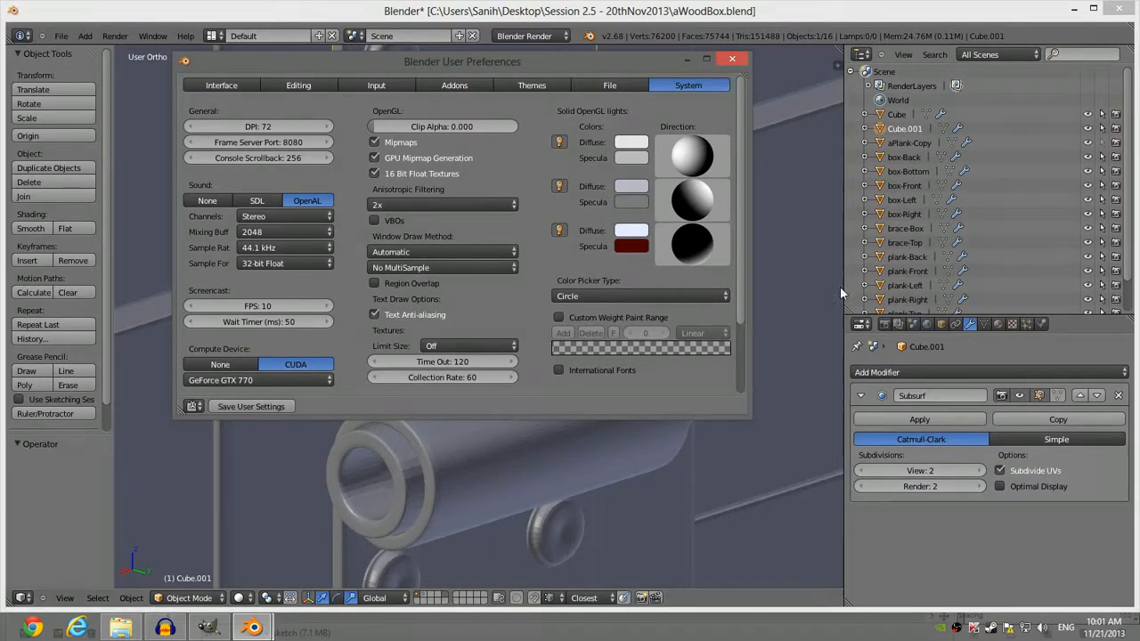
pyautogui.click(454, 268)
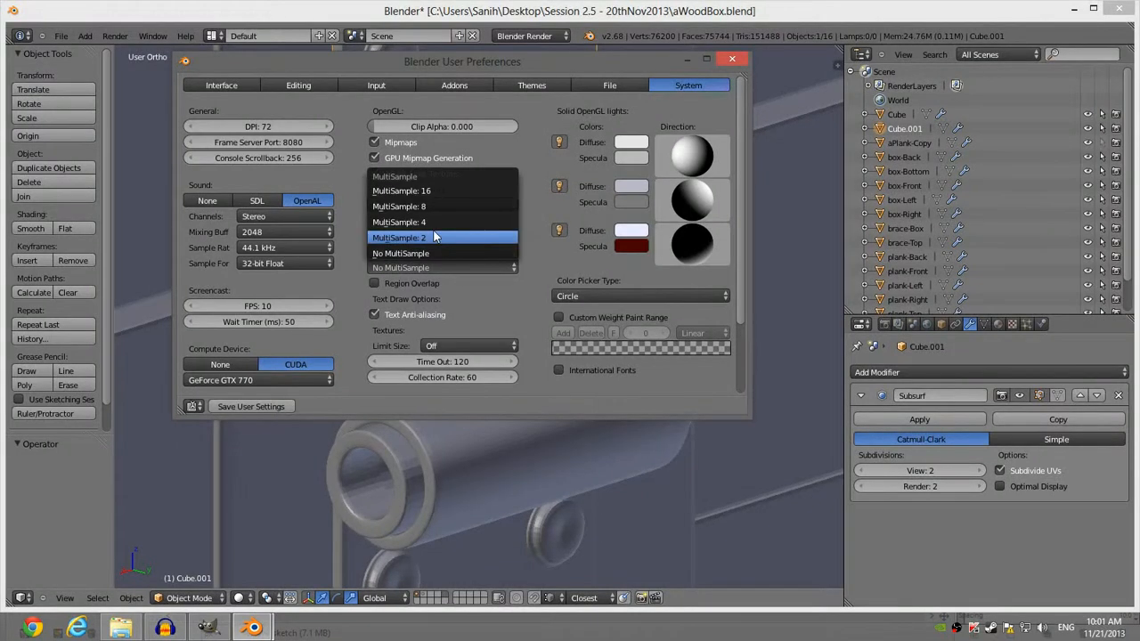
pyautogui.click(426, 237)
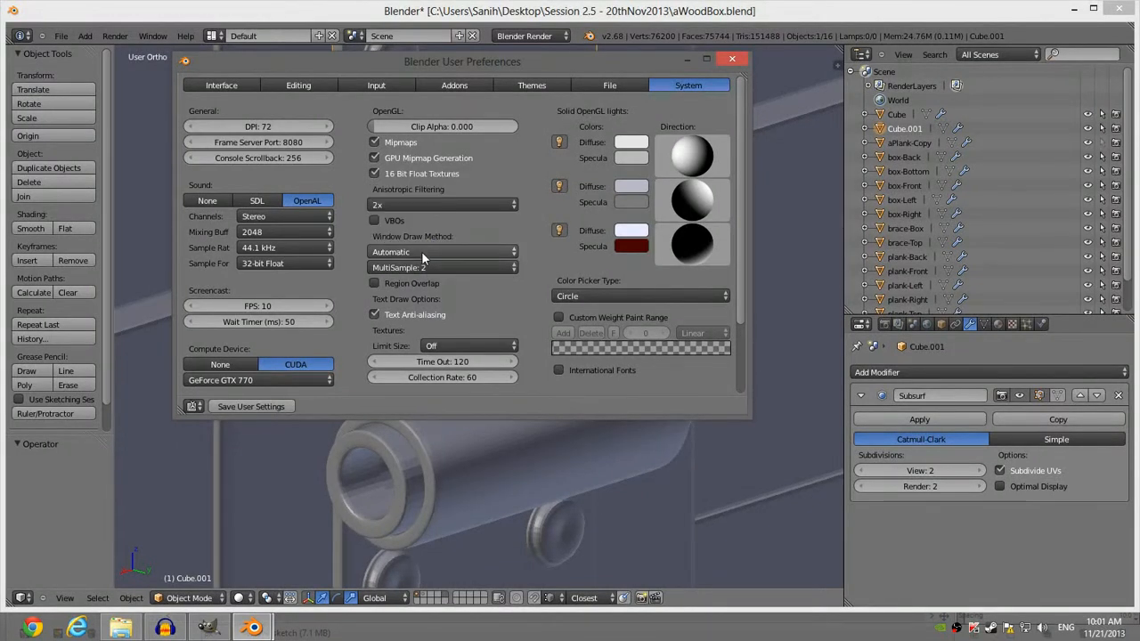
pyautogui.click(424, 252)
pyautogui.click(405, 224)
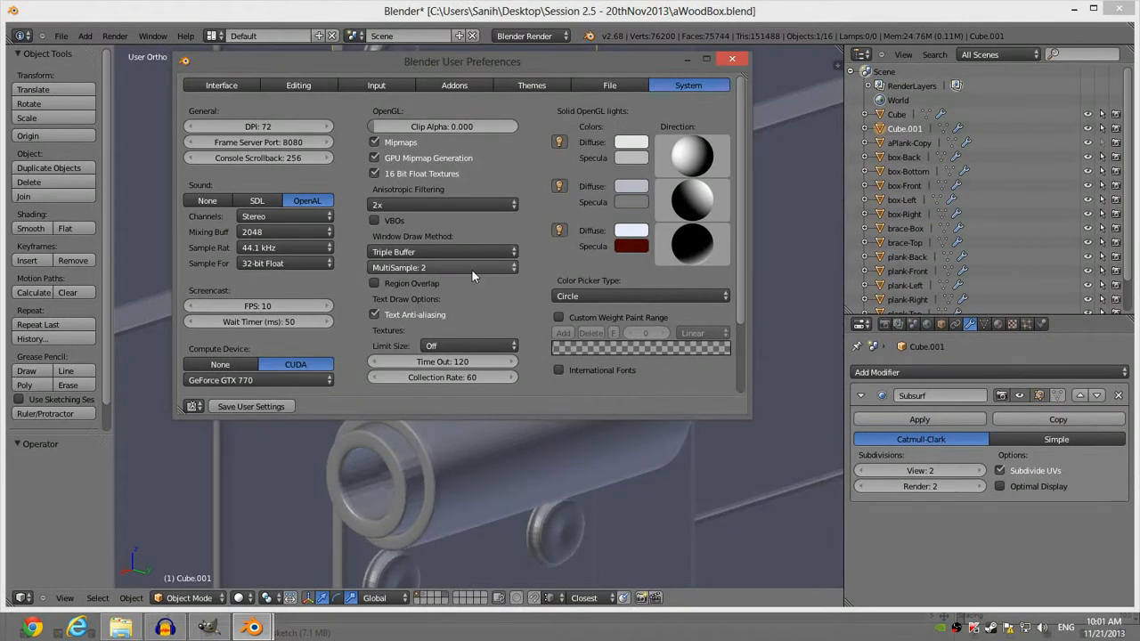
# Step: Save the user settings and restart Blender by reopening aWoodBox from the Session 2.5 - 20thNov2013 folder
pyautogui.click(250, 406)
pyautogui.click(732, 58)
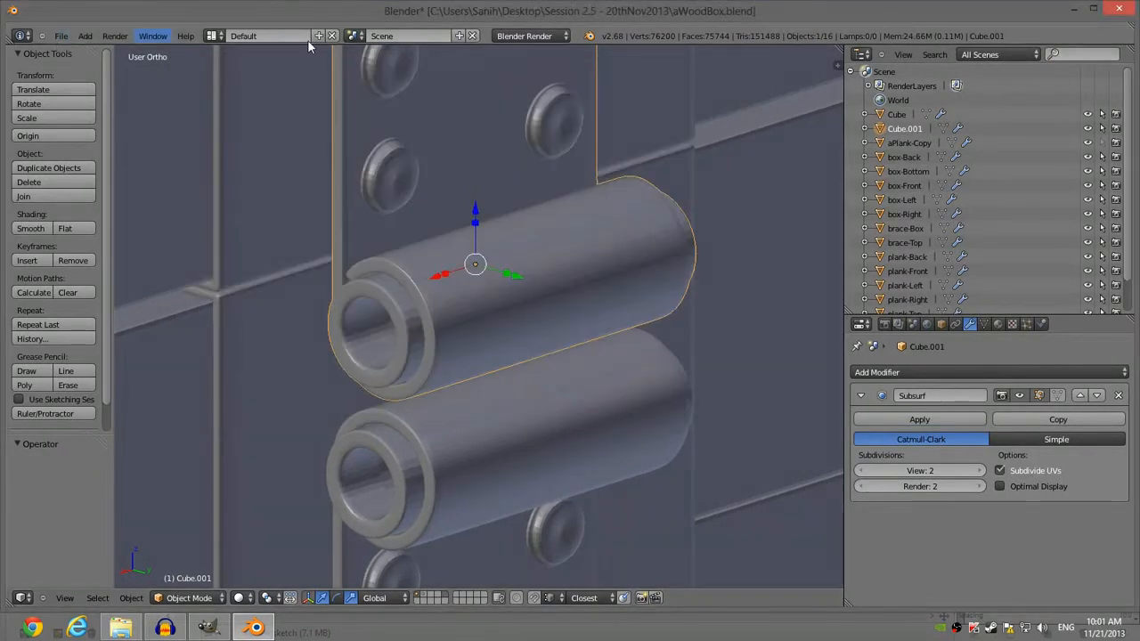
pyautogui.click(1120, 7)
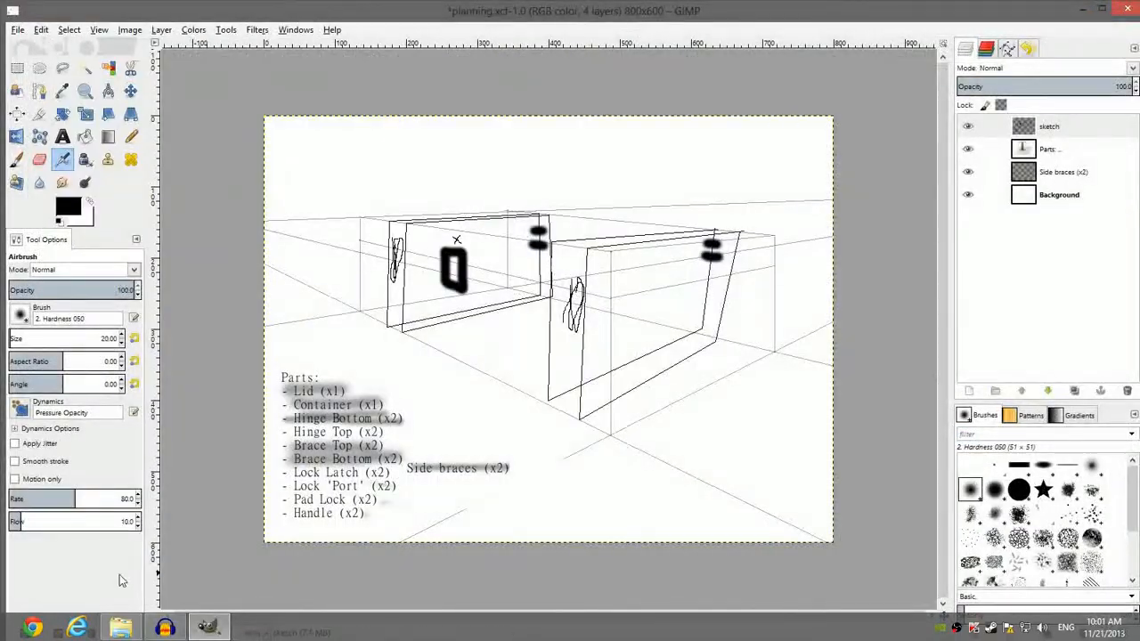
pyautogui.click(121, 628)
pyautogui.doubleClick(229, 95)
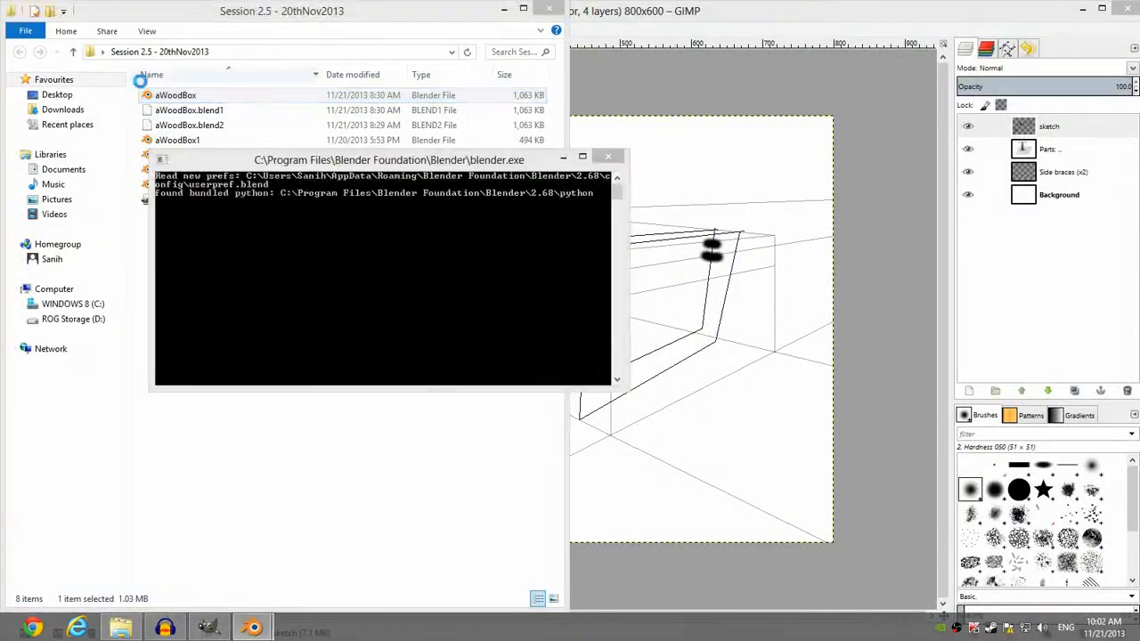
# Step: Set multisampling to MultiSample: 4 in the System user preferences, save the user settings and close Blender
pyautogui.scroll(5, 494, 313)
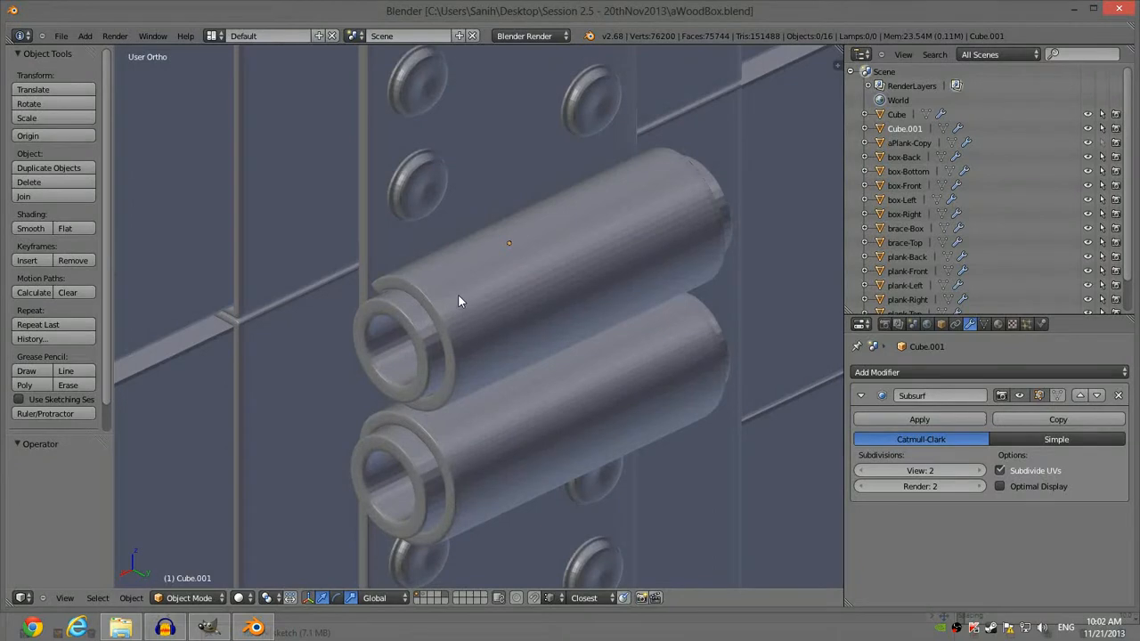
pyautogui.keyDown('shift'); pyautogui.scroll(-3, 457, 294); pyautogui.keyUp('shift')
pyautogui.rightClick(524, 182)
pyautogui.keyDown('shift'); pyautogui.moveTo(525, 182); pyautogui.dragTo(503, 305, button='middle'); pyautogui.keyUp('shift')
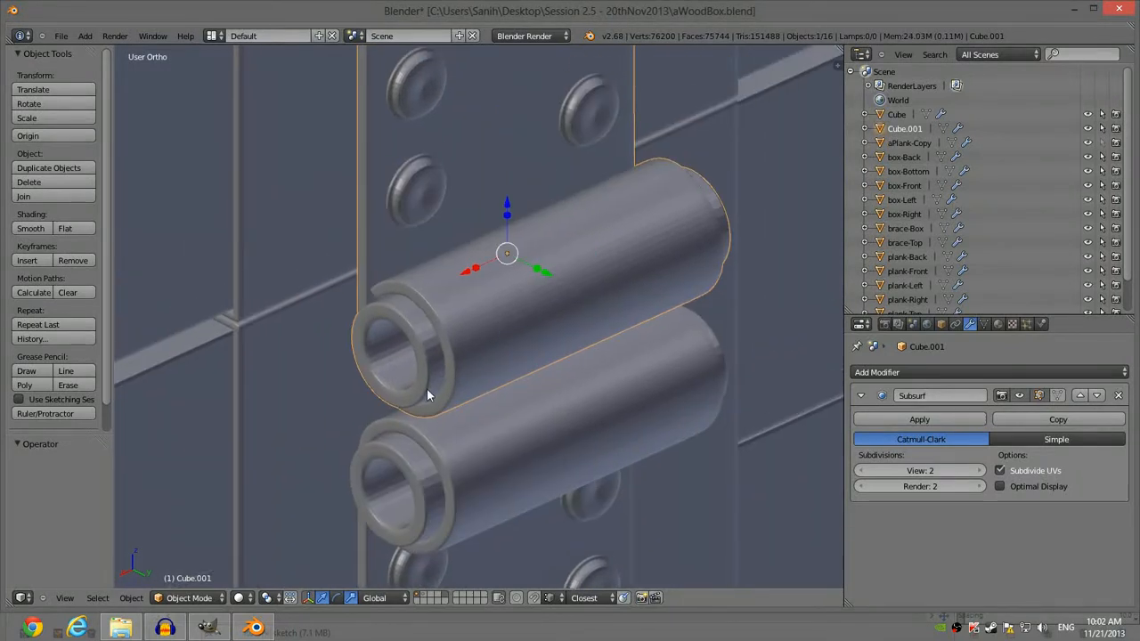
pyautogui.click(60, 35)
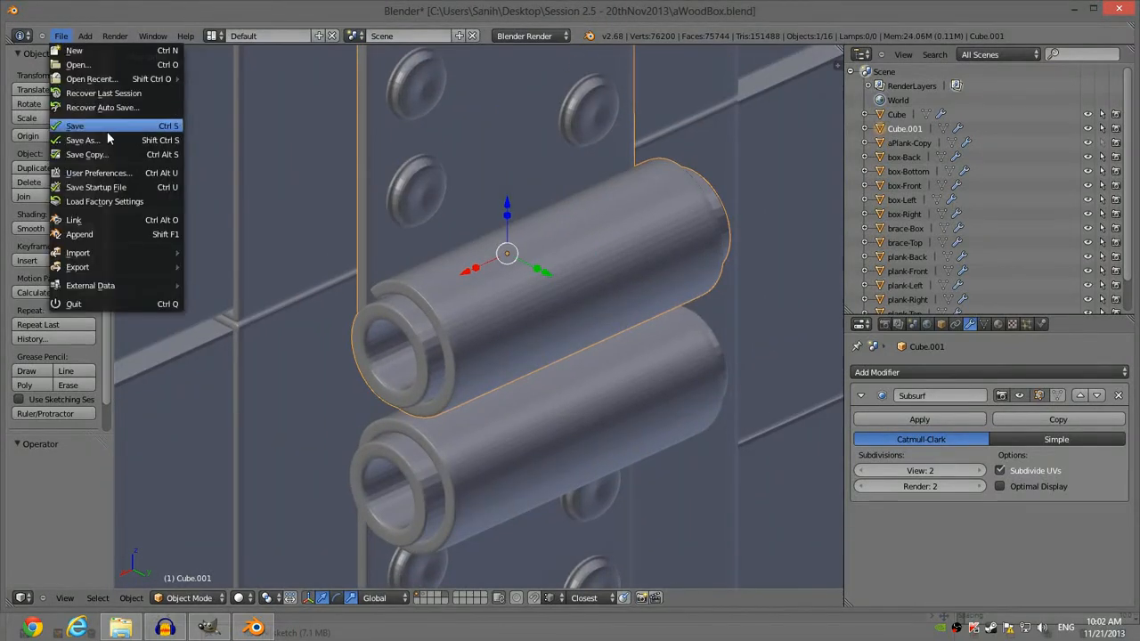
pyautogui.click(102, 173)
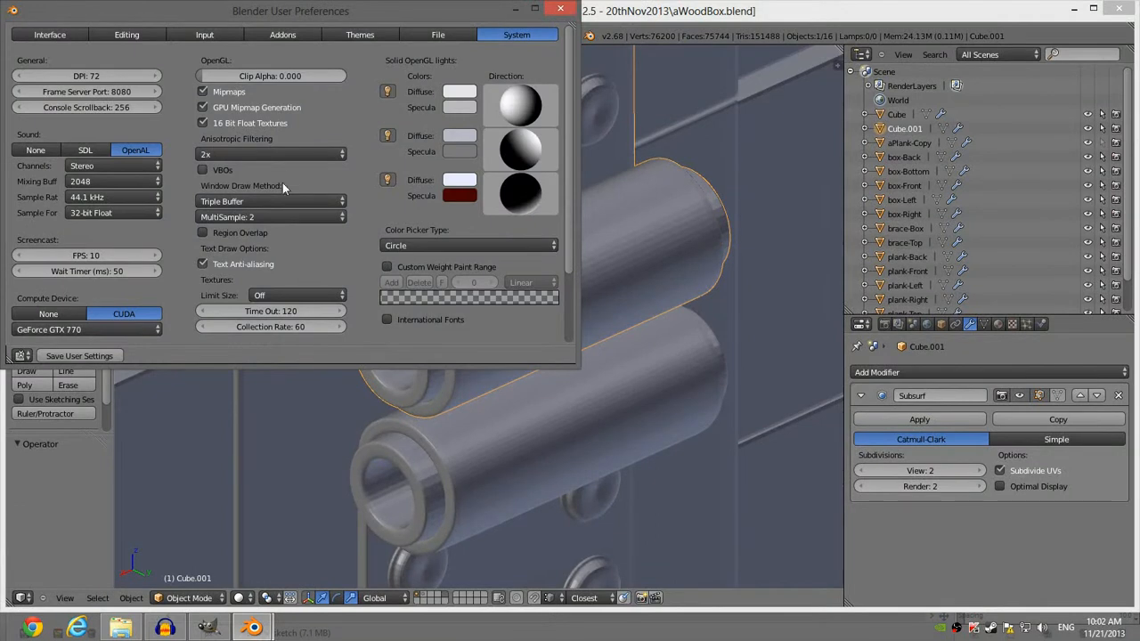
pyautogui.click(262, 217)
pyautogui.click(228, 171)
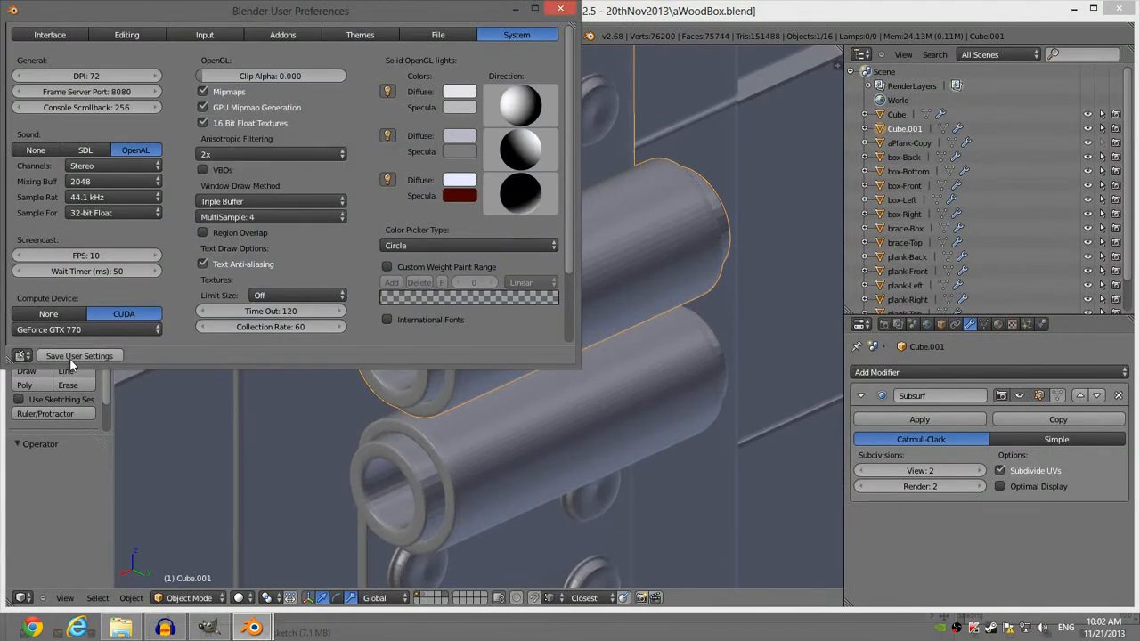
pyautogui.click(560, 11)
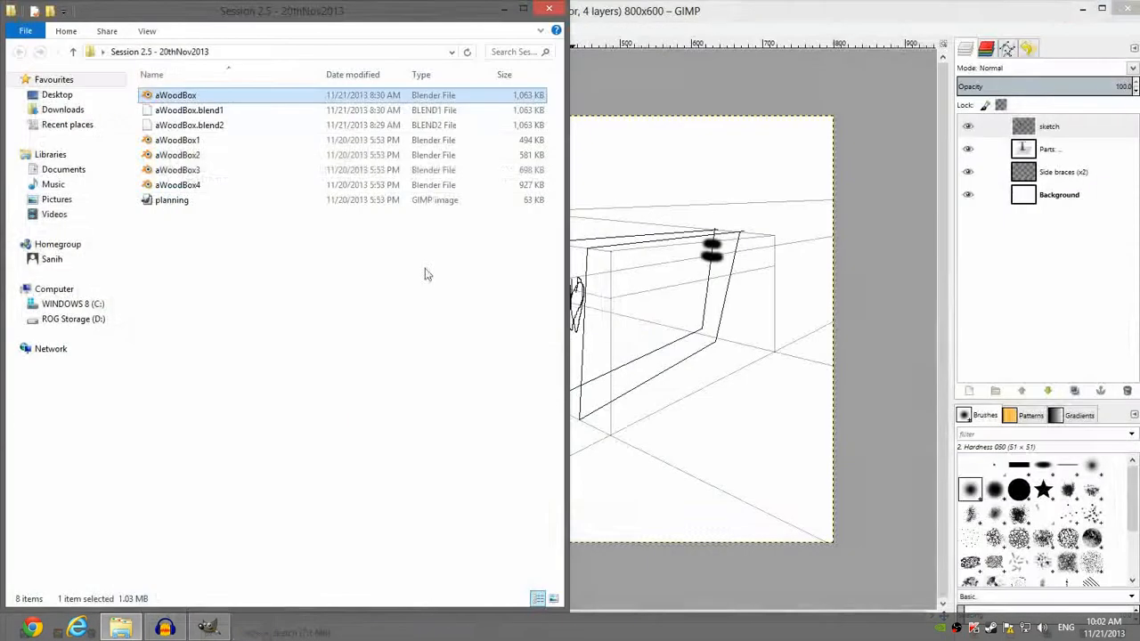
# Step: Reopen the aWoodBox file and examine how smoothly the hinge edges are drawn up close
pyautogui.doubleClick(183, 96)
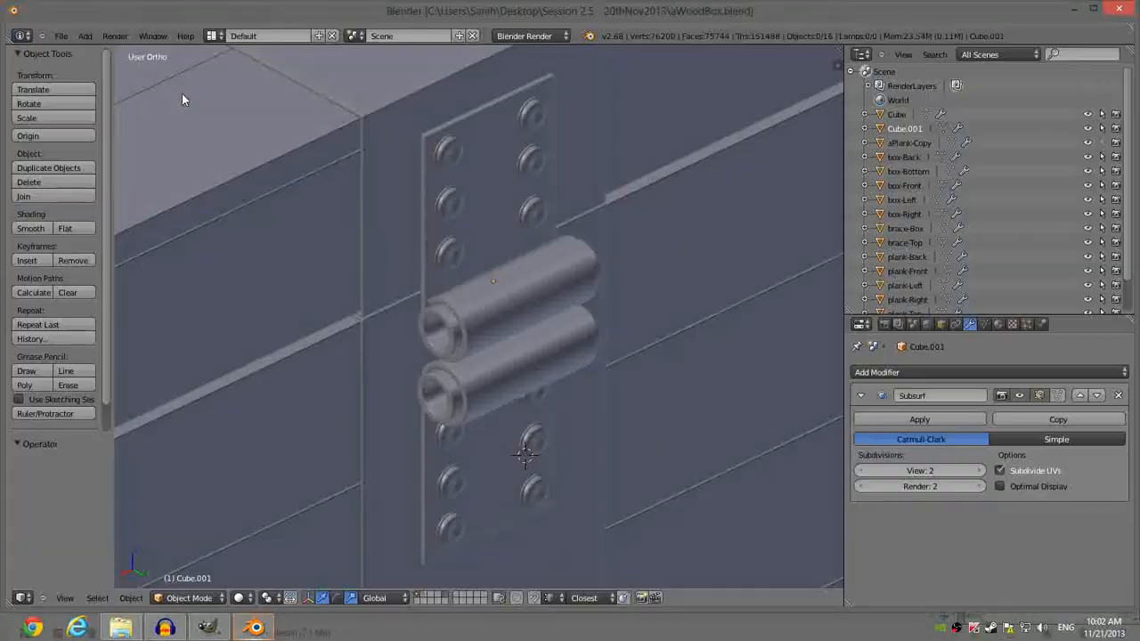
pyautogui.rightClick(539, 312)
pyautogui.scroll(3, 535, 308)
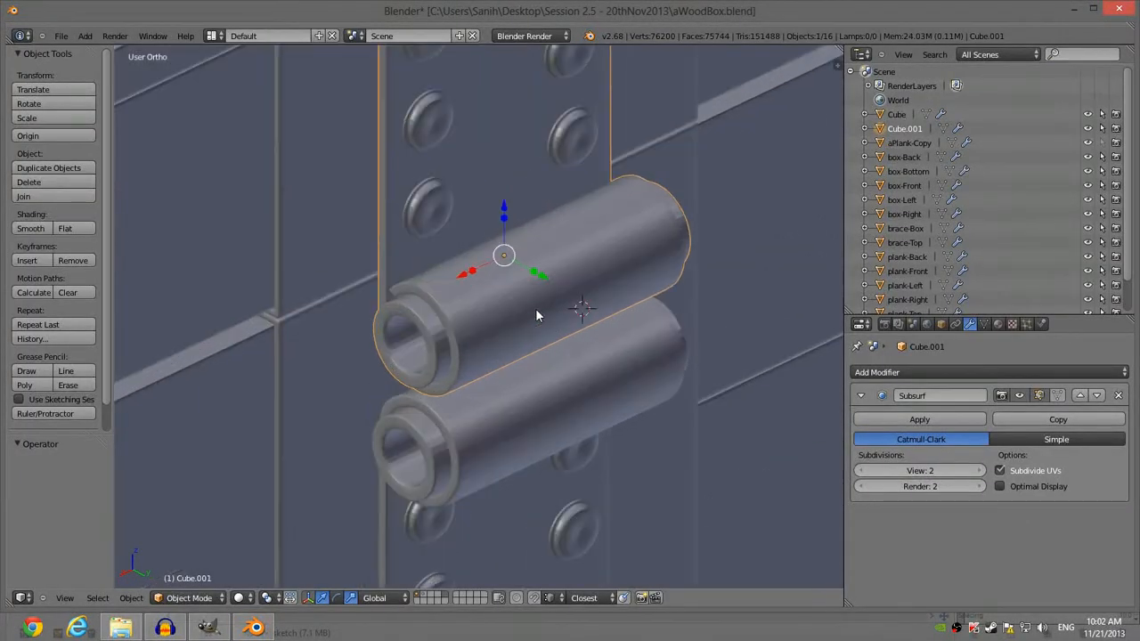
pyautogui.press('a')
pyautogui.rightClick(597, 263)
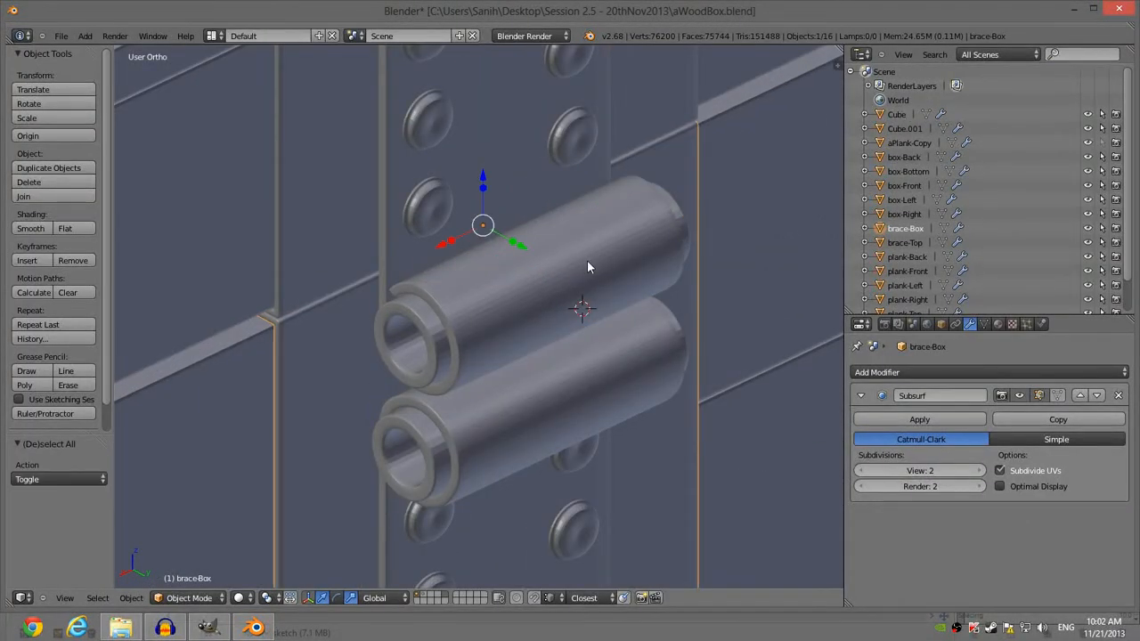
pyautogui.scroll(3, 553, 297)
pyautogui.moveTo(551, 295); pyautogui.dragTo(570, 250, button='middle')
pyautogui.scroll(2, 570, 251)
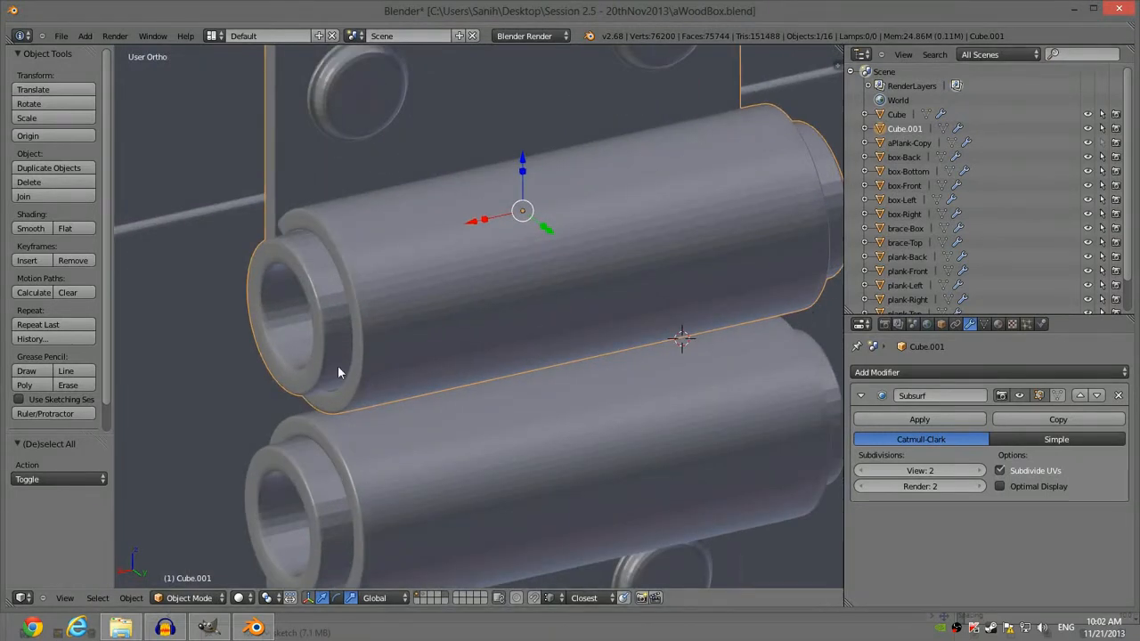
pyautogui.moveTo(338, 372); pyautogui.dragTo(504, 259, button='middle')
pyautogui.scroll(-2, 602, 260)
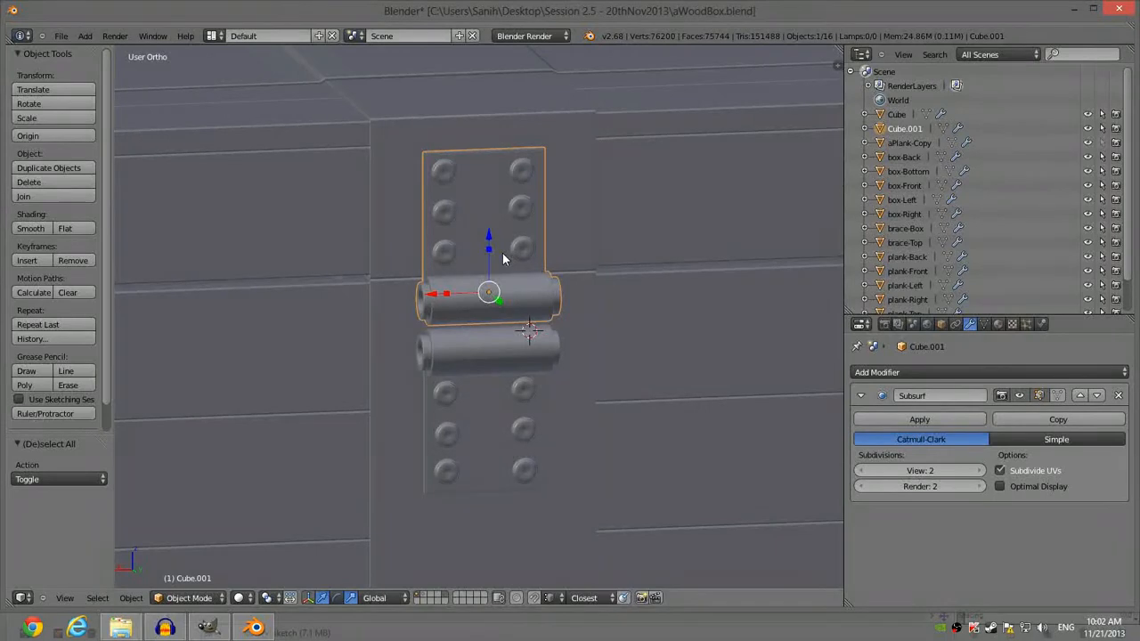
# Step: From the back view, delete the upper hinge half Cube.001 and select the lower hinge half
pyautogui.press('KP_1')
pyautogui.press('KP_3')
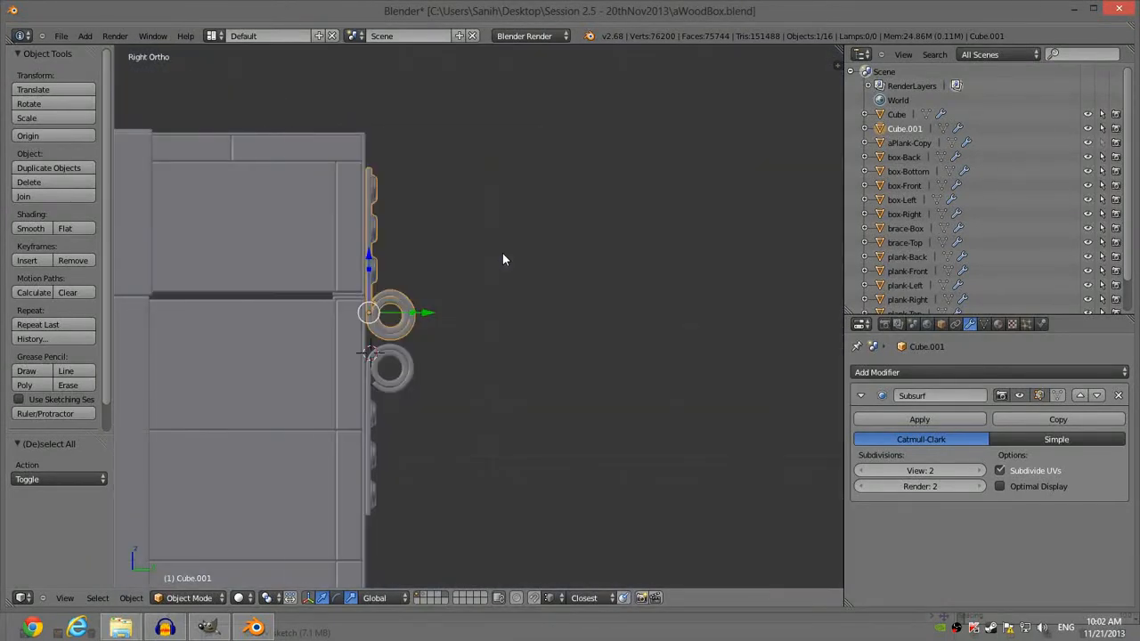
pyautogui.press('ctrl+KP_1')
pyautogui.scroll(3, 502, 253)
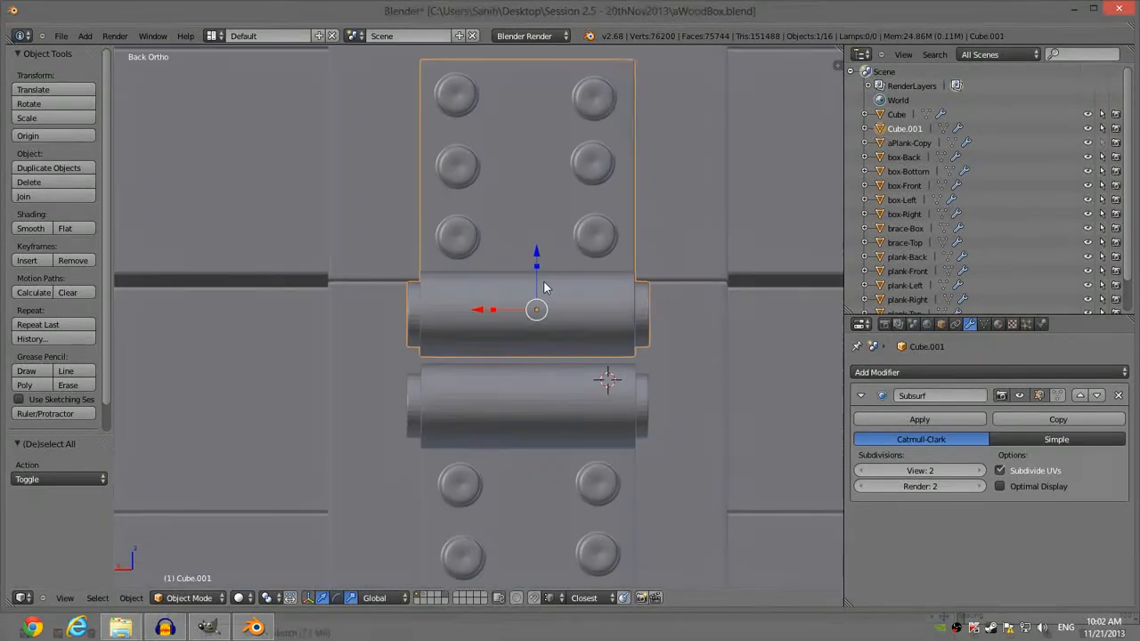
pyautogui.scroll(-2, 545, 287)
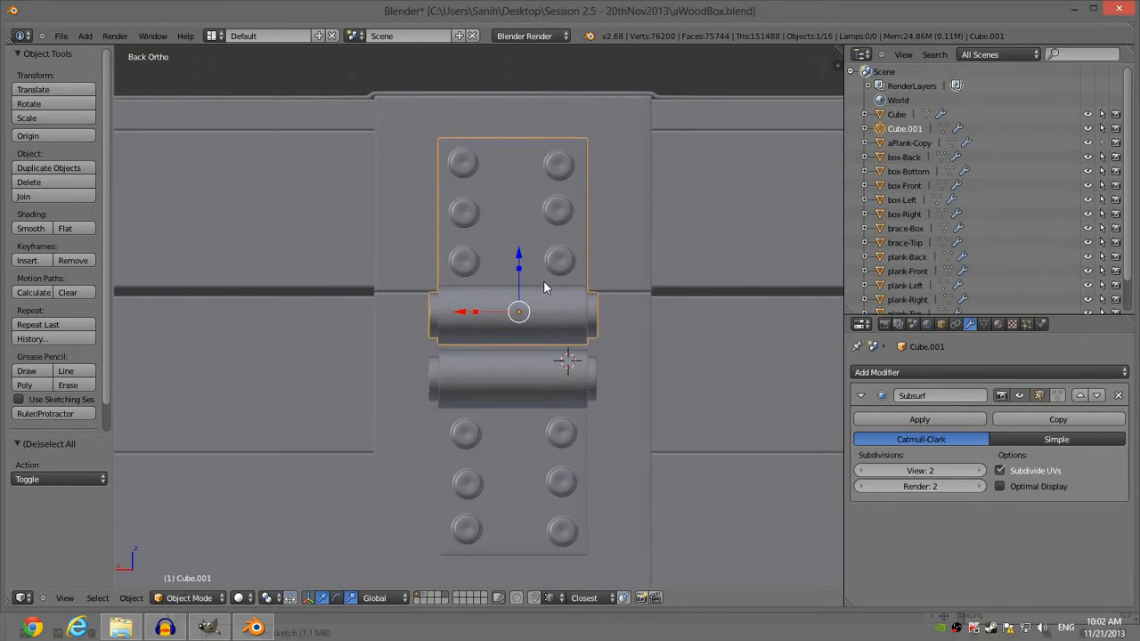
pyautogui.press('x')
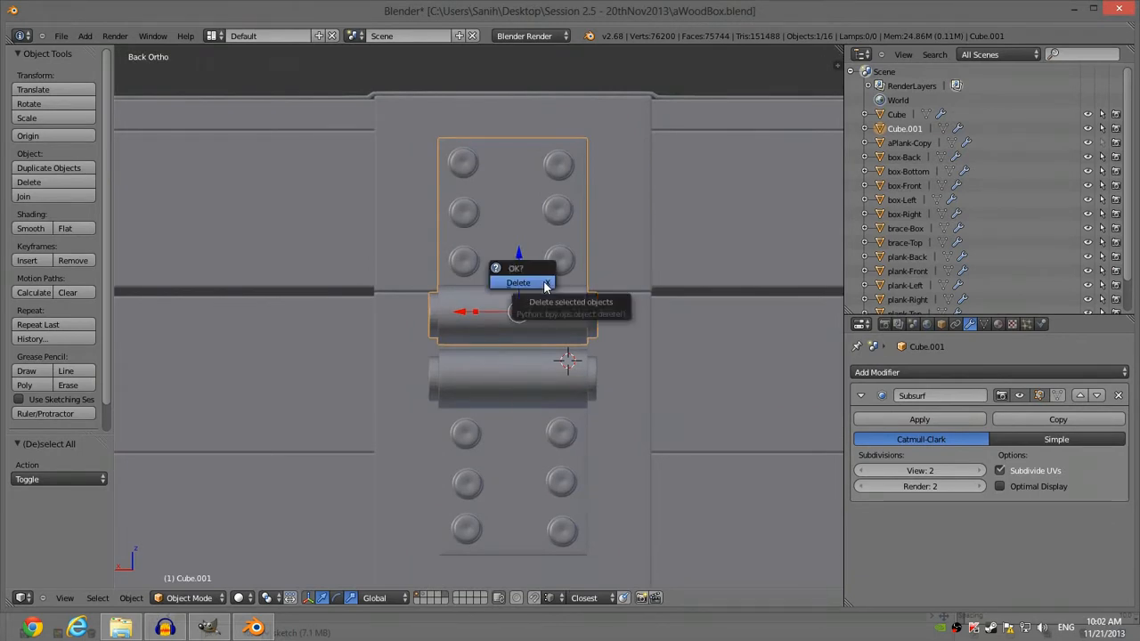
pyautogui.click(543, 281)
pyautogui.rightClick(515, 390)
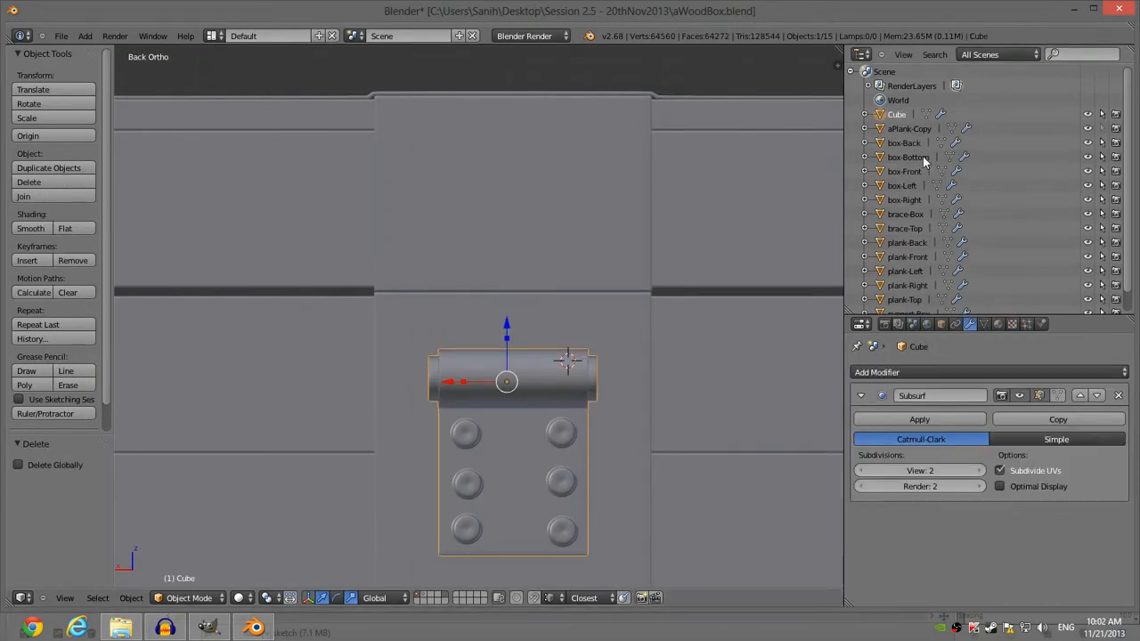
# Step: Rename the hinge object Cube as hinge-Bottom
pyautogui.doubleClick(898, 116)
pyautogui.write('hinge-B')
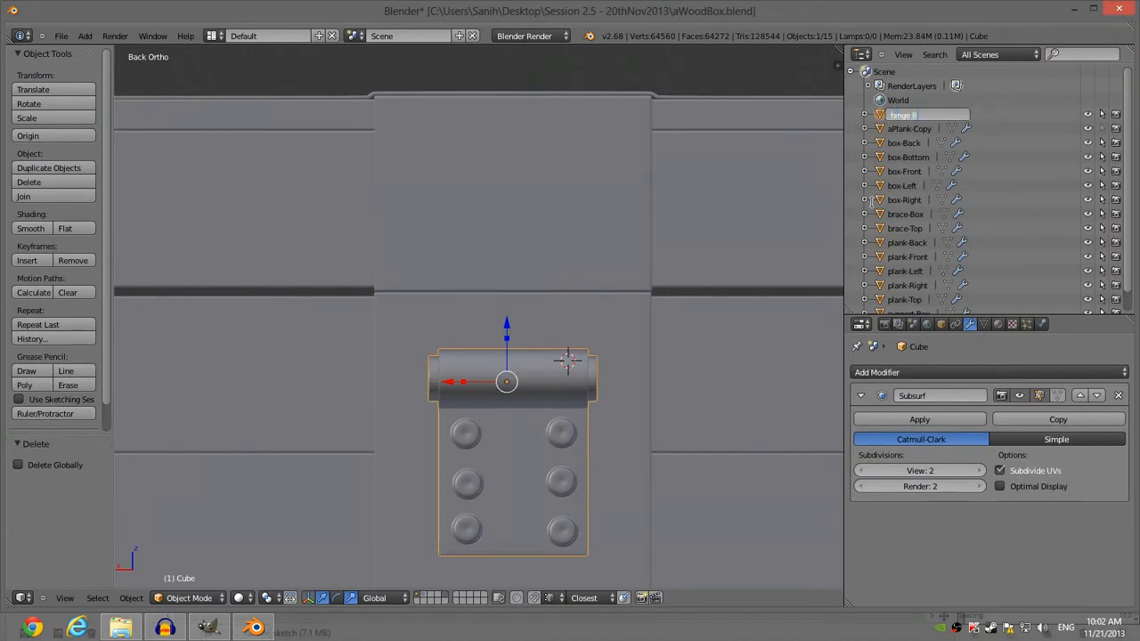
pyautogui.write('ottom')
pyautogui.press('Return')
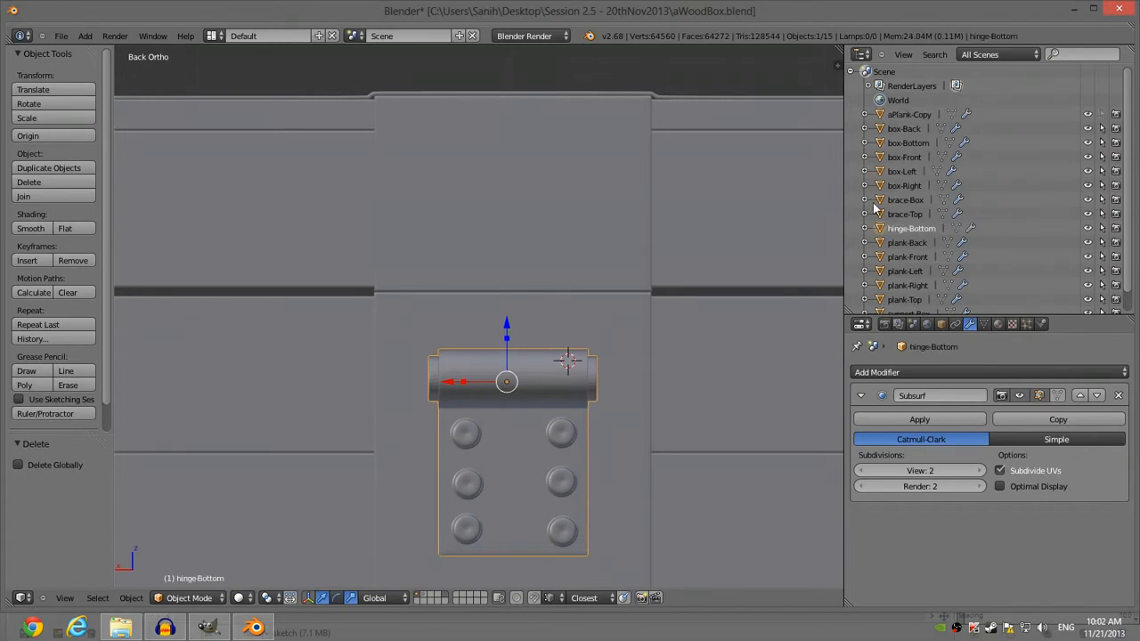
pyautogui.scroll(-1, 886, 218)
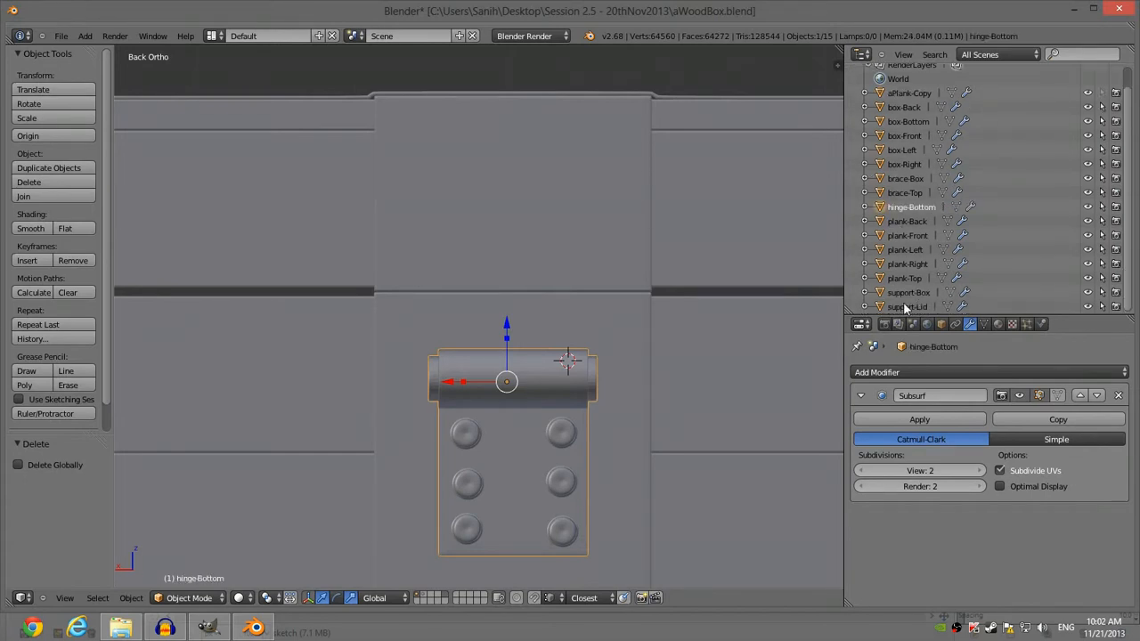
pyautogui.press('a')
pyautogui.keyDown('shift'); pyautogui.moveTo(639, 359); pyautogui.dragTo(681, 246, button='middle'); pyautogui.keyUp('shift')
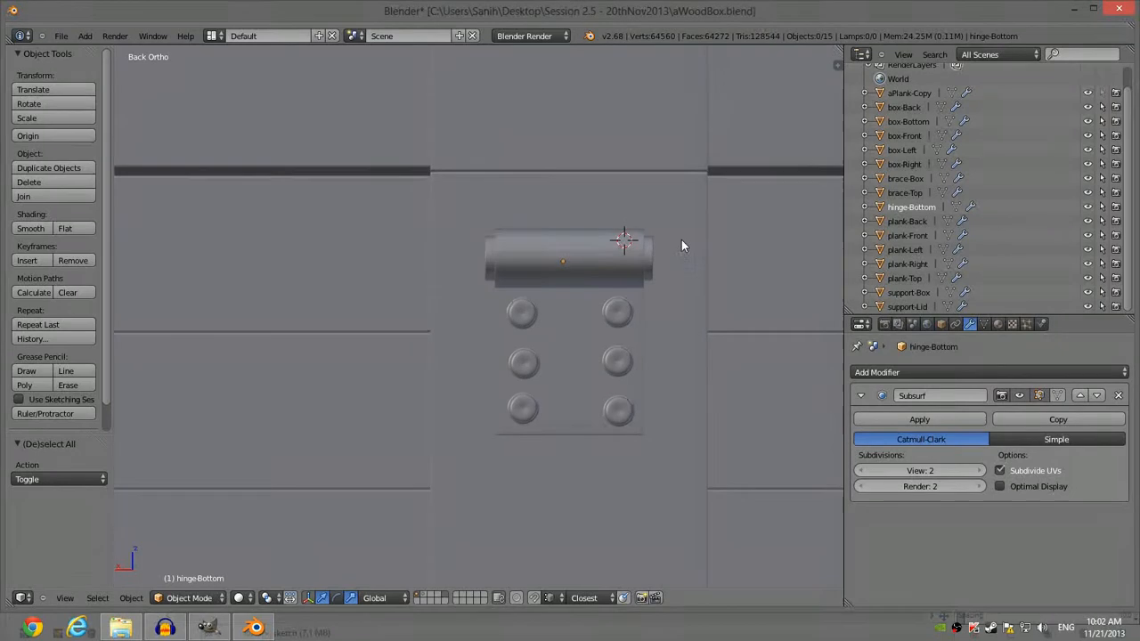
pyautogui.scroll(2, 682, 246)
pyautogui.click(981, 209)
pyautogui.scroll(1, 926, 204)
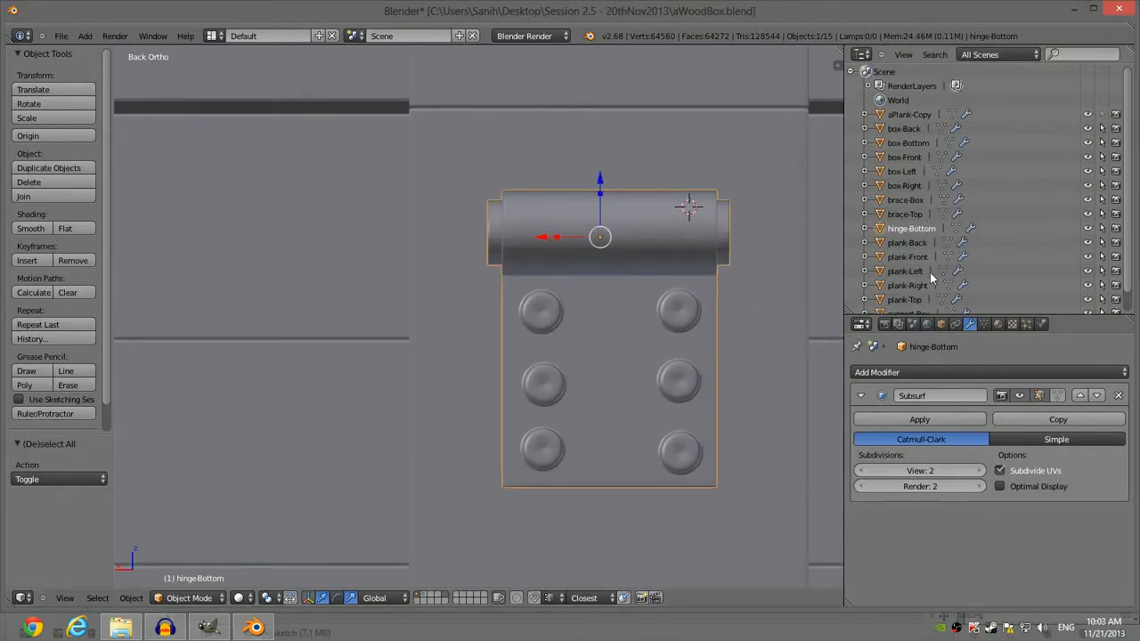
pyautogui.keyDown('shift'); pyautogui.moveTo(732, 279); pyautogui.dragTo(685, 297, button='middle'); pyautogui.keyUp('shift')
pyautogui.press('a')
pyautogui.rightClick(564, 276)
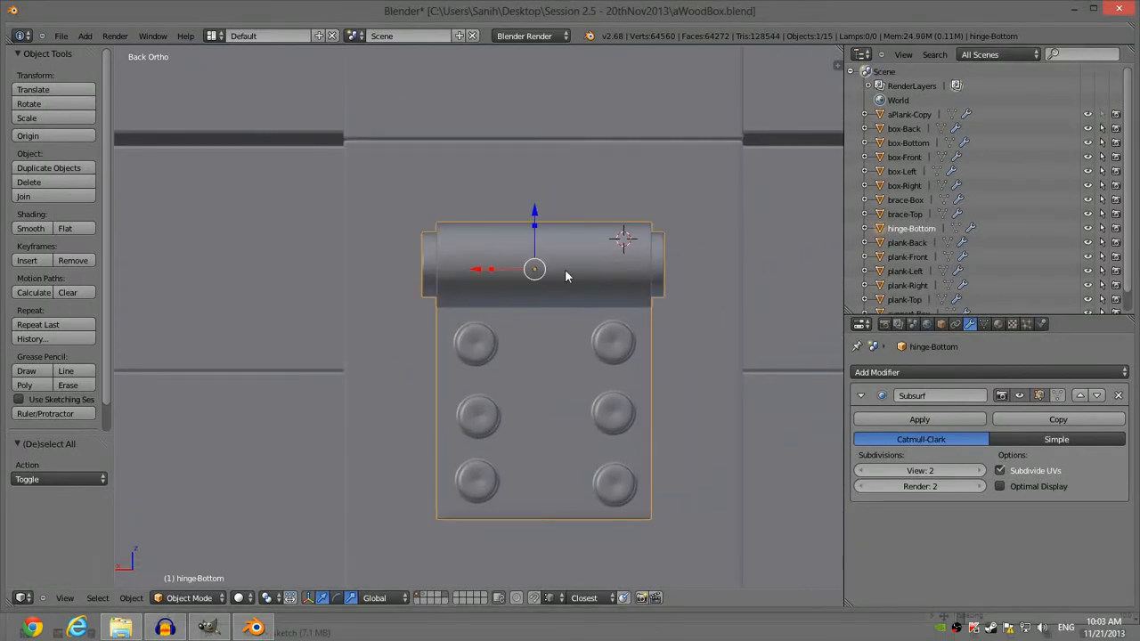
# Step: Disable viewport selection for every object except hinge-Bottom and save the file
pyautogui.scroll(-1, 1104, 134)
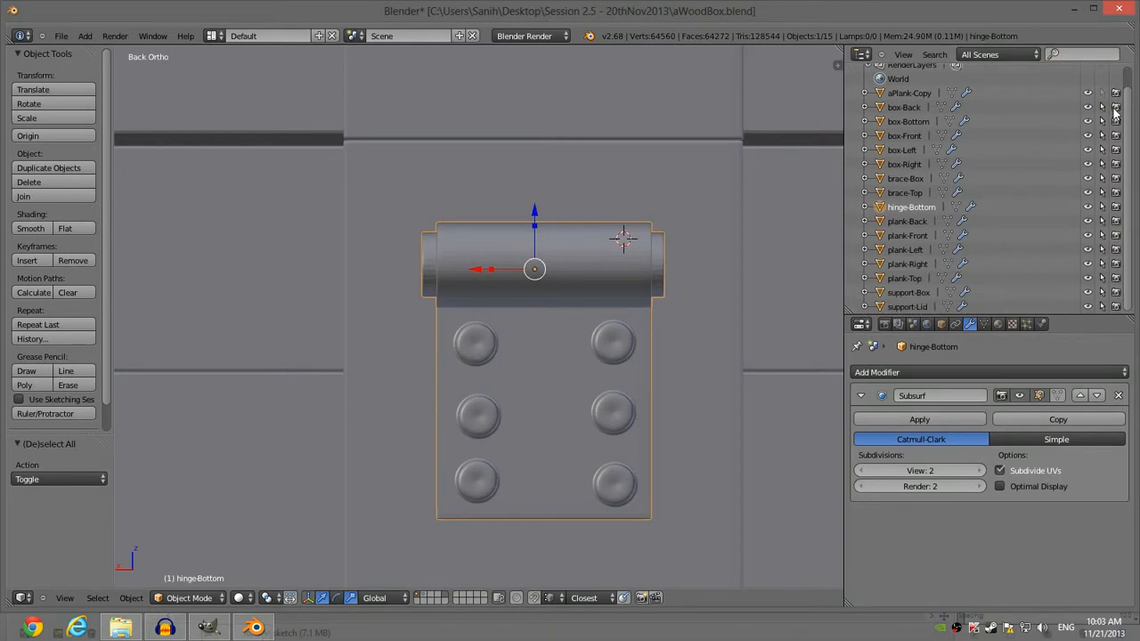
pyautogui.click(1103, 208)
pyautogui.click(1105, 194)
pyautogui.click(1105, 233)
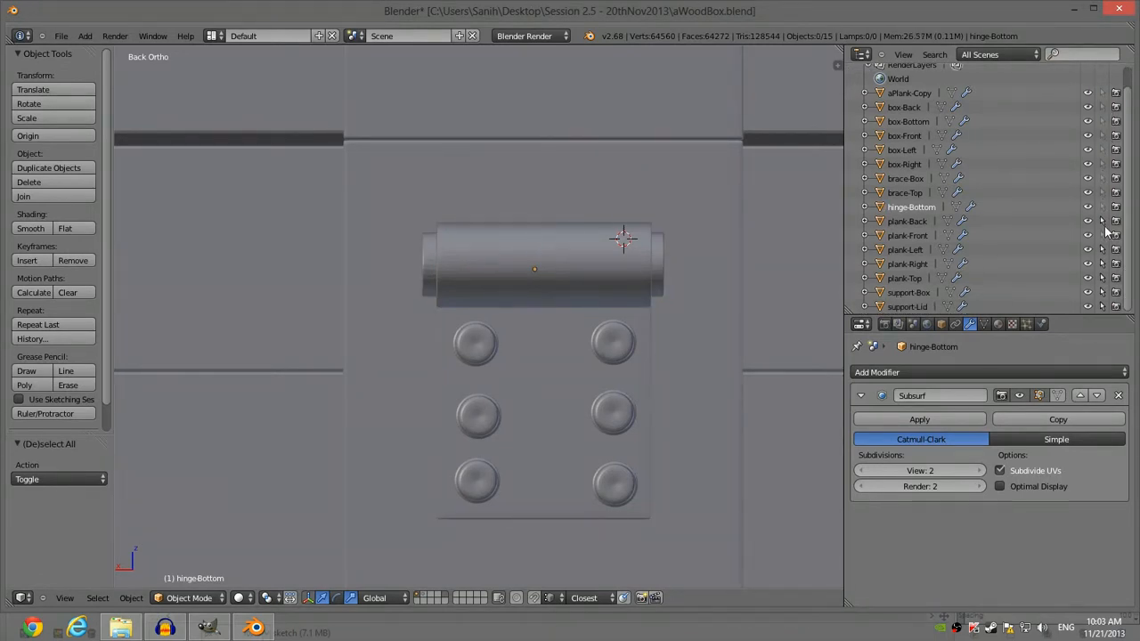
pyautogui.click(1103, 223)
pyautogui.click(1102, 252)
pyautogui.click(1102, 264)
pyautogui.click(1102, 279)
pyautogui.click(1103, 293)
pyautogui.click(1102, 207)
pyautogui.hotkey('ctrl', 's')
pyautogui.click(671, 254)
# Step: Examine the rolled barrel profile of hinge-Bottom up close from the right side view
pyautogui.rightClick(556, 255)
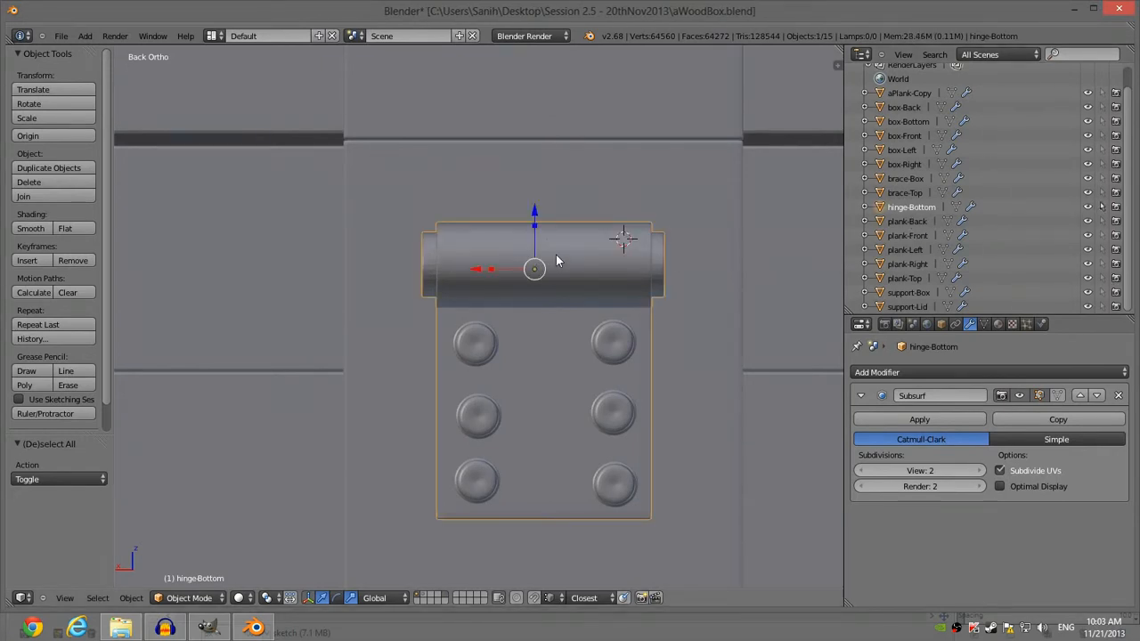
pyautogui.press('KP_1')
pyautogui.press('KP_3')
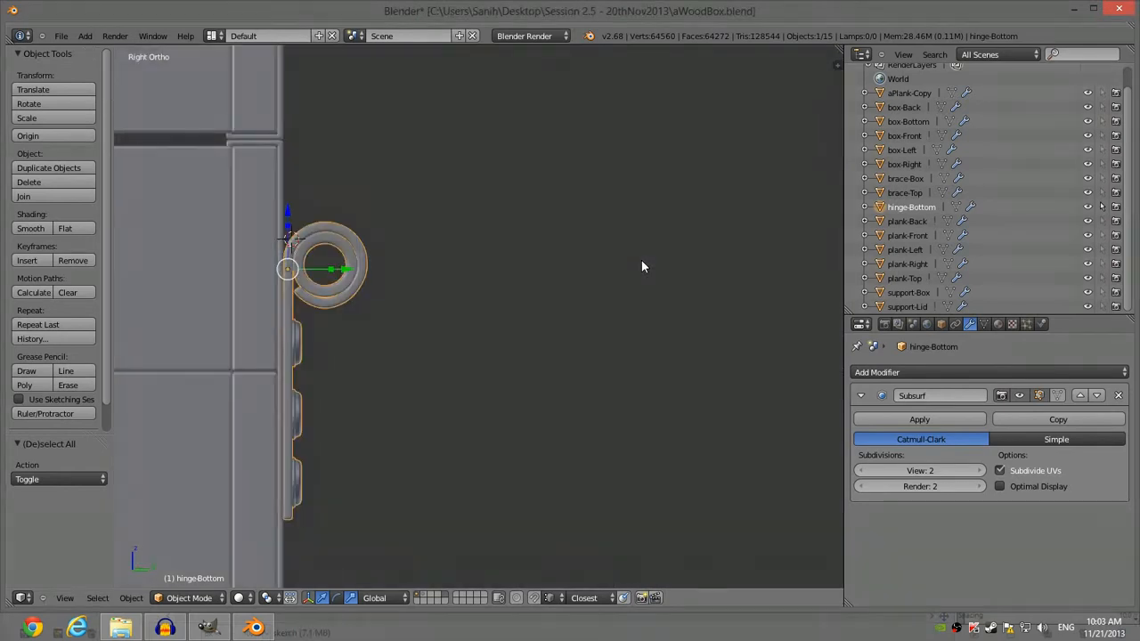
pyautogui.press('a')
pyautogui.keyDown('shift'); pyautogui.moveTo(344, 262); pyautogui.dragTo(445, 225, button='middle'); pyautogui.keyUp('shift')
pyautogui.scroll(5, 413, 263)
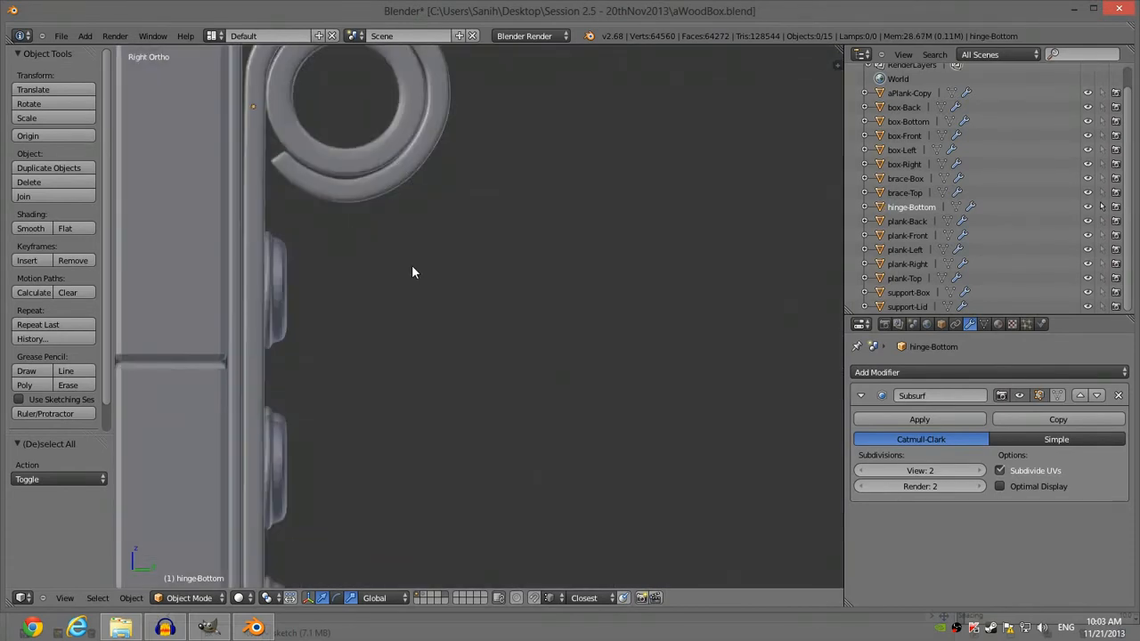
pyautogui.scroll(-3, 409, 258)
pyautogui.scroll(4, 392, 258)
pyautogui.scroll(2, 267, 269)
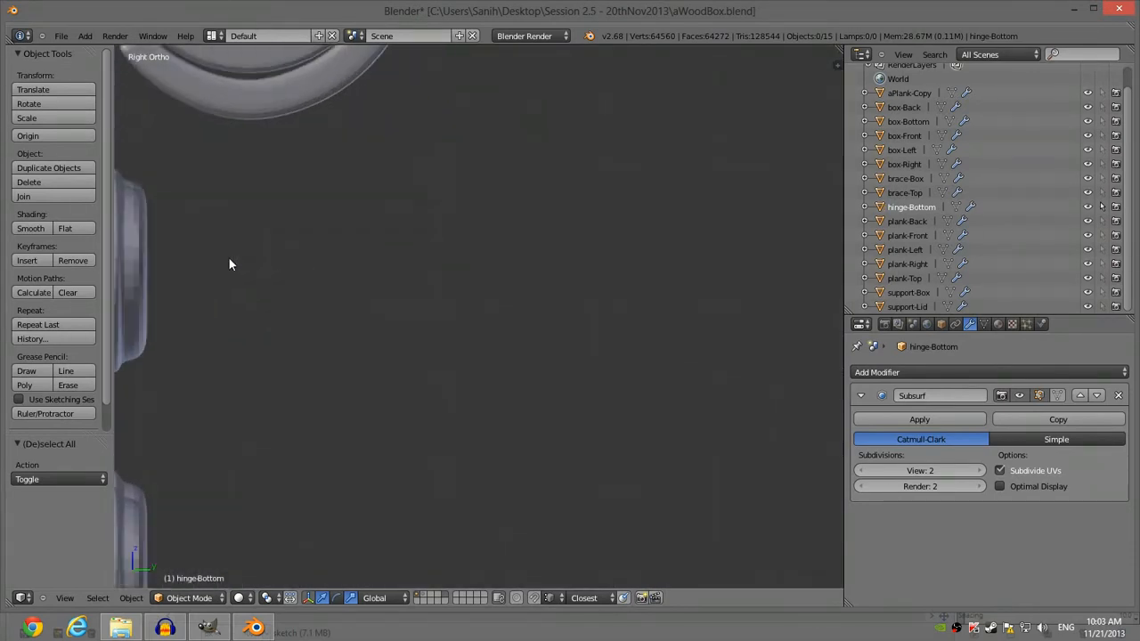
pyautogui.keyDown('shift'); pyautogui.moveTo(634, 191); pyautogui.dragTo(507, 293, button='middle'); pyautogui.keyUp('shift')
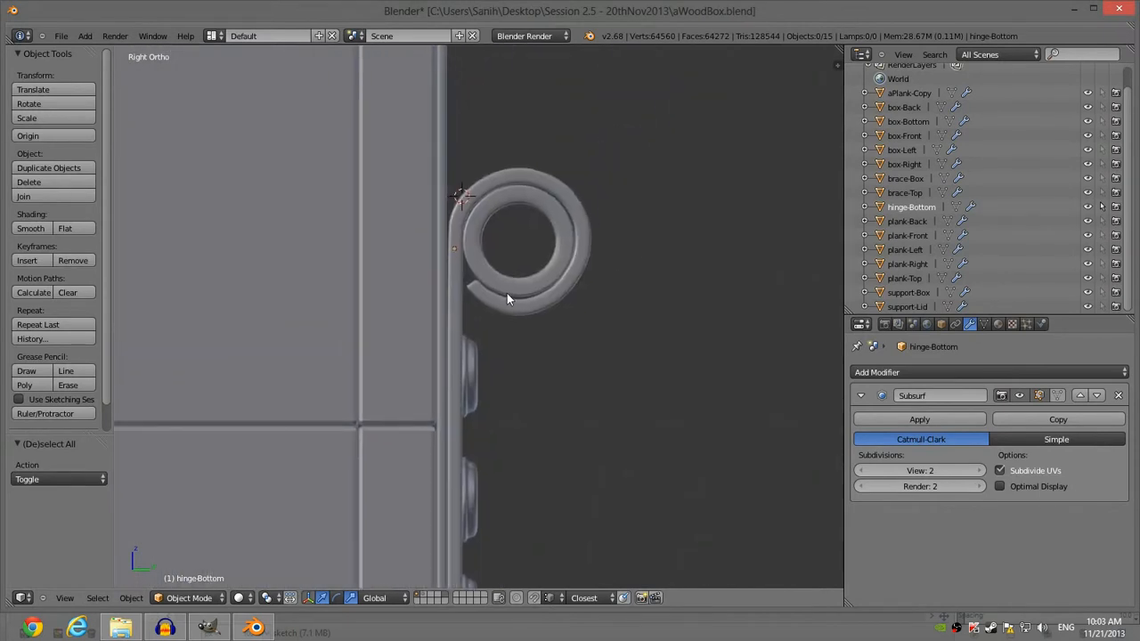
pyautogui.rightClick(506, 298)
# Step: Examine the hinge from the back and from slight angles, checking the barrel's width and protruding ends
pyautogui.press('ctrl+KP_1')
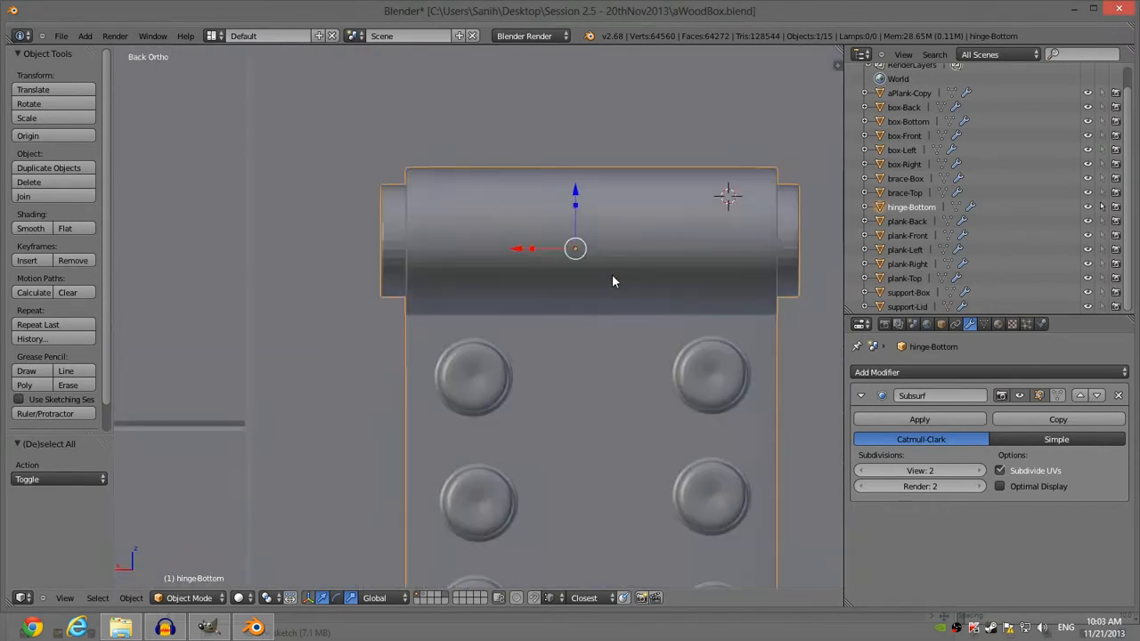
pyautogui.scroll(-3, 647, 257)
pyautogui.keyDown('shift'); pyautogui.moveTo(537, 297); pyautogui.dragTo(595, 279, button='middle'); pyautogui.keyUp('shift')
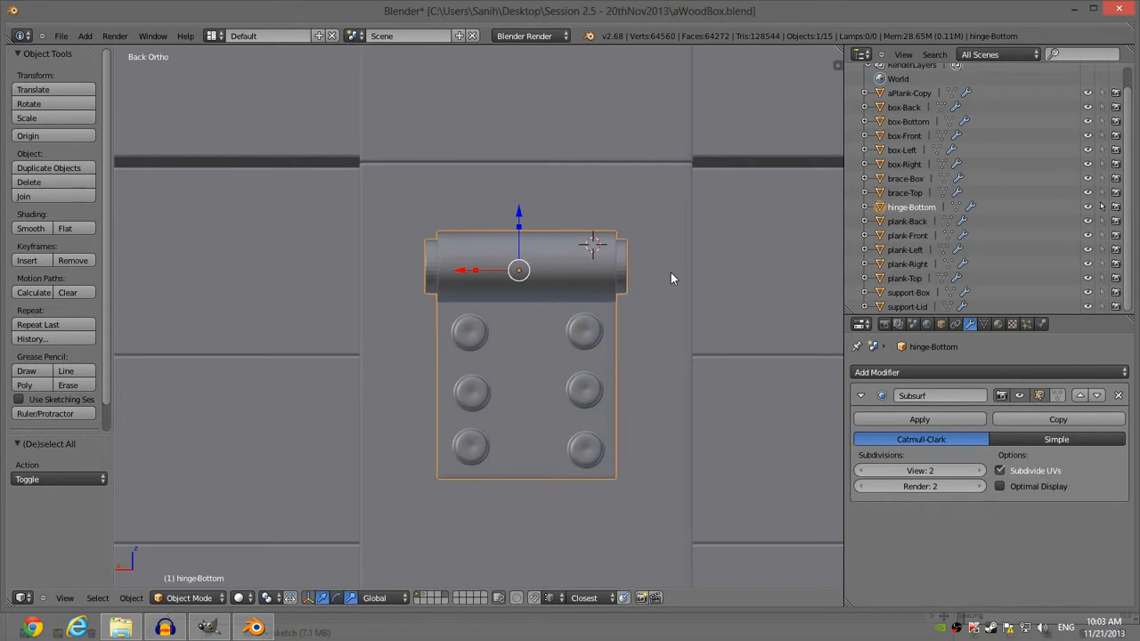
pyautogui.moveTo(638, 278); pyautogui.dragTo(588, 265, button='middle')
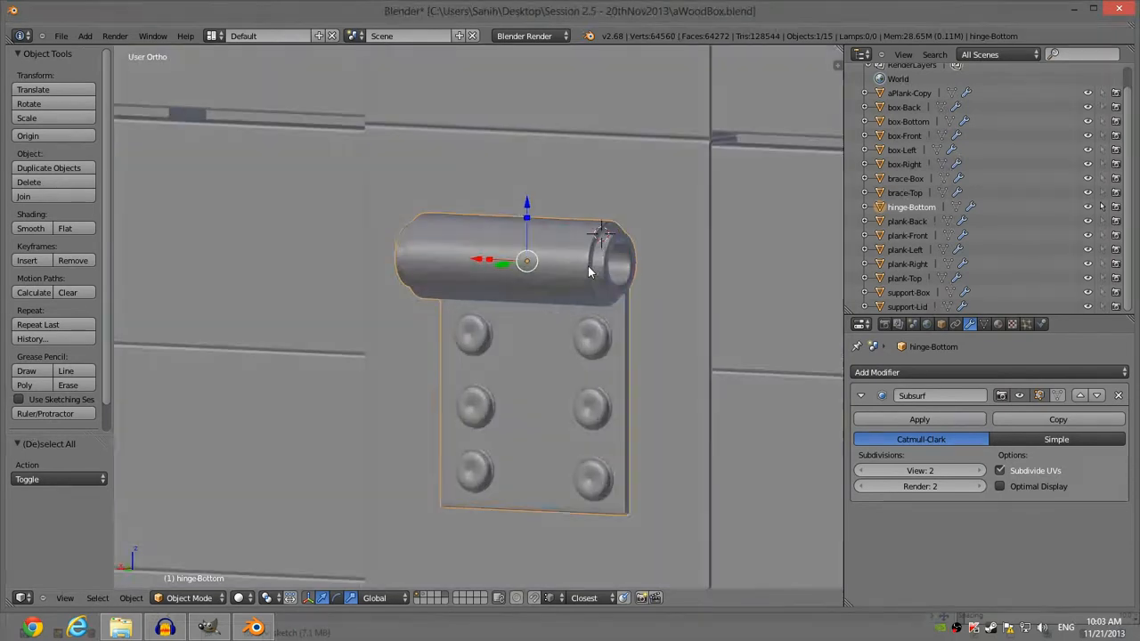
pyautogui.scroll(1, 588, 265)
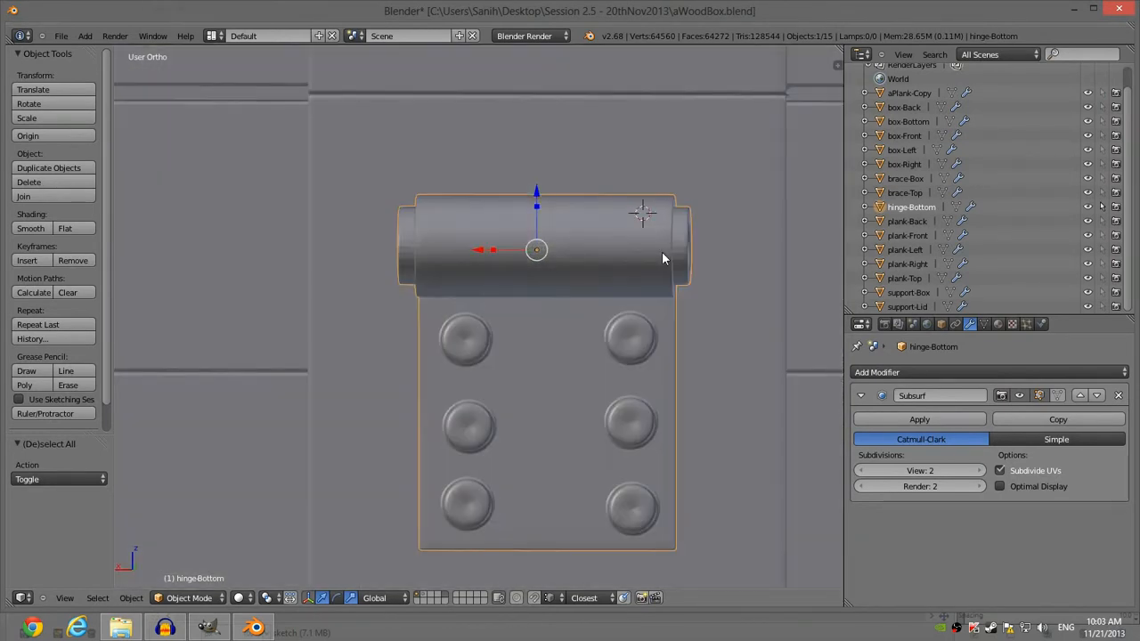
pyautogui.moveTo(666, 247)
pyautogui.mouseDown(button='middle')
pyautogui.moveTo(745, 222)
pyautogui.moveTo(783, 226)
pyautogui.moveTo(656, 208)
pyautogui.moveTo(789, 232)
pyautogui.moveTo(675, 216)
pyautogui.moveTo(717, 196)
pyautogui.moveTo(774, 222)
pyautogui.moveTo(661, 216)
pyautogui.moveTo(764, 232)
pyautogui.moveTo(738, 246)
pyautogui.moveTo(746, 214)
pyautogui.moveTo(734, 214)
pyautogui.moveTo(641, 239)
pyautogui.moveTo(715, 241)
pyautogui.moveTo(674, 241)
pyautogui.mouseUp(button='middle')
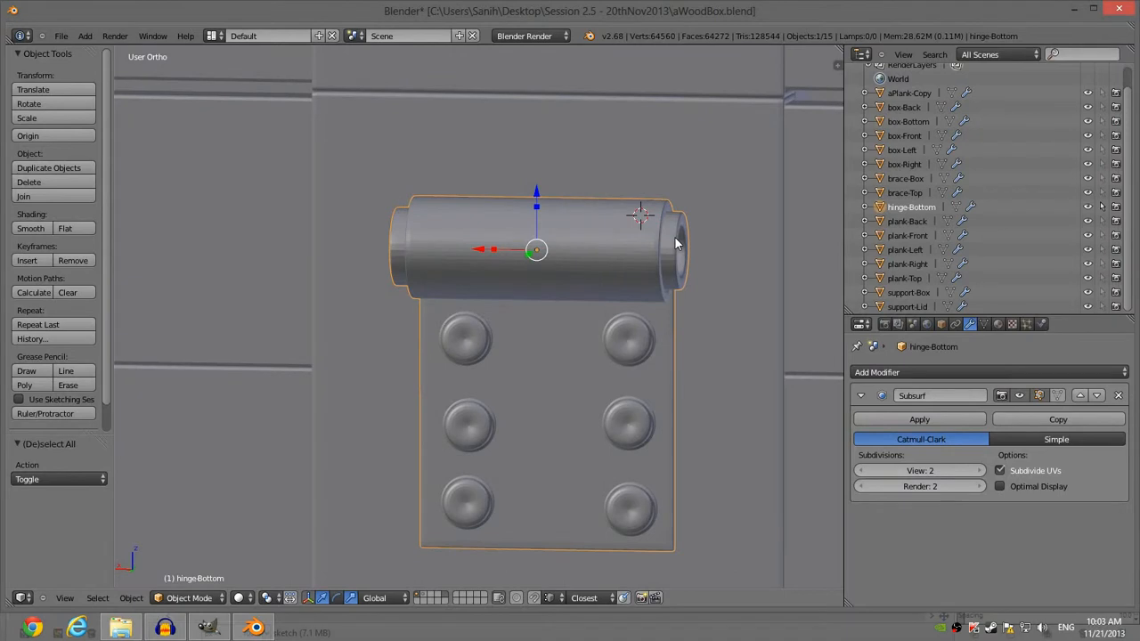
pyautogui.scroll(-2, 677, 243)
pyautogui.scroll(2, 677, 244)
pyautogui.moveTo(677, 242); pyautogui.dragTo(656, 265, button='middle')
pyautogui.scroll(-3, 637, 233)
pyautogui.scroll(3, 637, 233)
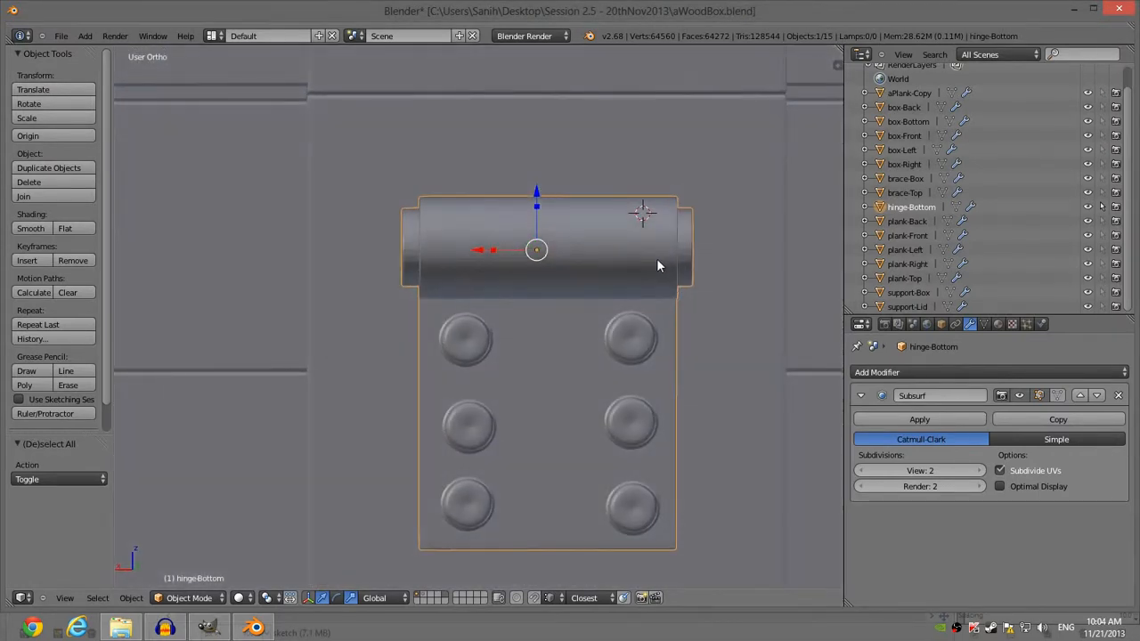
# Step: Narrow hinge-Bottom from the back view by moving its right-side vertices, including the right column of rivets, 0.152 along X
pyautogui.press('ctrl+KP_1')
pyautogui.press('Tab')
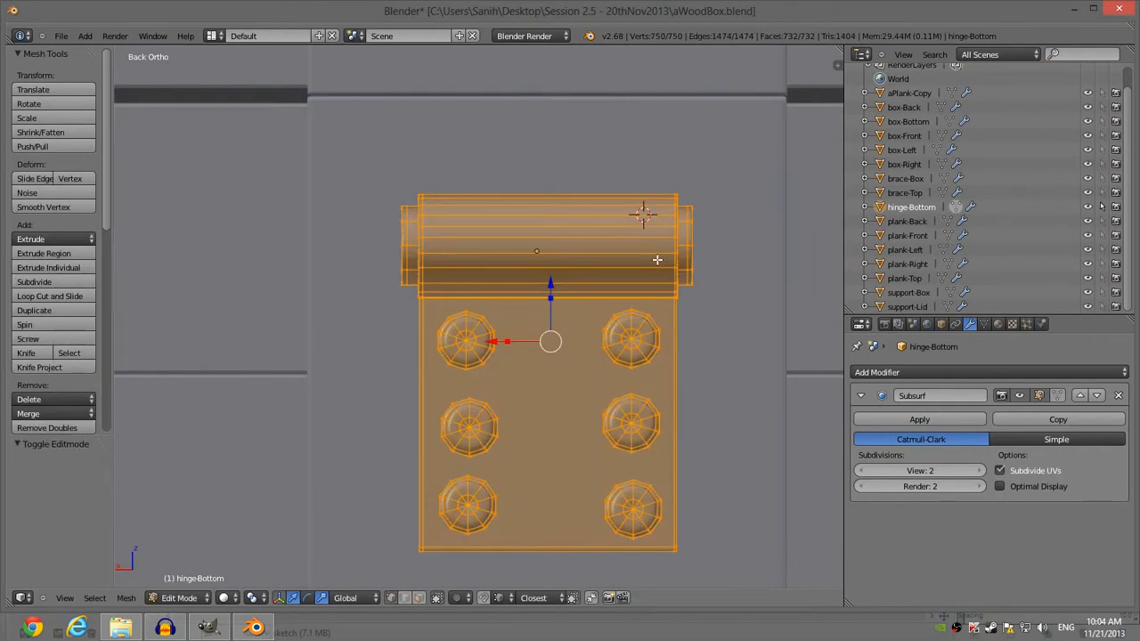
pyautogui.press('a')
pyautogui.press('z')
pyautogui.press('a')
pyautogui.press('a')
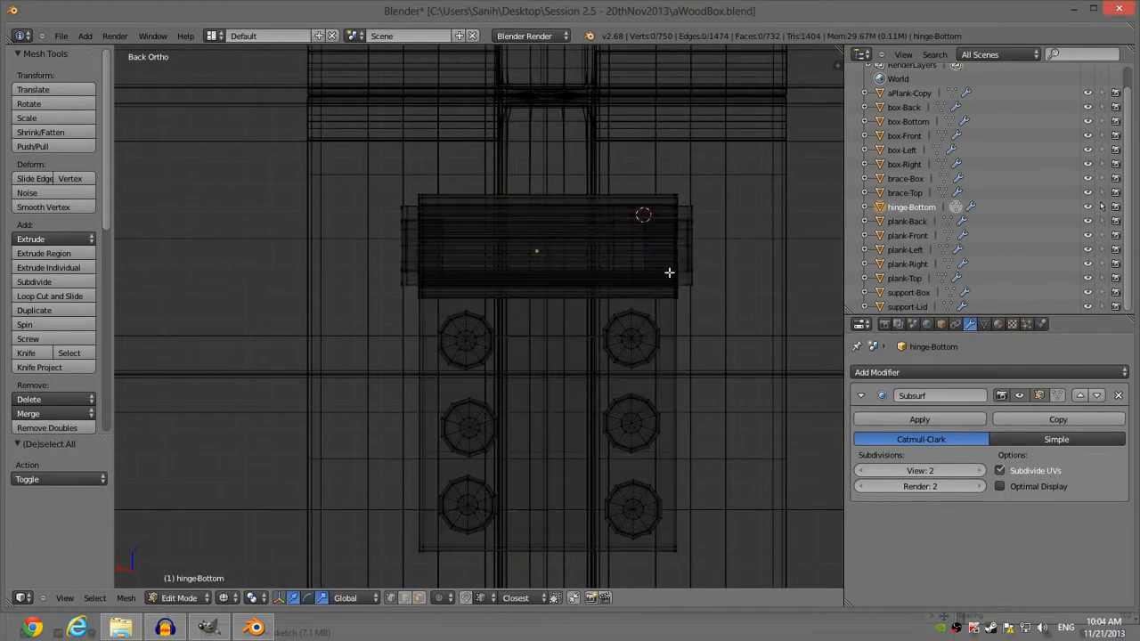
pyautogui.press('a')
pyautogui.press('a')
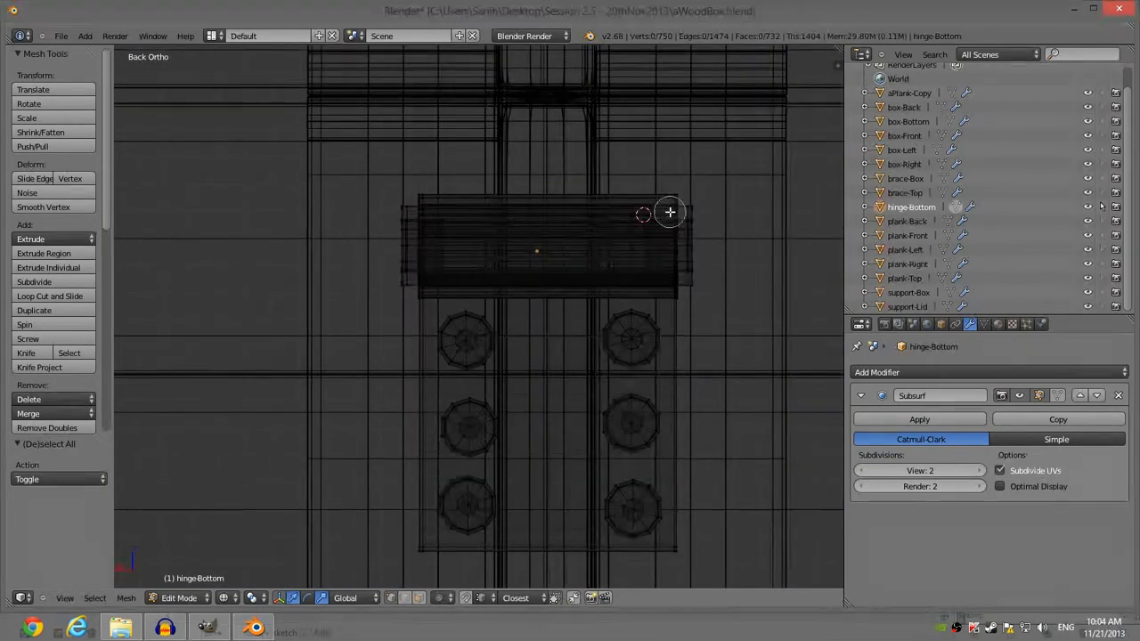
pyautogui.press('c')
pyautogui.scroll(-8, 669, 209)
pyautogui.moveTo(670, 208)
pyautogui.mouseDown()
pyautogui.moveTo(685, 496)
pyautogui.moveTo(705, 223)
pyautogui.mouseUp()
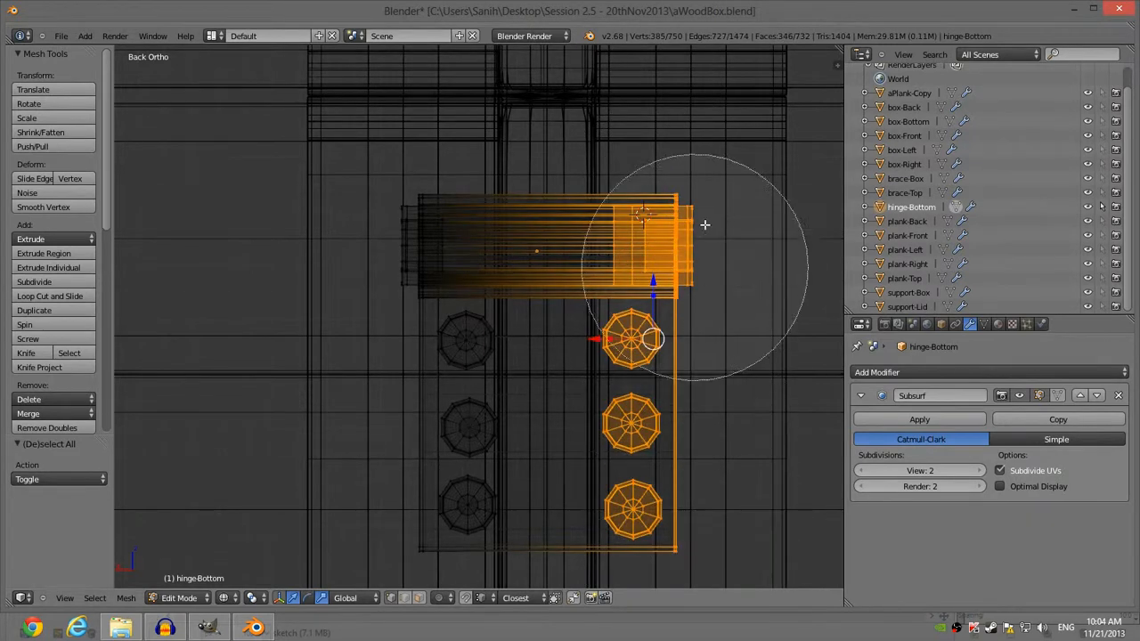
pyautogui.rightClick(746, 288)
pyautogui.moveTo(592, 339); pyautogui.dragTo(551, 333)
pyautogui.click(550, 333)
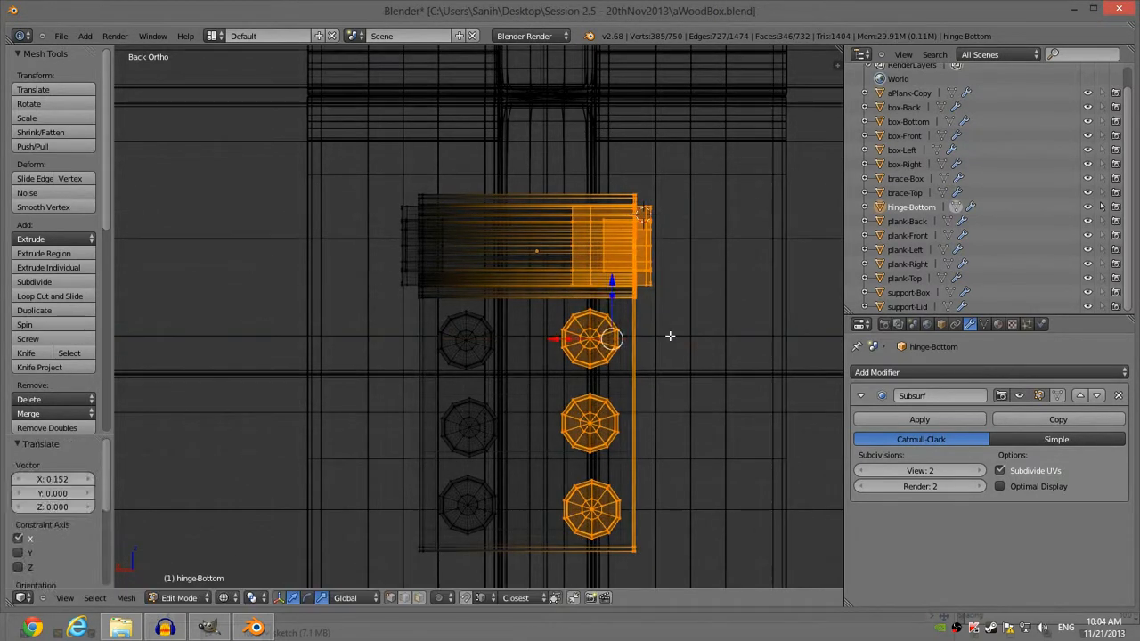
pyautogui.press('a')
pyautogui.press('z')
pyautogui.press('Tab')
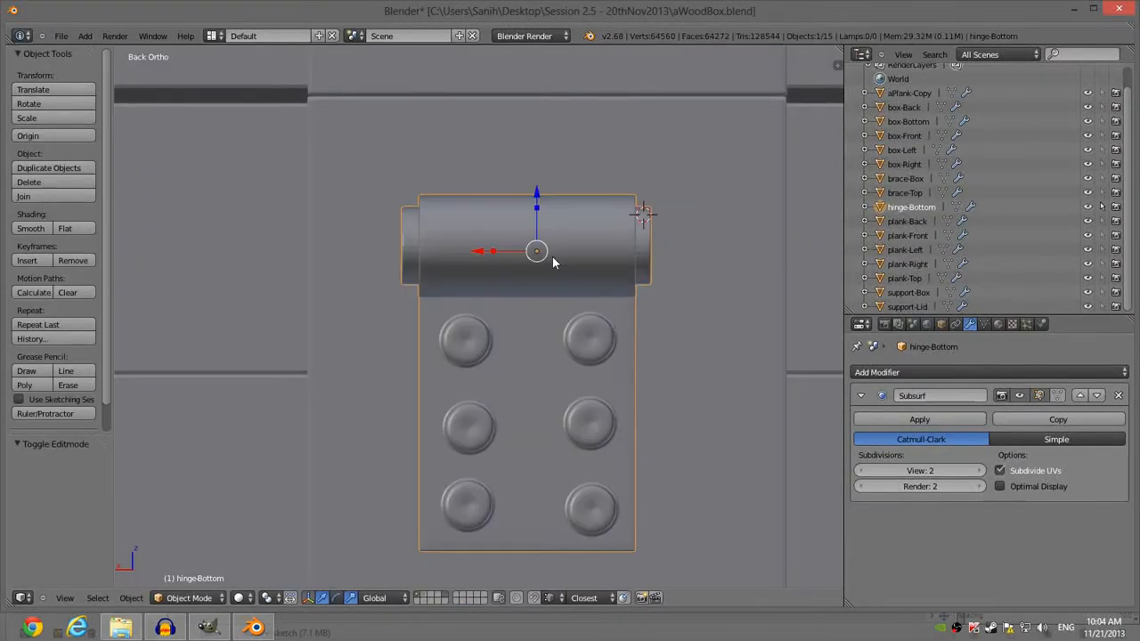
# Step: Move hinge-Bottom about 0.08 along negative X to centre it on the brace, and save the file
pyautogui.moveTo(478, 253); pyautogui.dragTo(497, 252)
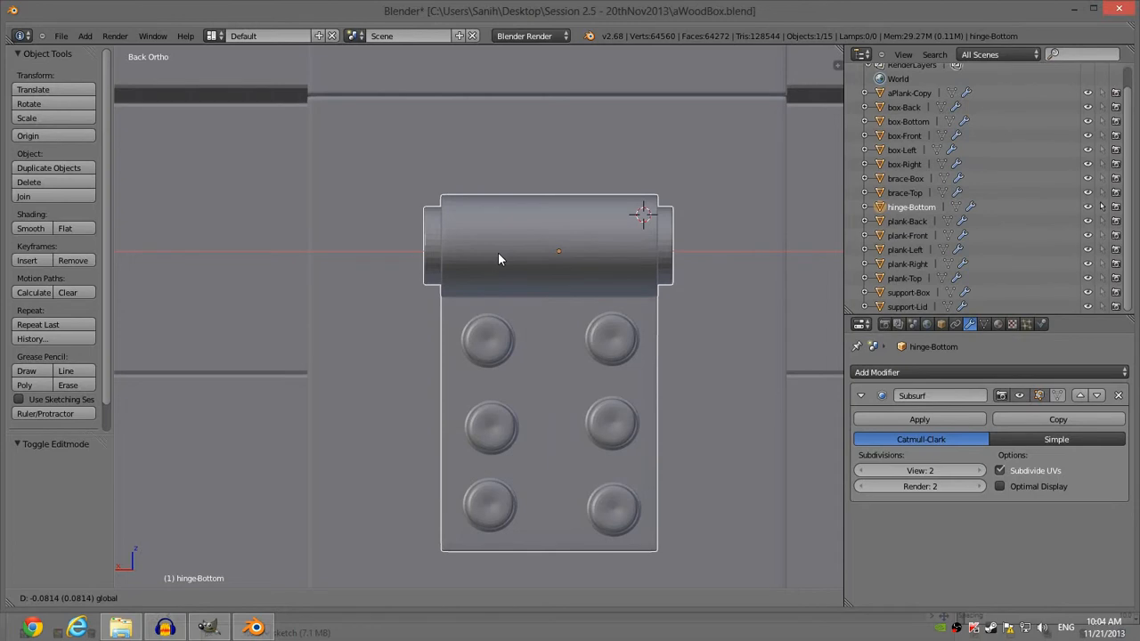
pyautogui.click(500, 253)
pyautogui.press('a')
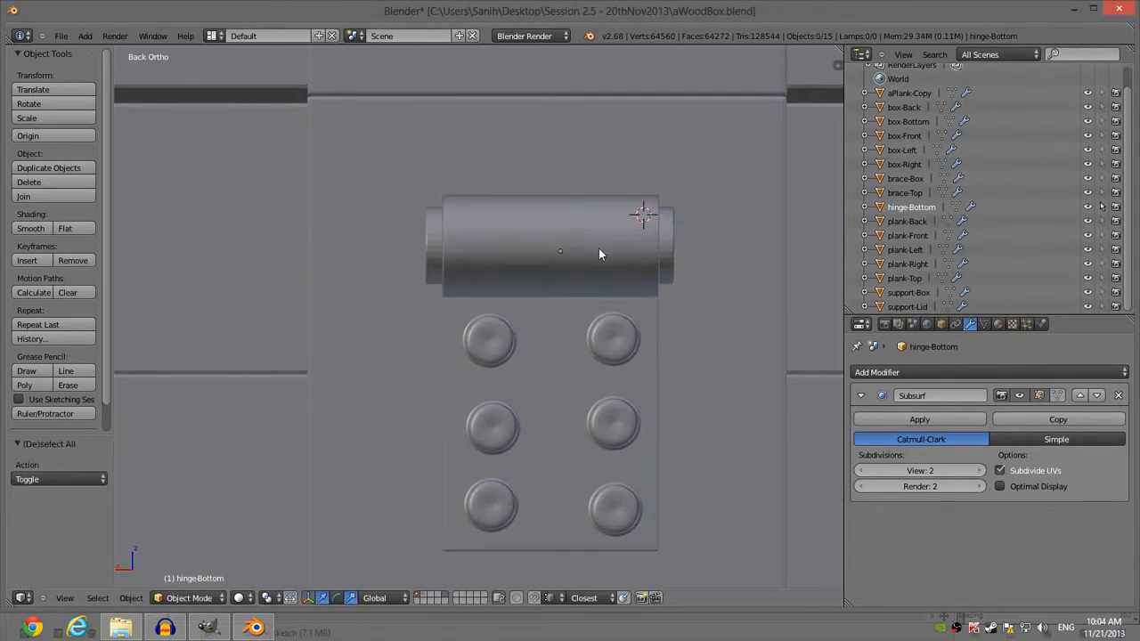
pyautogui.keyDown('shift'); pyautogui.moveTo(665, 257); pyautogui.dragTo(578, 256, button='middle'); pyautogui.keyUp('shift')
pyautogui.hotkey('ctrl', 's')
pyautogui.click(578, 256)
# Step: Try to shift the whole inner tube of the hinge's barrel along the X axis, and undo the move
pyautogui.press('a')
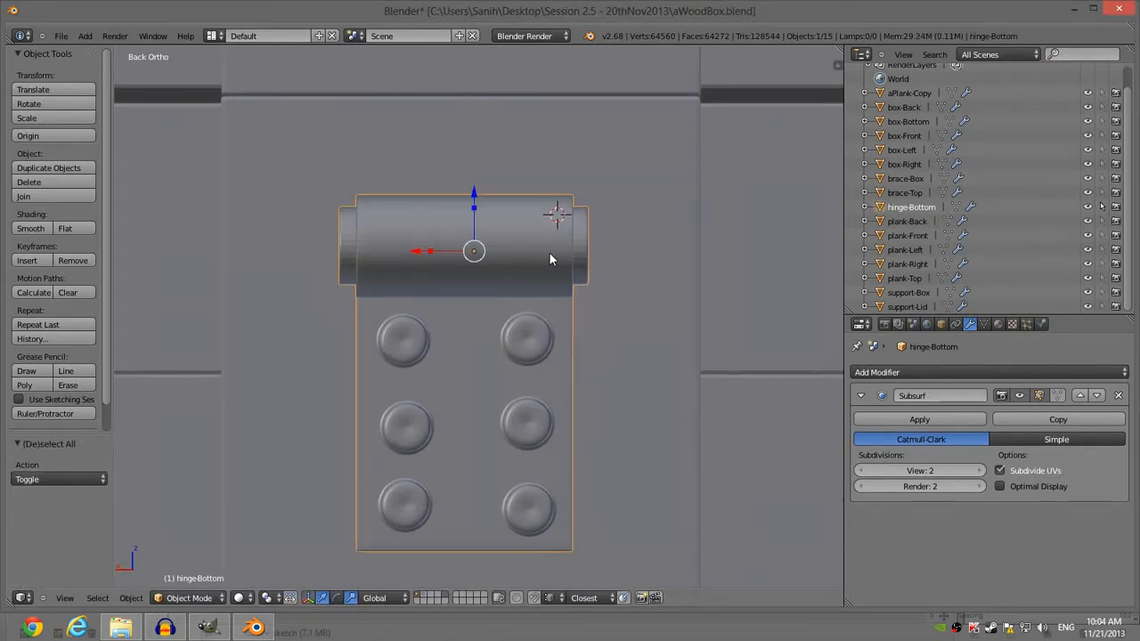
pyautogui.press('Tab')
pyautogui.press('a')
pyautogui.rightClick(587, 245)
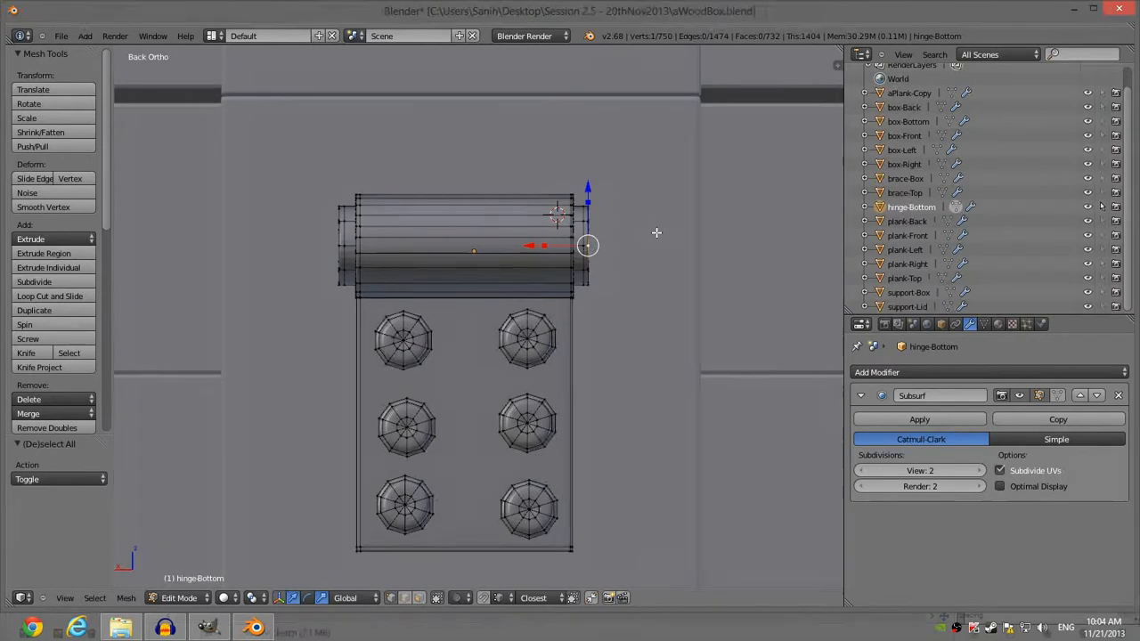
pyautogui.press('ctrl+KP_Add')
pyautogui.press('ctrl+KP_Add')
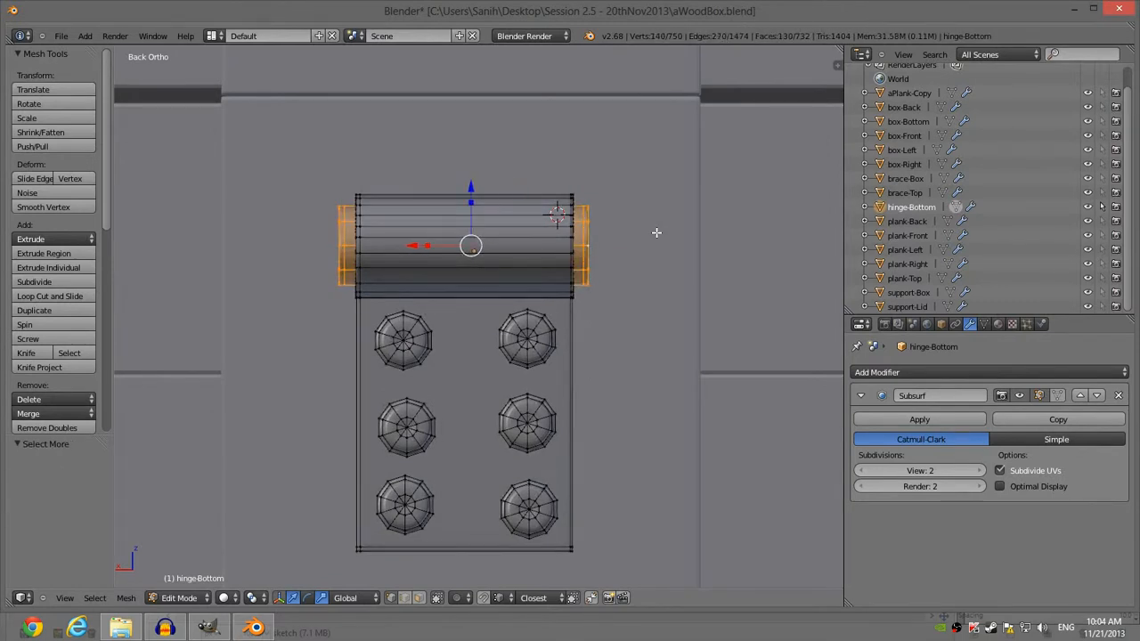
pyautogui.press('z')
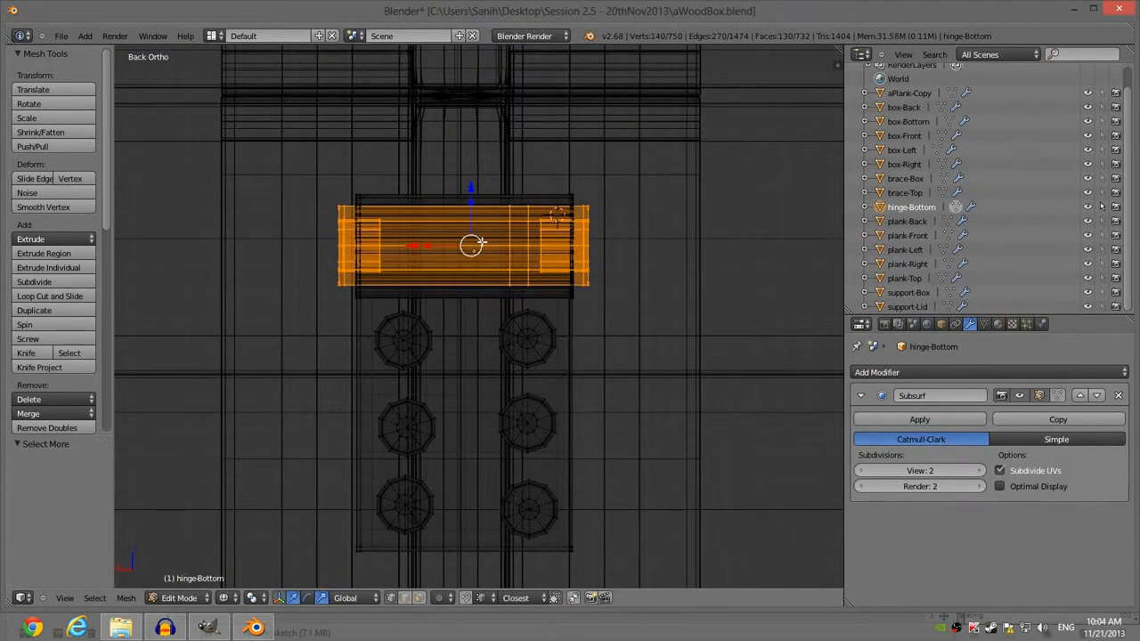
pyautogui.scroll(2, 522, 230)
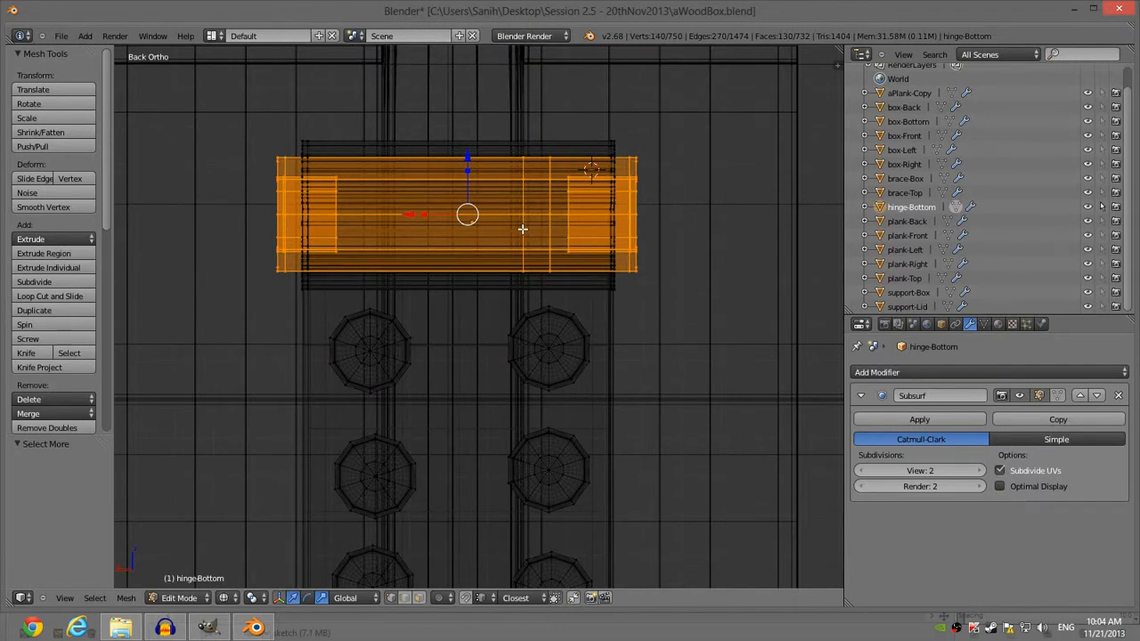
pyautogui.scroll(-1, 522, 230)
pyautogui.moveTo(427, 232); pyautogui.dragTo(415, 232)
pyautogui.hotkey('ctrl', 'z')
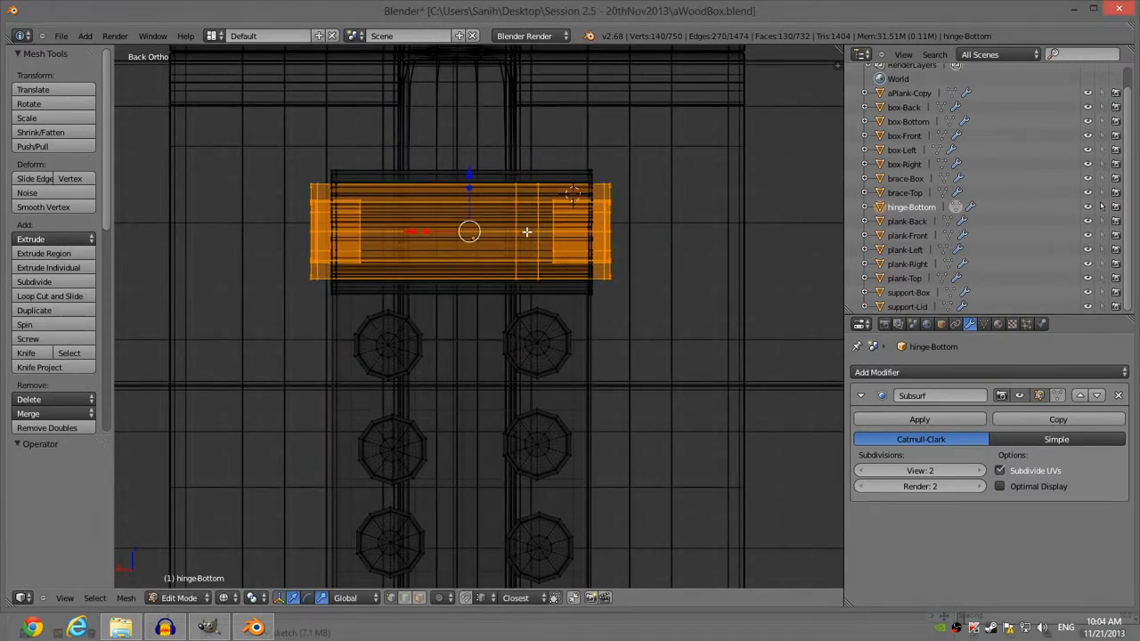
pyautogui.press('a')
pyautogui.press('a')
pyautogui.press('a')
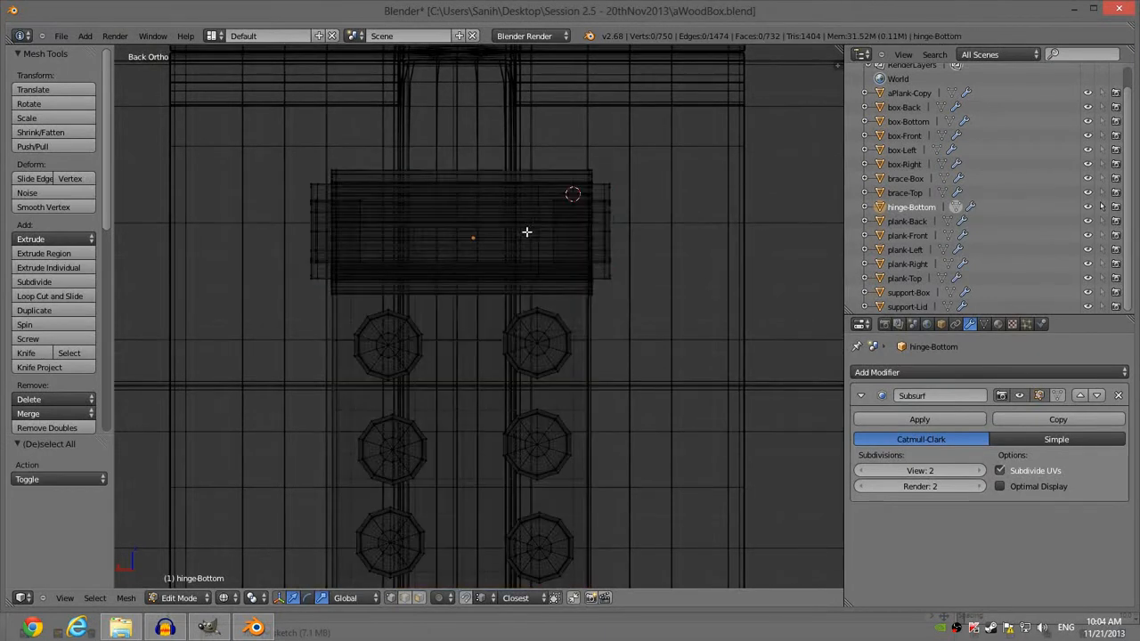
pyautogui.press('c')
pyautogui.scroll(6, 588, 215)
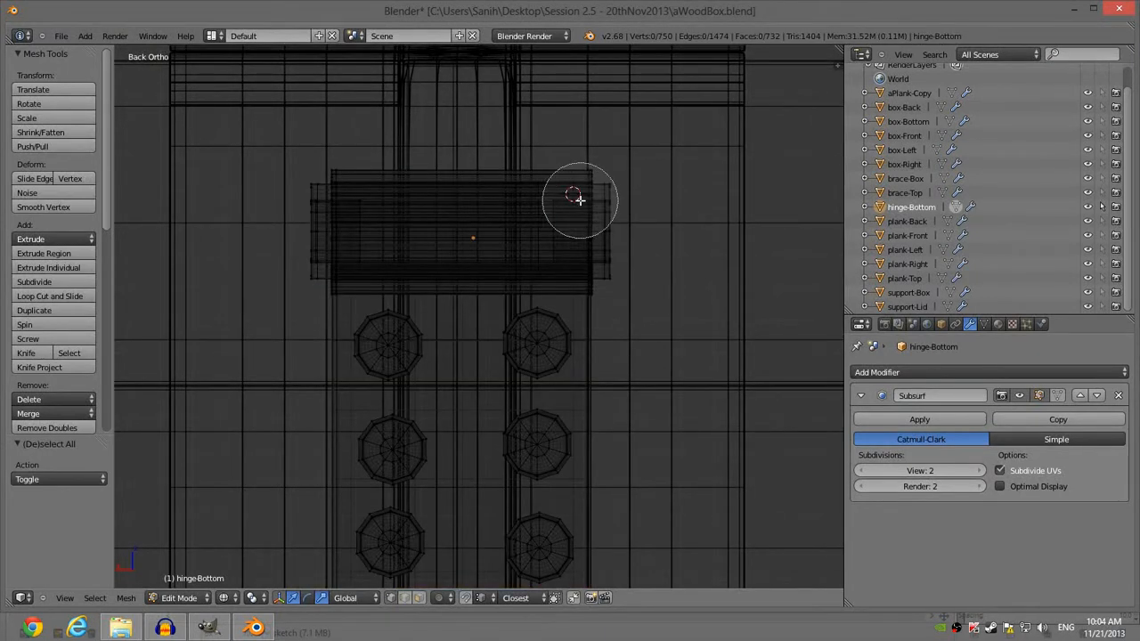
pyautogui.moveTo(579, 194); pyautogui.dragTo(586, 239)
pyautogui.press('Escape')
pyautogui.press('a')
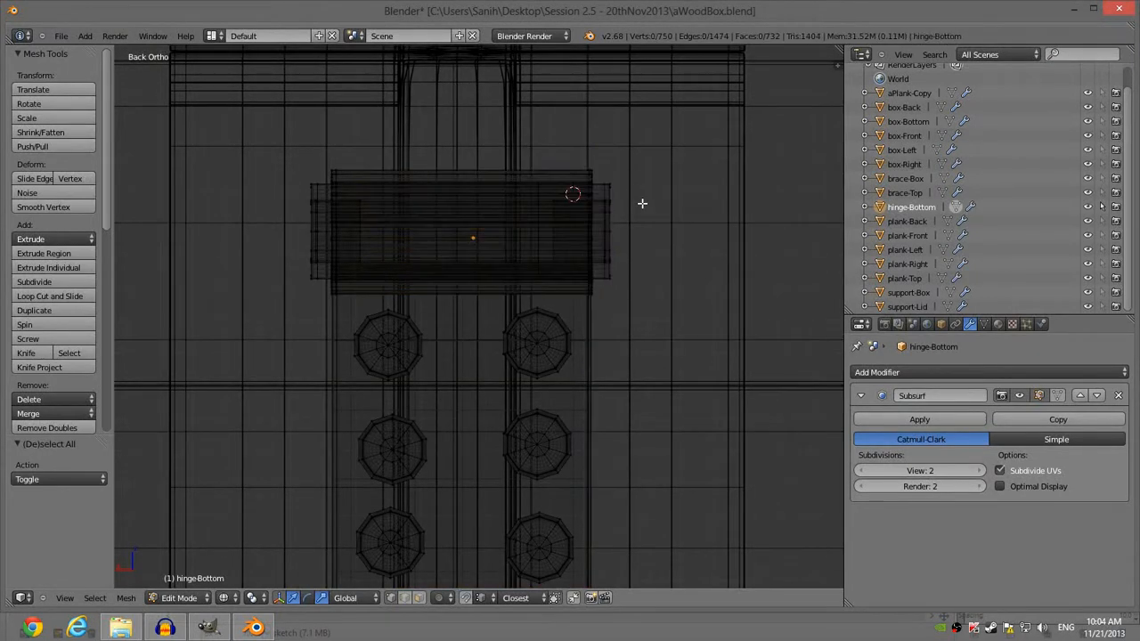
# Step: Select the vertices at both ends of the barrel's inner tube and scale them by 1.491 along X
pyautogui.scroll(1, 627, 203)
pyautogui.scroll(1, 627, 204)
pyautogui.press('c')
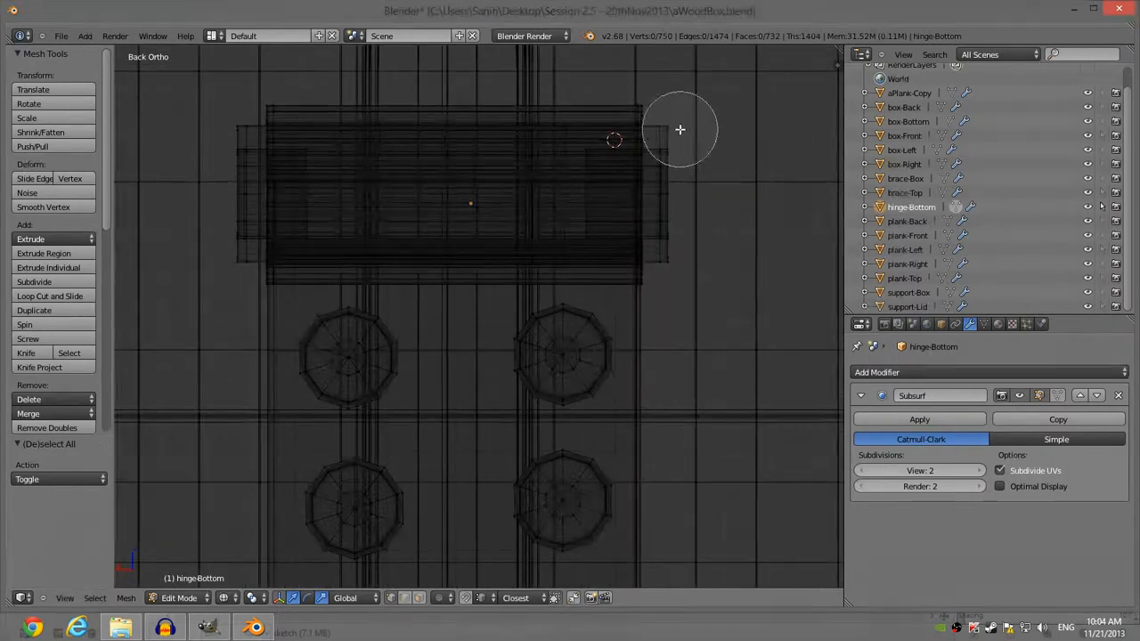
pyautogui.scroll(4, 677, 128)
pyautogui.moveTo(669, 128); pyautogui.dragTo(676, 270)
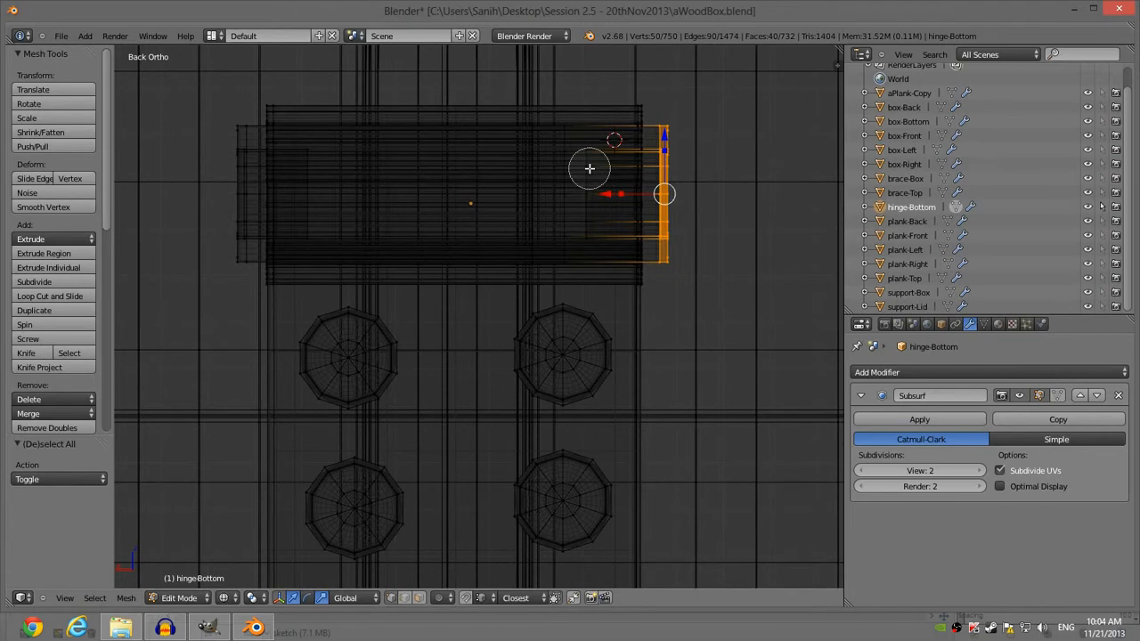
pyautogui.click(233, 128)
pyautogui.moveTo(233, 128); pyautogui.dragTo(232, 255)
pyautogui.press('Escape')
pyautogui.press('s')
pyautogui.press('x')
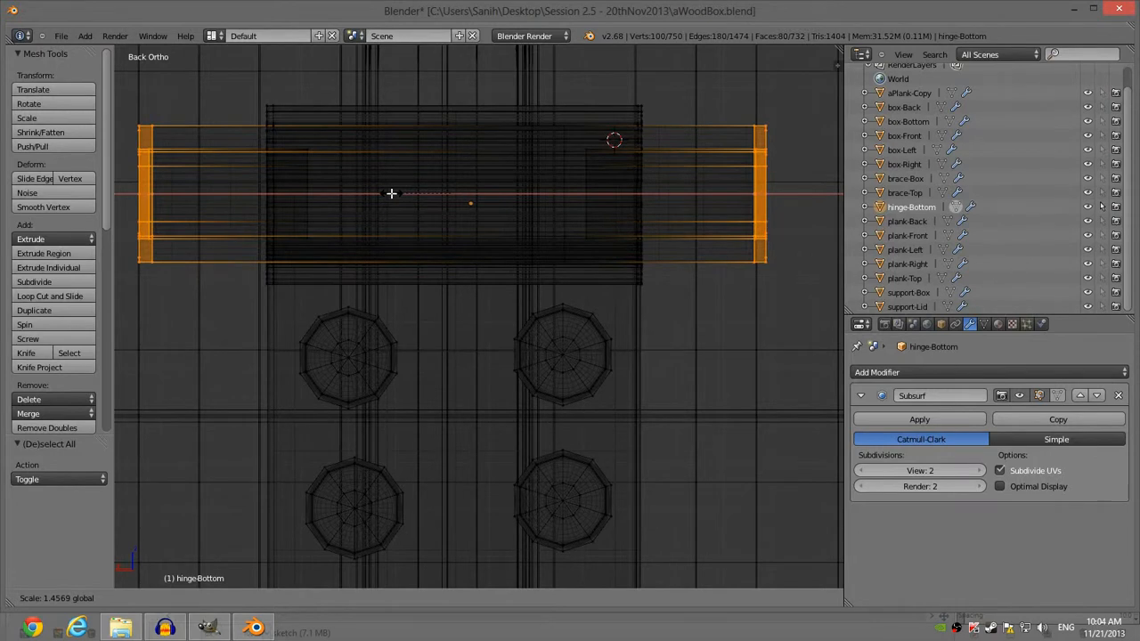
pyautogui.click(396, 191)
# Step: Lengthen the inner tube further by scaling its end vertices about 1.24 along X, almost to the brace's edges
pyautogui.scroll(-3, 450, 255)
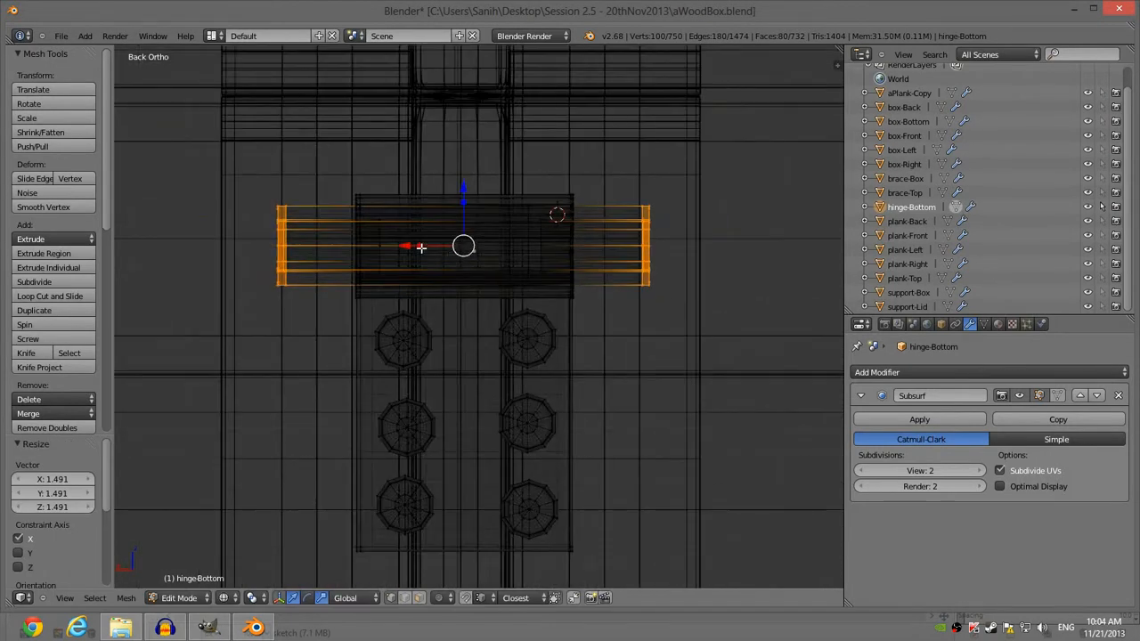
pyautogui.press('s')
pyautogui.press('x')
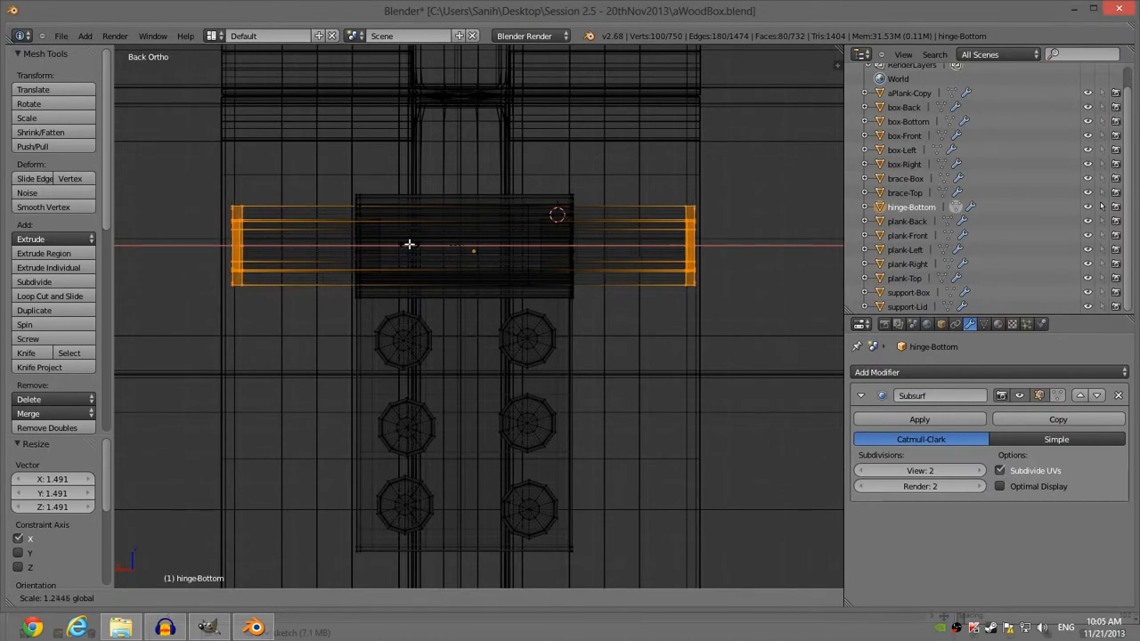
pyautogui.click(423, 242)
pyautogui.press('Tab')
pyautogui.press('Tab')
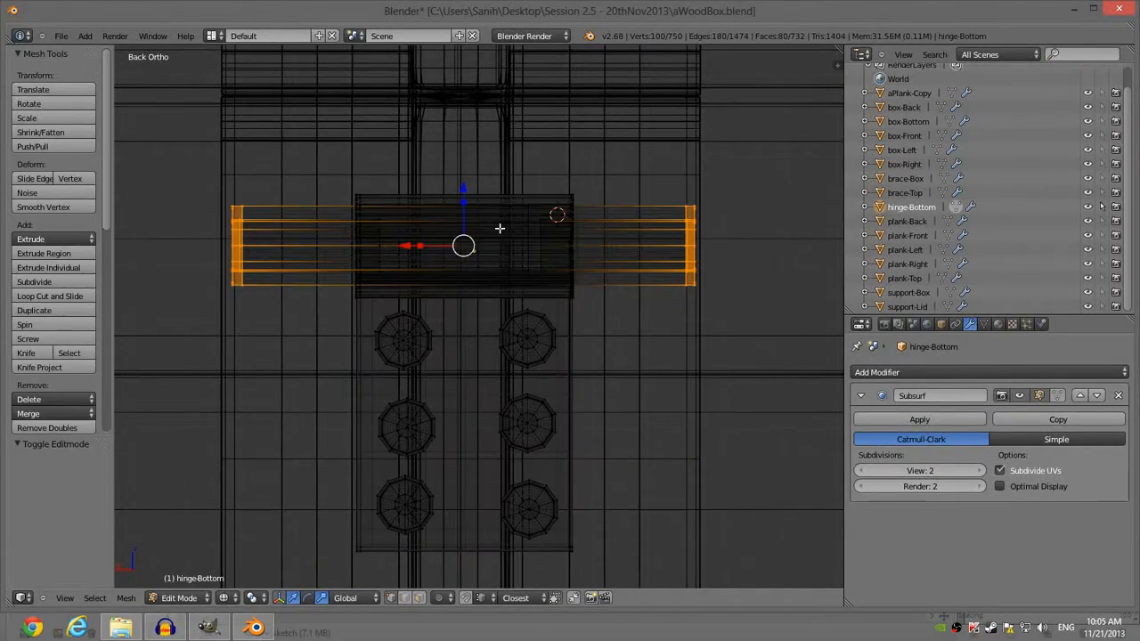
# Step: Examine the lengthened hinge tube in solid and wireframe shading, from an angle and from the back
pyautogui.press('z')
pyautogui.press('a')
pyautogui.moveTo(744, 226)
pyautogui.mouseDown(button='middle')
pyautogui.moveTo(637, 241)
pyautogui.moveTo(816, 222)
pyautogui.moveTo(812, 234)
pyautogui.moveTo(615, 247)
pyautogui.moveTo(610, 257)
pyautogui.mouseUp(button='middle')
pyautogui.press('z')
pyautogui.press('z')
pyautogui.press('Tab')
pyautogui.press('a')
pyautogui.rightClick(611, 257)
pyautogui.press('ctrl+KP_1')
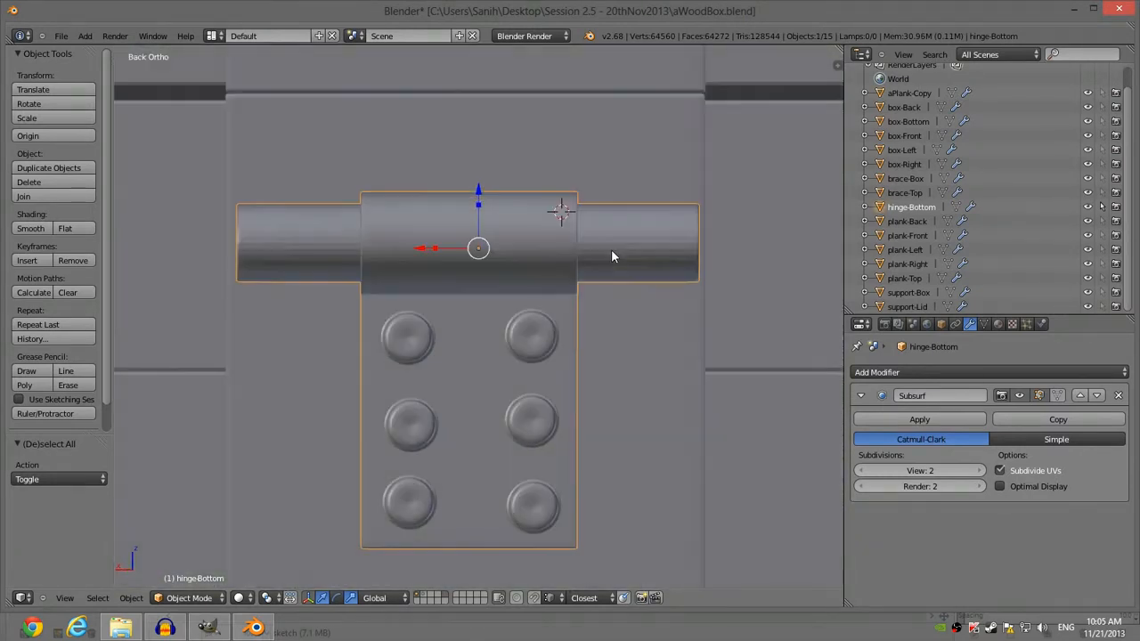
pyautogui.press('Tab')
pyautogui.press('a')
pyautogui.press('z')
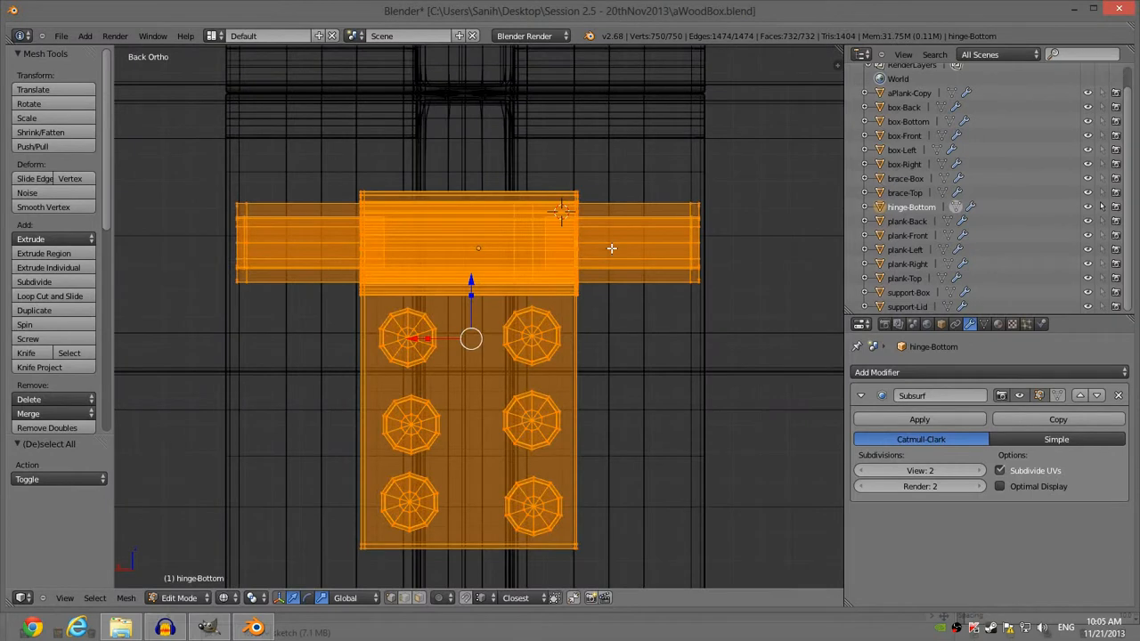
pyautogui.press('Tab')
pyautogui.press('Tab')
# Step: Select the two adjacent edge loops inside the tube and move them about 0.21 along X towards the barrel's middle
pyautogui.scroll(2, 446, 239)
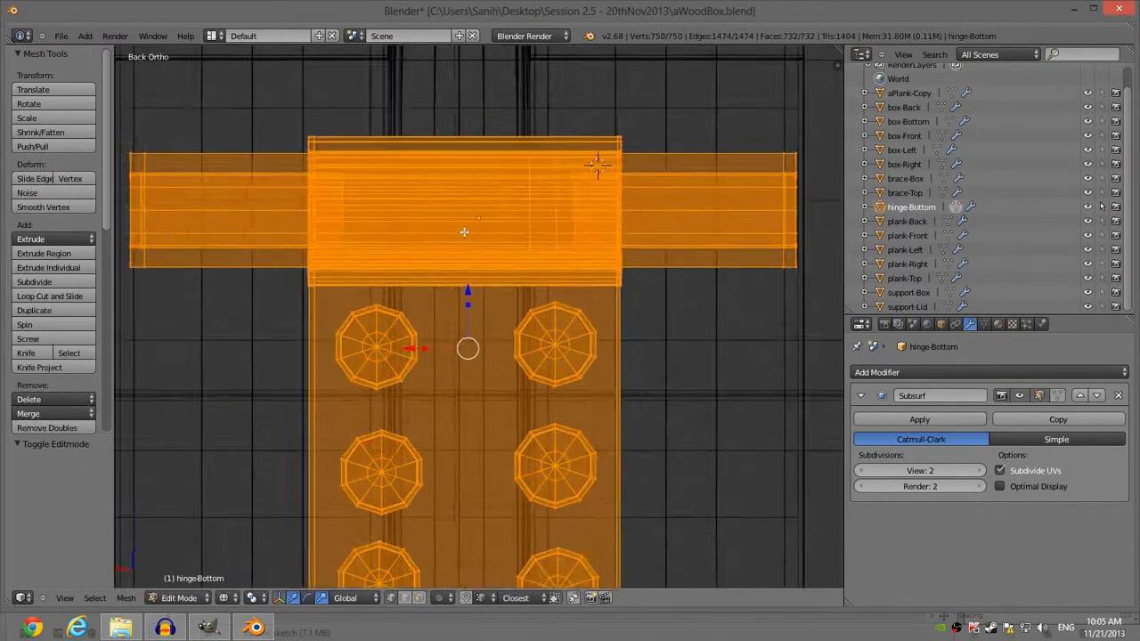
pyautogui.press('z')
pyautogui.press('z')
pyautogui.press('Tab')
pyautogui.press('Tab')
pyautogui.press('a')
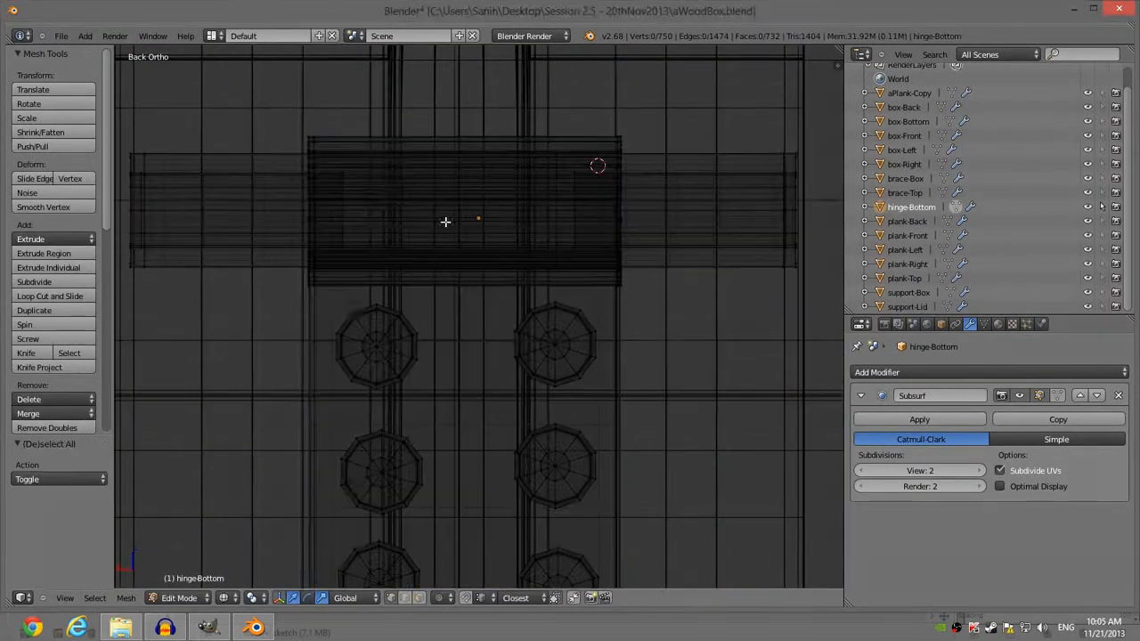
pyautogui.rightClick(352, 208)
pyautogui.moveTo(353, 206)
pyautogui.mouseDown(button='middle')
pyautogui.moveTo(384, 199)
pyautogui.moveTo(380, 214)
pyautogui.moveTo(448, 191)
pyautogui.moveTo(476, 198)
pyautogui.moveTo(391, 205)
pyautogui.moveTo(443, 196)
pyautogui.mouseUp(button='middle')
pyautogui.press('z')
pyautogui.press('z')
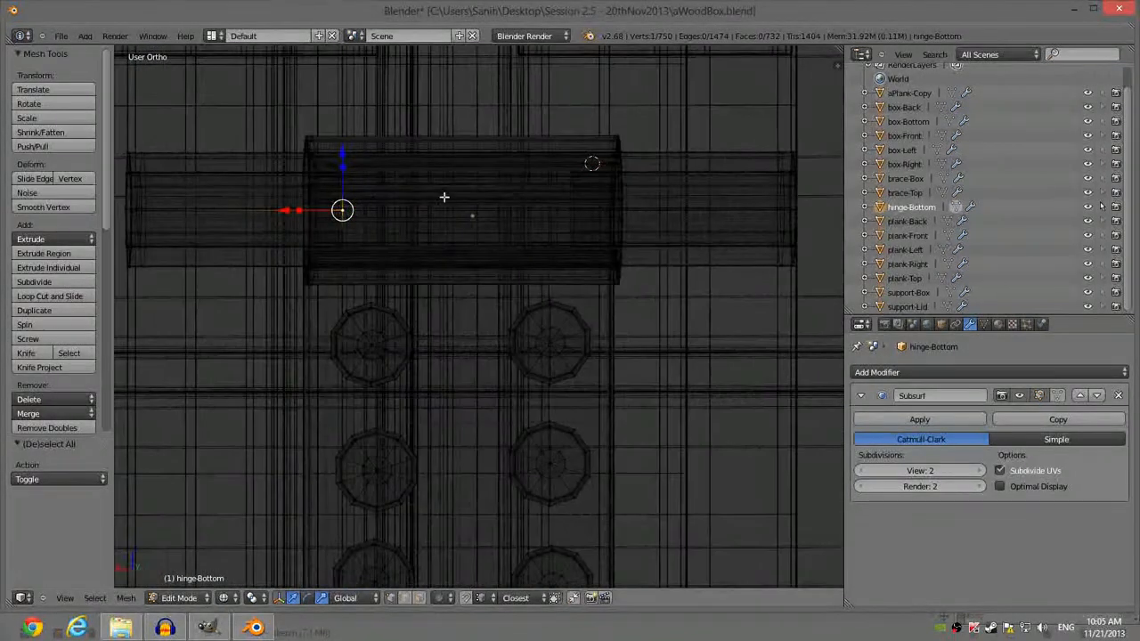
pyautogui.keyDown('alt'); pyautogui.rightClick(531, 194); pyautogui.keyUp('alt')
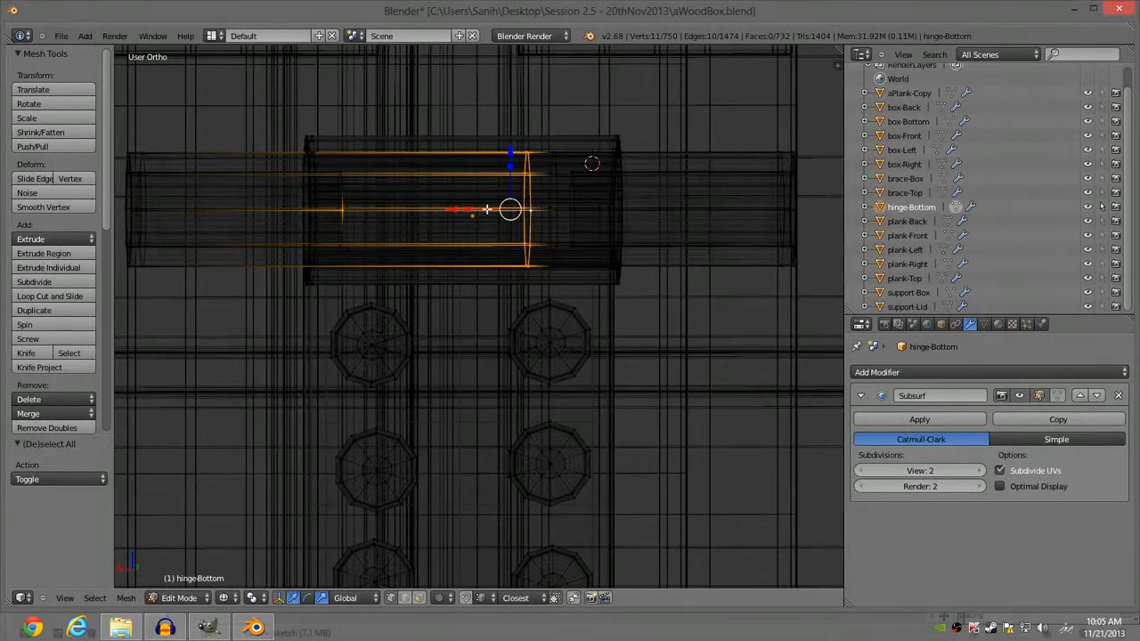
pyautogui.keyDown('alt'); pyautogui.rightClick(555, 196); pyautogui.keyUp('alt')
pyautogui.keyDown('alt'); pyautogui.keyDown('shift'); pyautogui.rightClick(529, 195); pyautogui.keyUp('shift'); pyautogui.keyUp('alt')
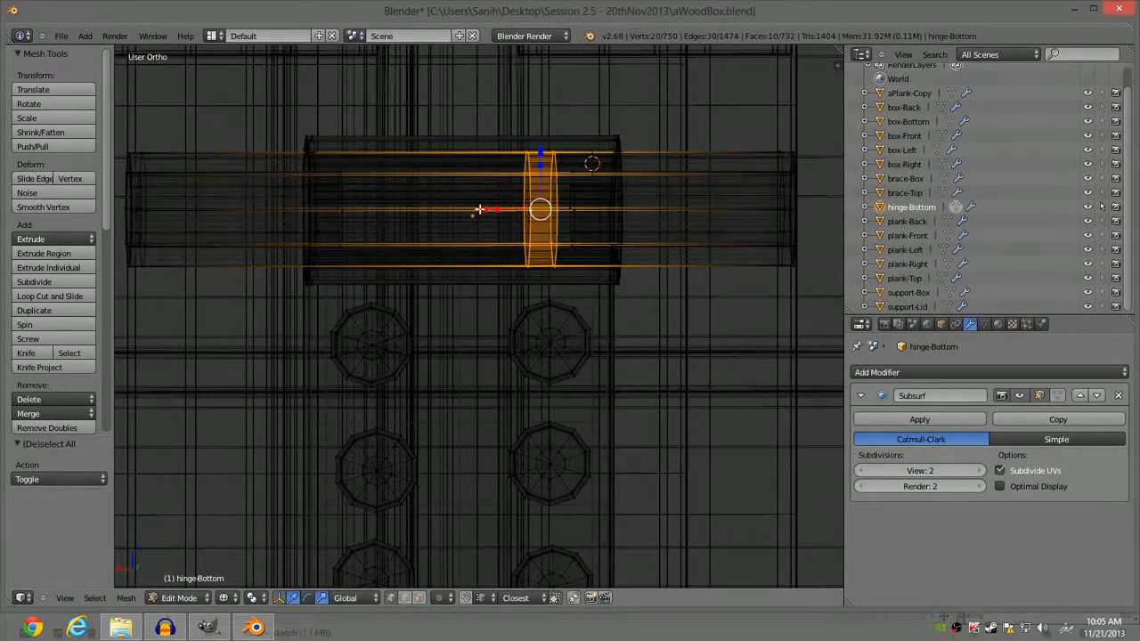
pyautogui.press('ctrl+KP_1')
pyautogui.press('g')
pyautogui.press('x')
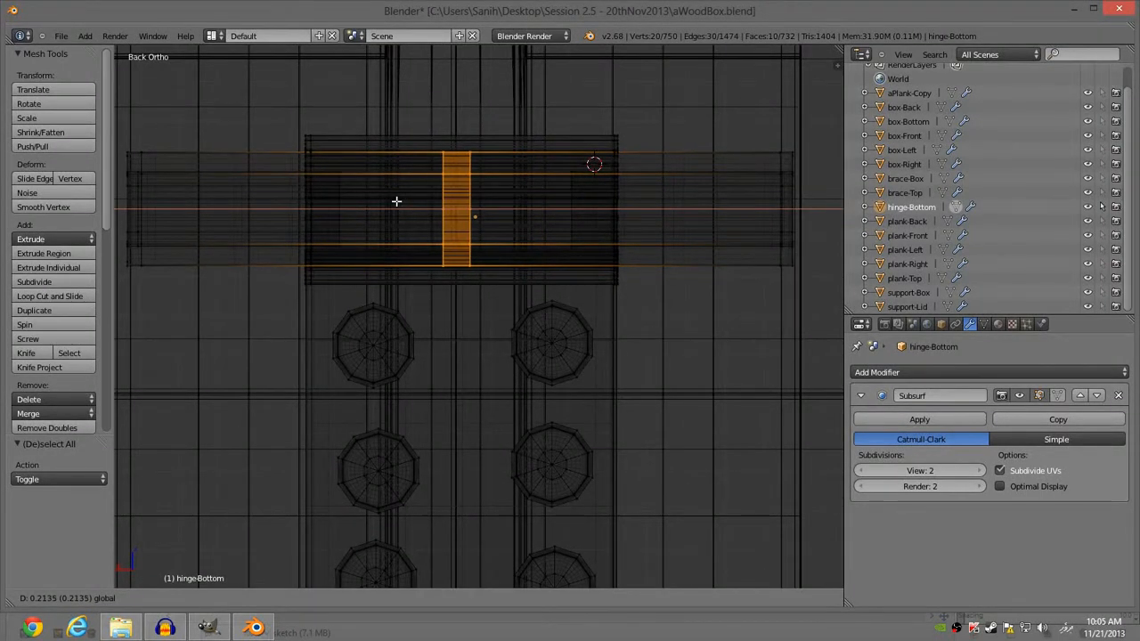
pyautogui.click(397, 200)
pyautogui.scroll(-2, 439, 203)
pyautogui.press('a')
# Step: Examine the barrel and its protruding tube ends in solid shading, straight from the back and slightly turned
pyautogui.scroll(1, 514, 236)
pyautogui.press('Tab')
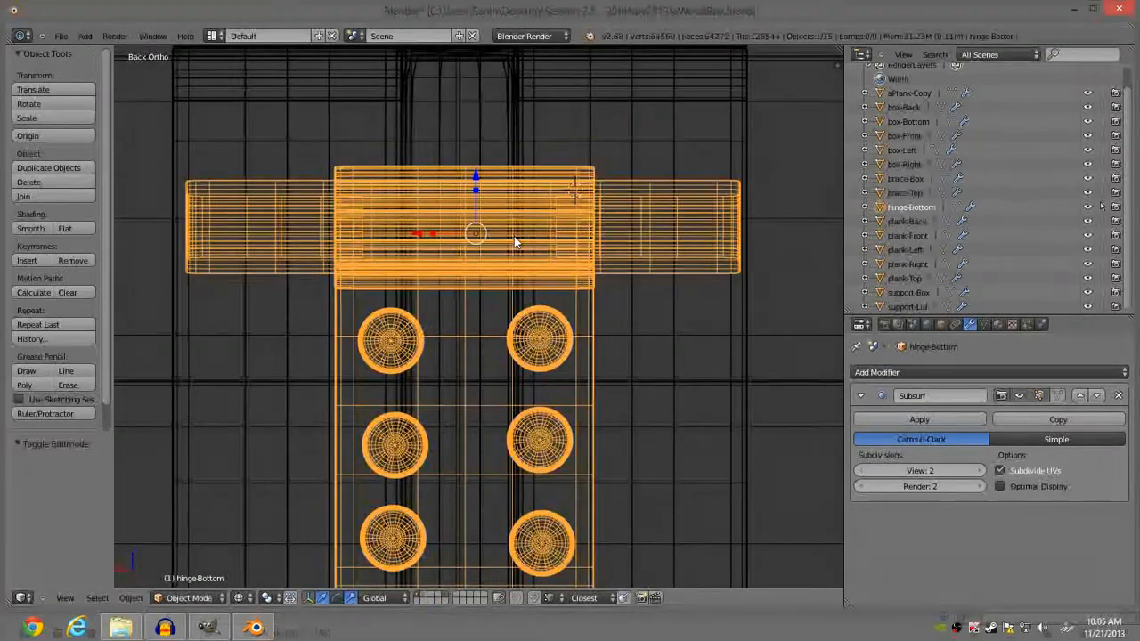
pyautogui.press('Tab')
pyautogui.press('z')
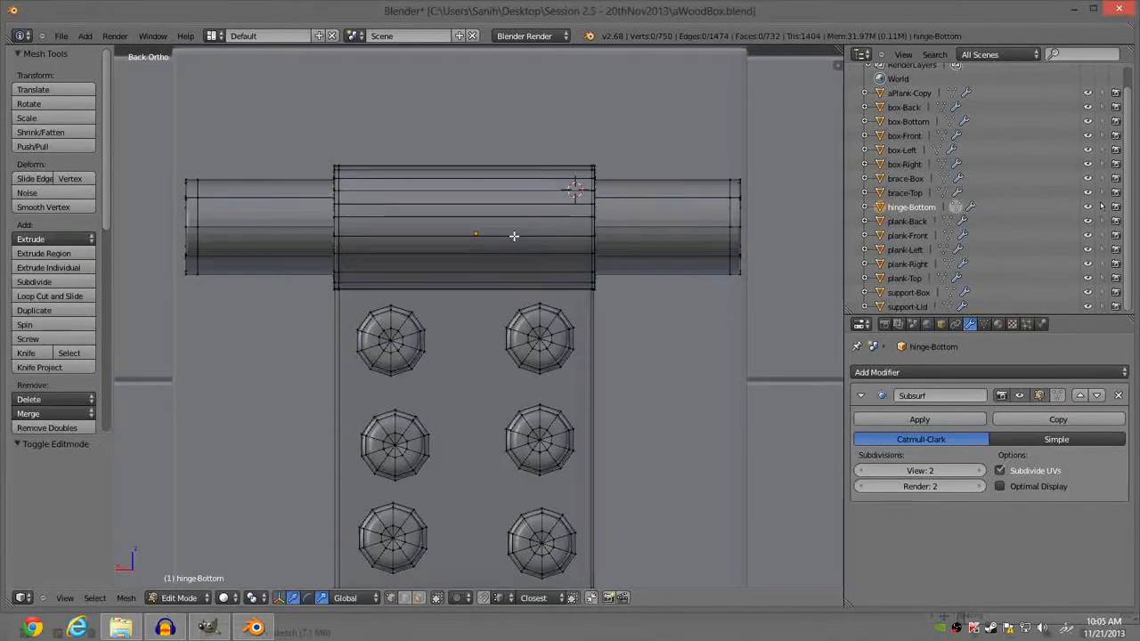
pyautogui.rightClick(721, 229)
pyautogui.press('a')
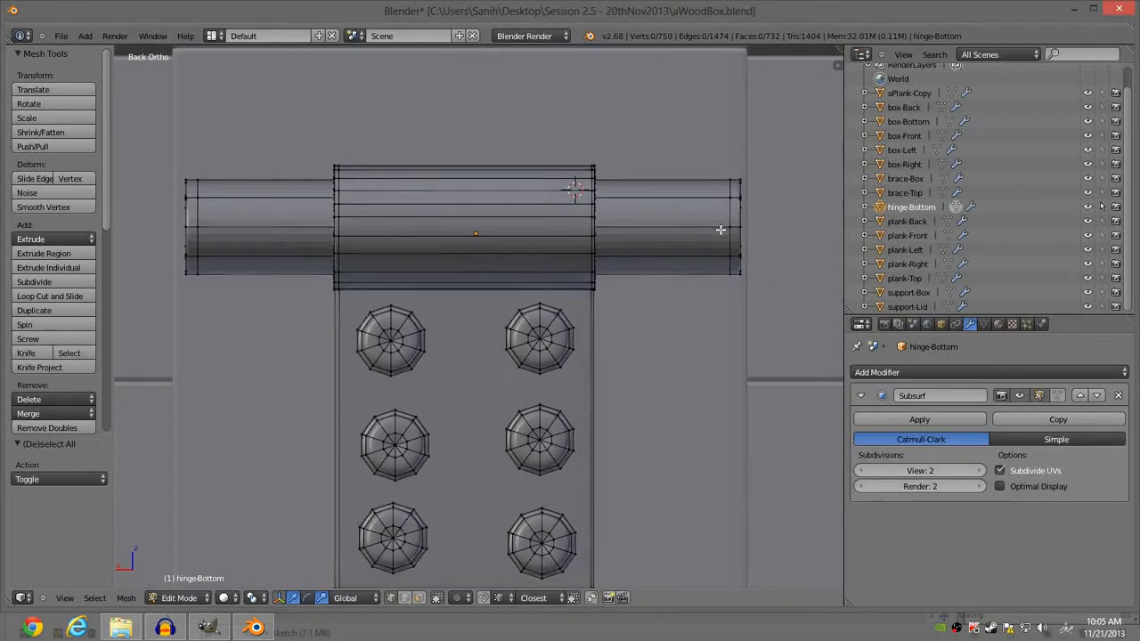
pyautogui.moveTo(721, 229)
pyautogui.mouseDown(button='middle')
pyautogui.moveTo(758, 226)
pyautogui.moveTo(708, 238)
pyautogui.mouseUp(button='middle')
pyautogui.scroll(1, 634, 189)
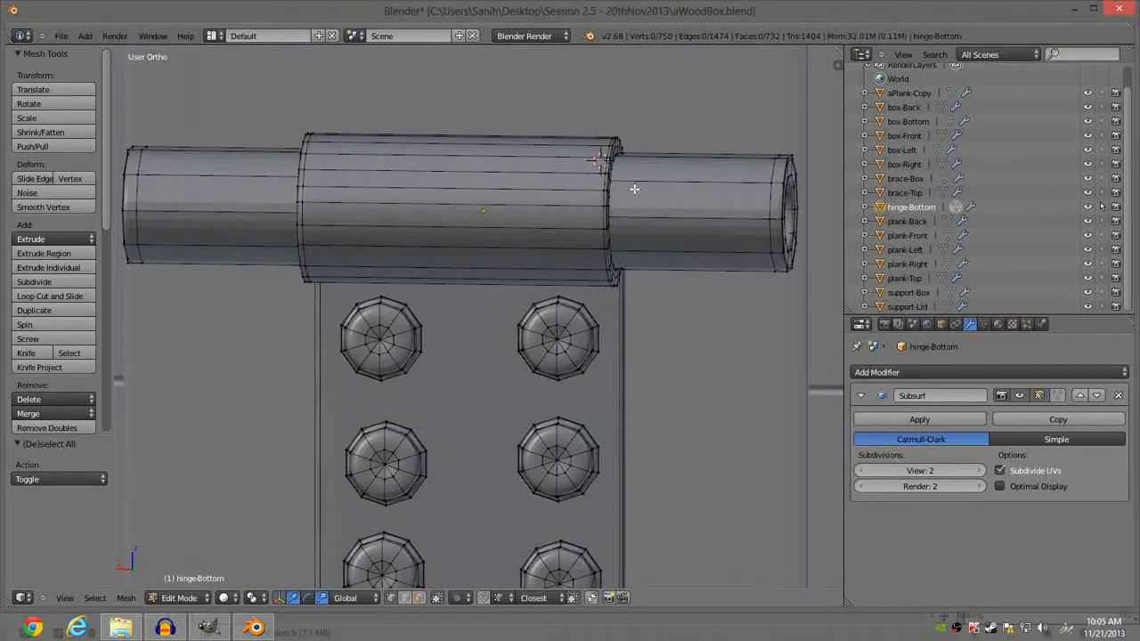
pyautogui.press('ctrl+KP_1')
pyautogui.press('Tab')
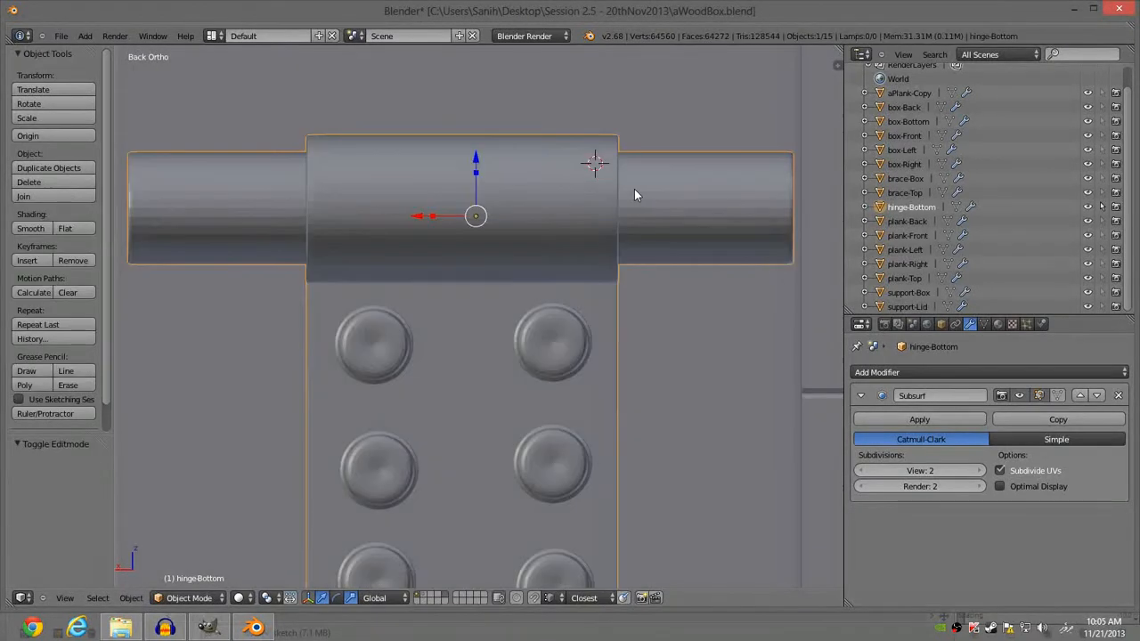
# Step: Add one loop cut around each protruding tube end, placed just outside the barrel's edges
pyautogui.press('Tab')
pyautogui.press('z')
pyautogui.hotkey('ctrl', 'r')
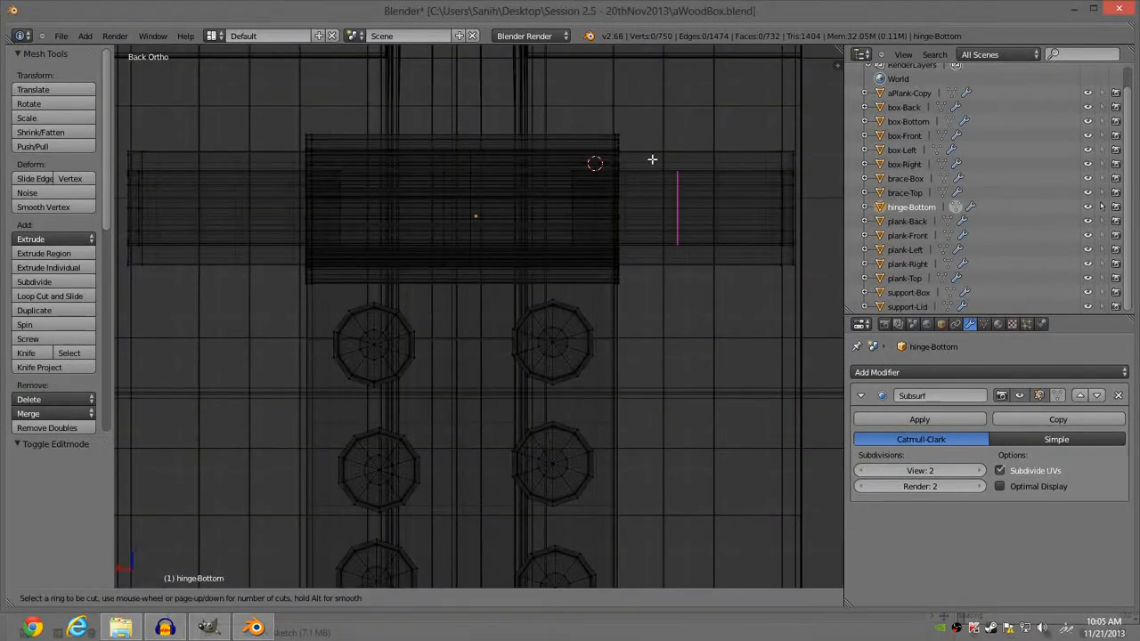
pyautogui.click(629, 151)
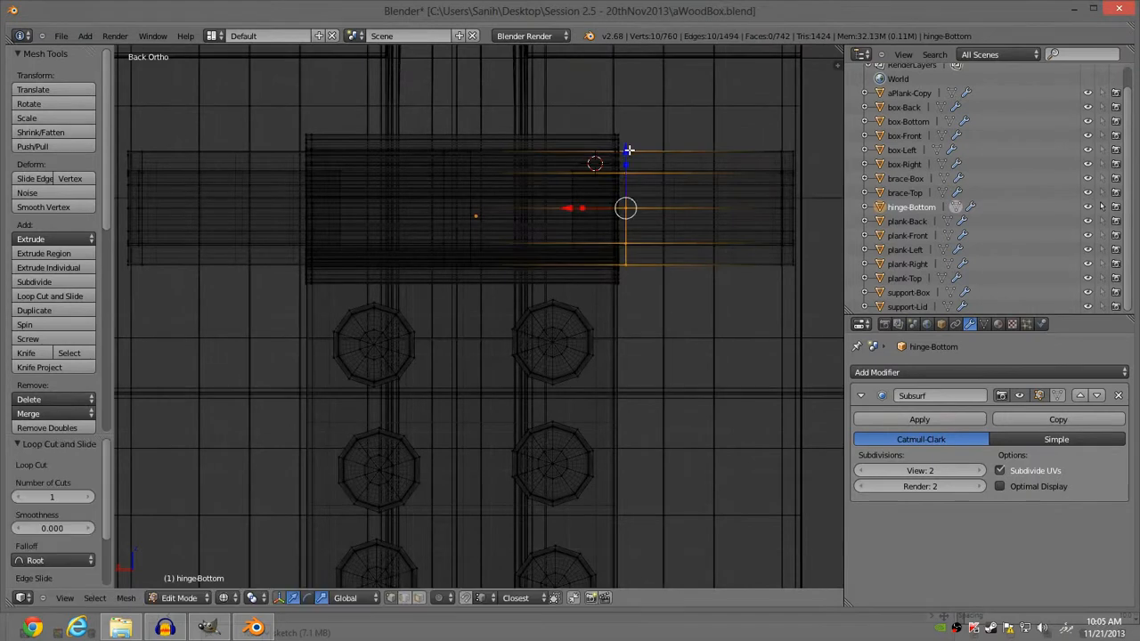
pyautogui.click(591, 152)
pyautogui.press('a')
pyautogui.hotkey('ctrl', 'r')
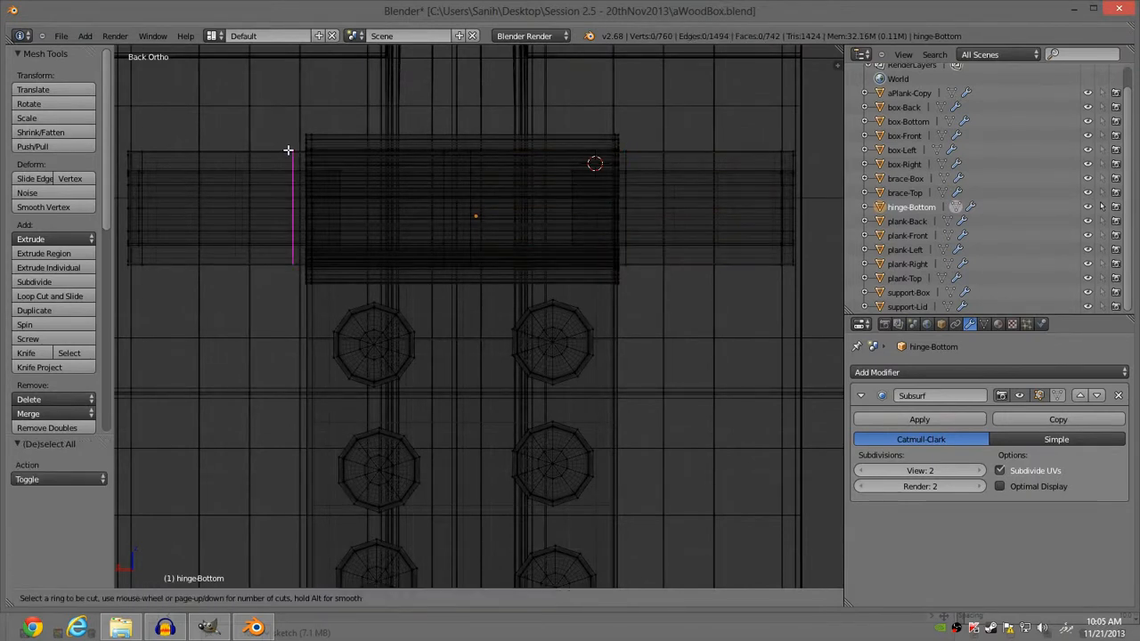
pyautogui.click(288, 151)
pyautogui.click(293, 150)
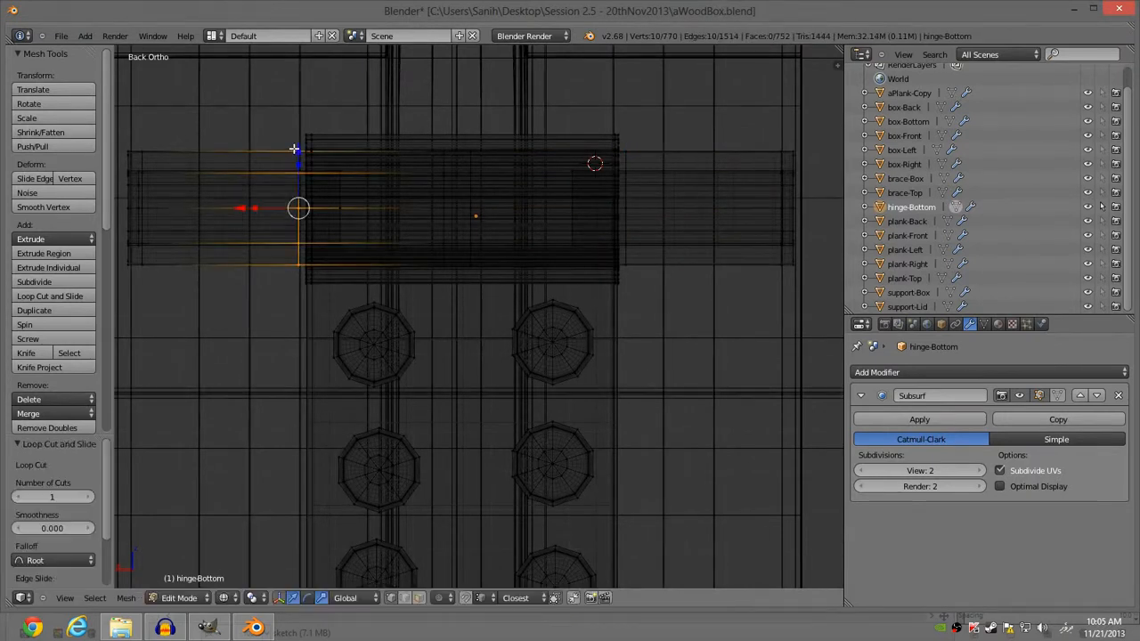
pyautogui.press('a')
# Step: Move the new loop on the tube's right end 0.004 along X towards the barrel, and save the file
pyautogui.keyDown('alt'); pyautogui.rightClick(626, 168); pyautogui.keyUp('alt')
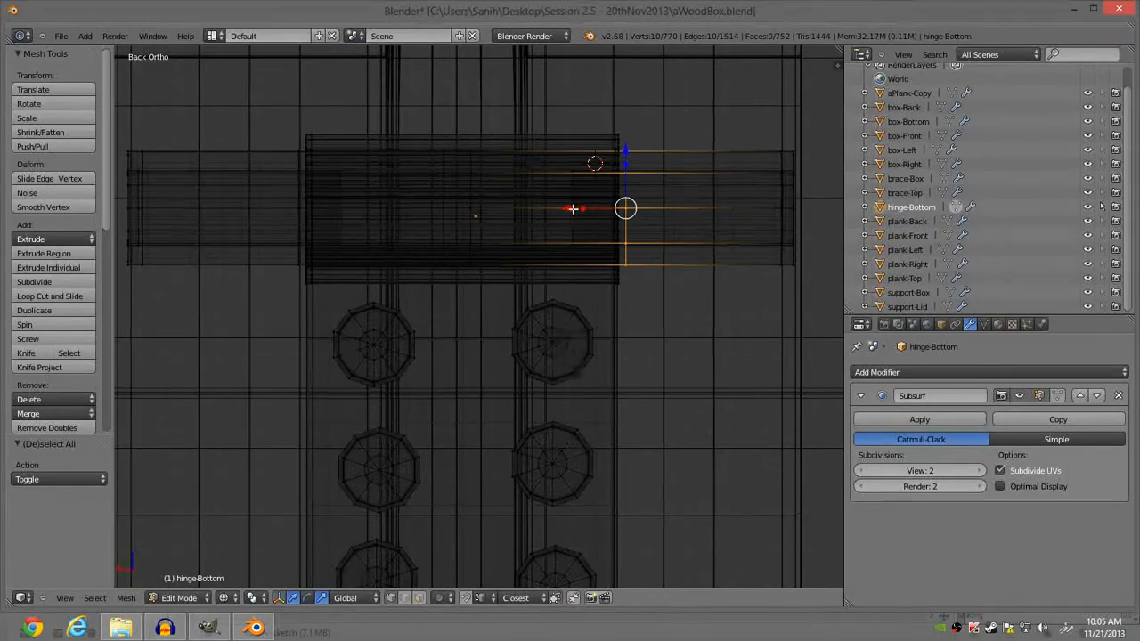
pyautogui.moveTo(572, 209); pyautogui.dragTo(567, 207)
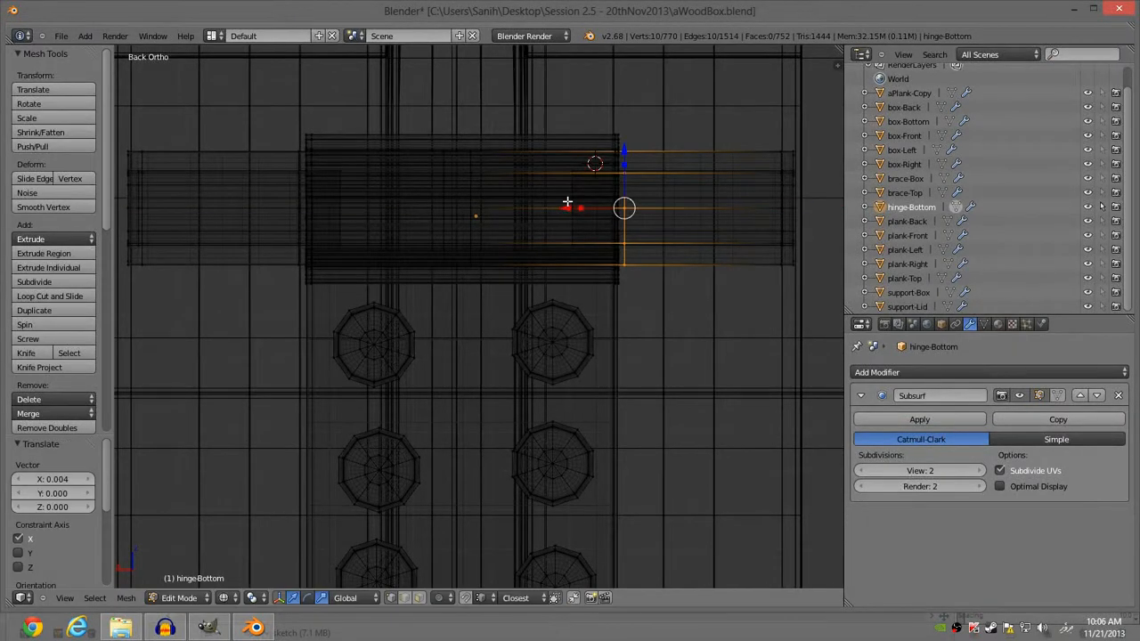
pyautogui.hotkey('ctrl', 's')
pyautogui.click(463, 198)
pyautogui.press('a')
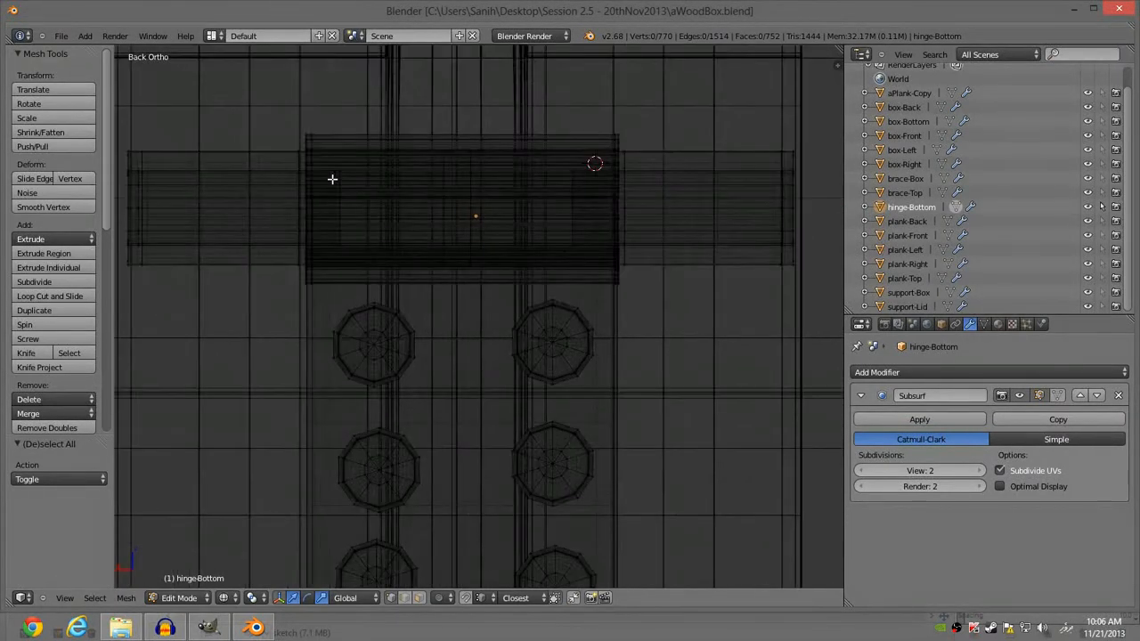
# Step: Add a second loop cut on each protruding tube end, sliding each about 0.71 towards the barrel
pyautogui.hotkey('ctrl', 'r')
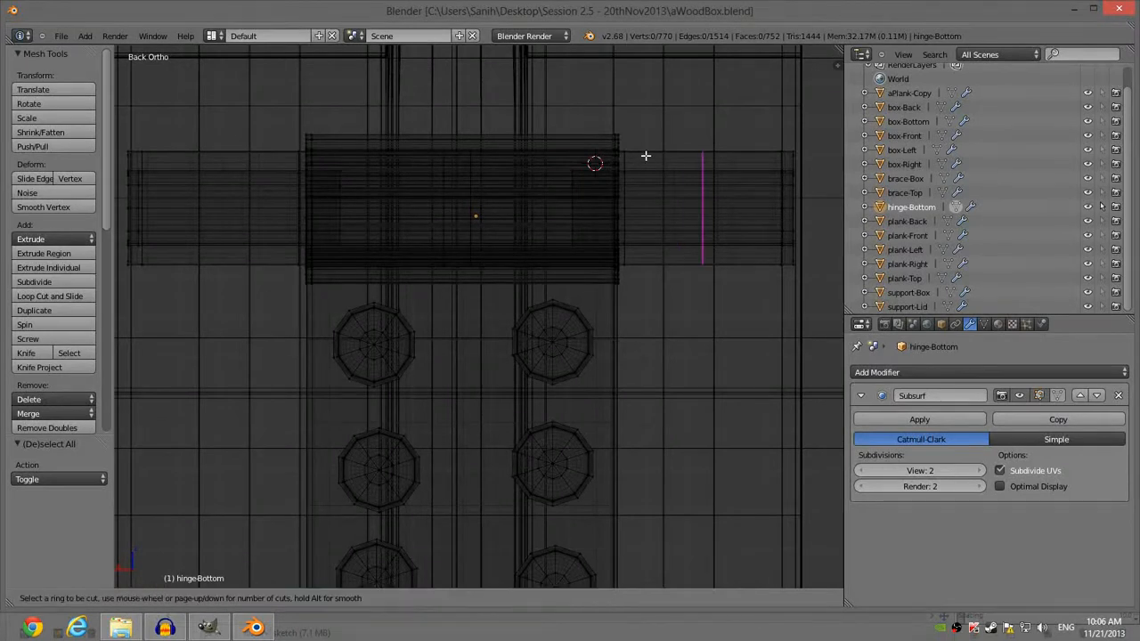
pyautogui.click(695, 156)
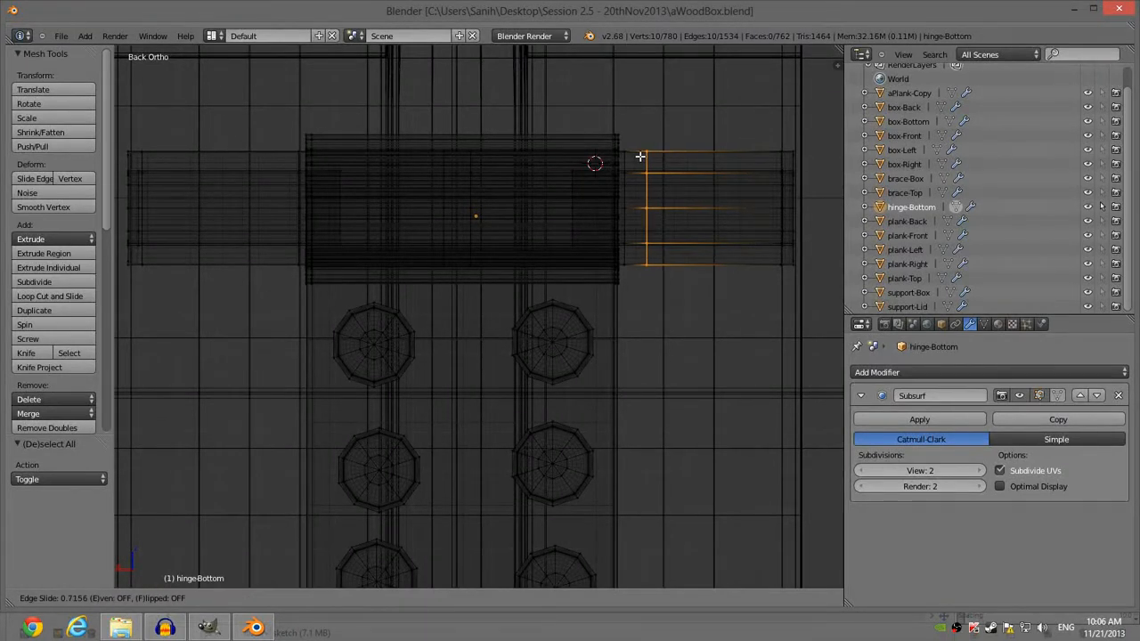
pyautogui.click(640, 156)
pyautogui.press('a')
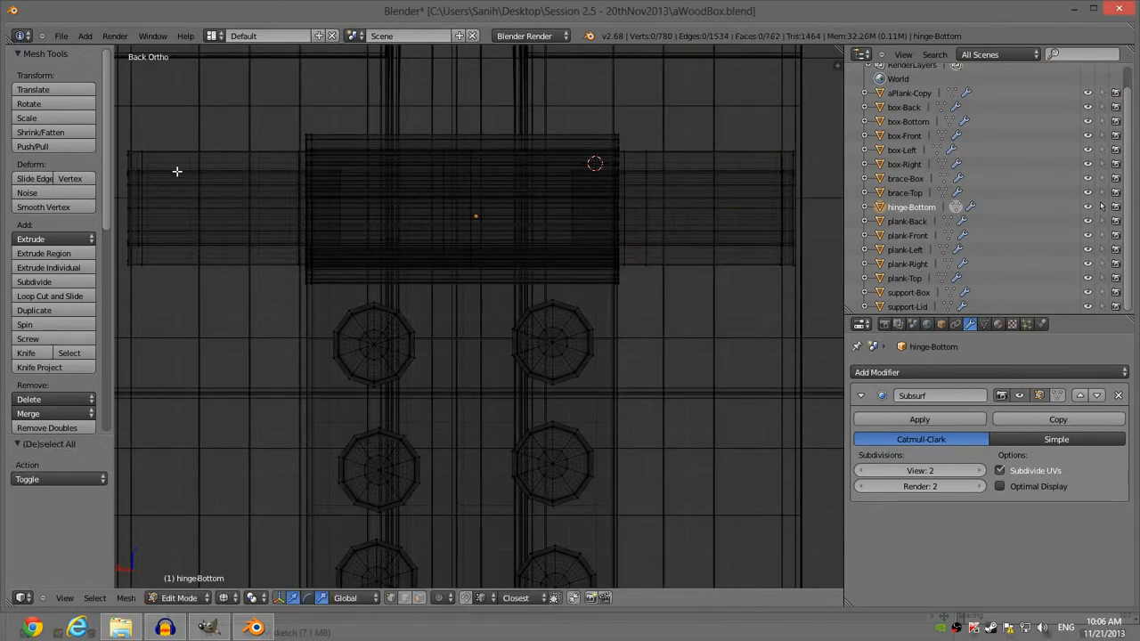
pyautogui.hotkey('ctrl', 'r')
pyautogui.click(236, 158)
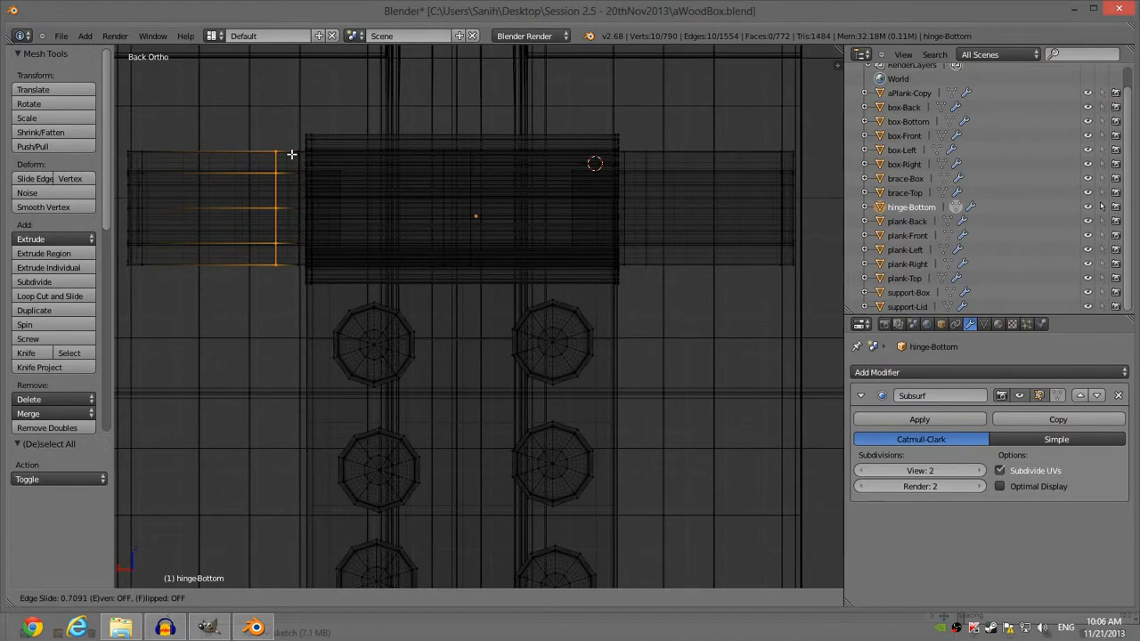
pyautogui.click(290, 154)
pyautogui.press('a')
pyautogui.hotkey('ctrl', 'r')
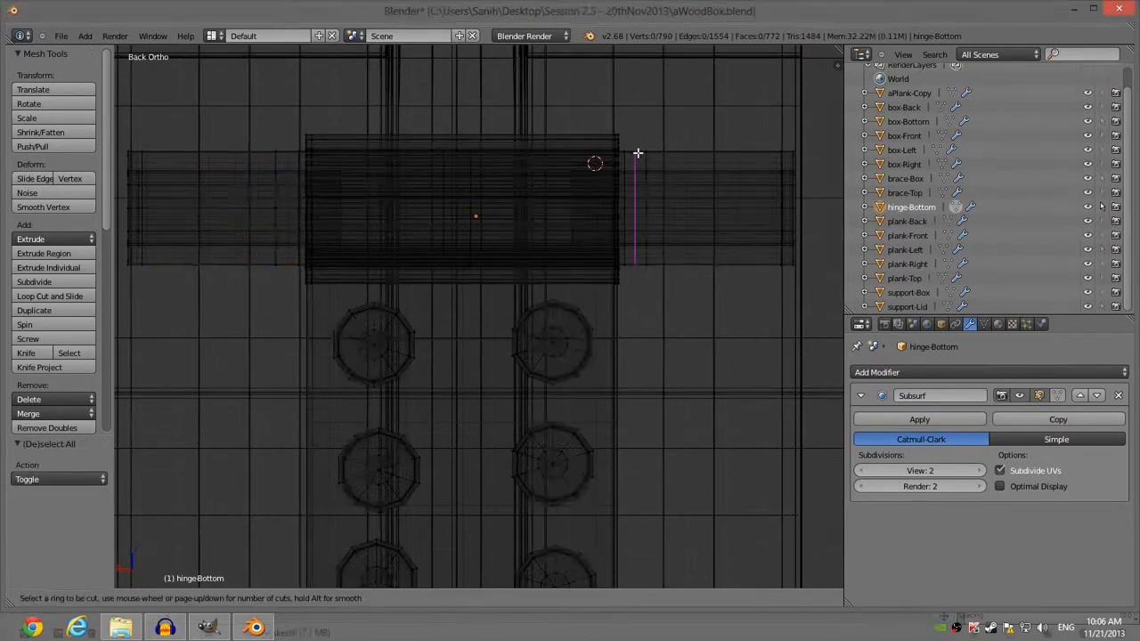
pyautogui.press('Escape')
pyautogui.scroll(1, 514, 149)
pyautogui.keyDown('shift'); pyautogui.moveTo(509, 144); pyautogui.dragTo(507, 178, button='middle'); pyautogui.keyUp('shift')
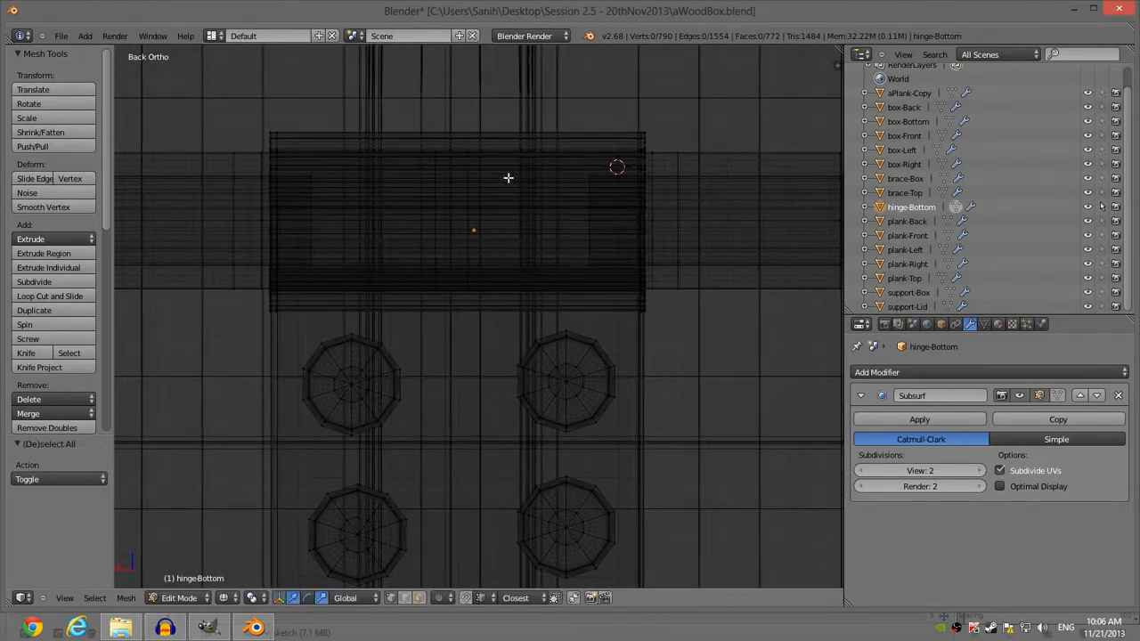
# Step: Add two loop cuts between the existing loops on the tube's right end and spread them by scaling 2.066 along X
pyautogui.hotkey('ctrl', 'r')
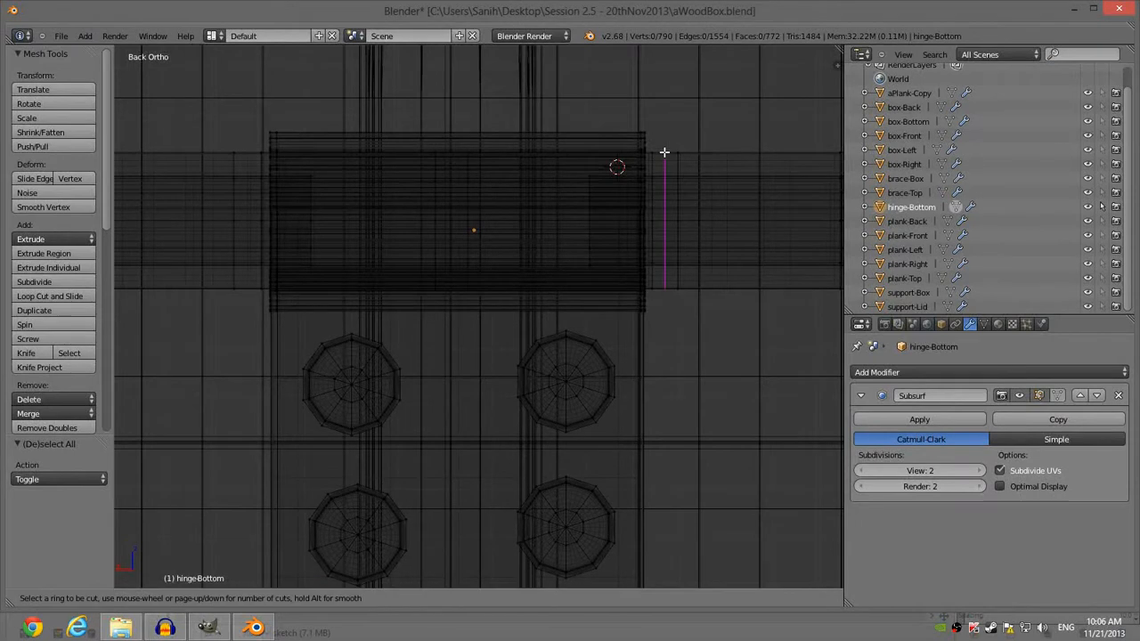
pyautogui.scroll(1, 664, 152)
pyautogui.click(664, 154)
pyautogui.rightClick(664, 154)
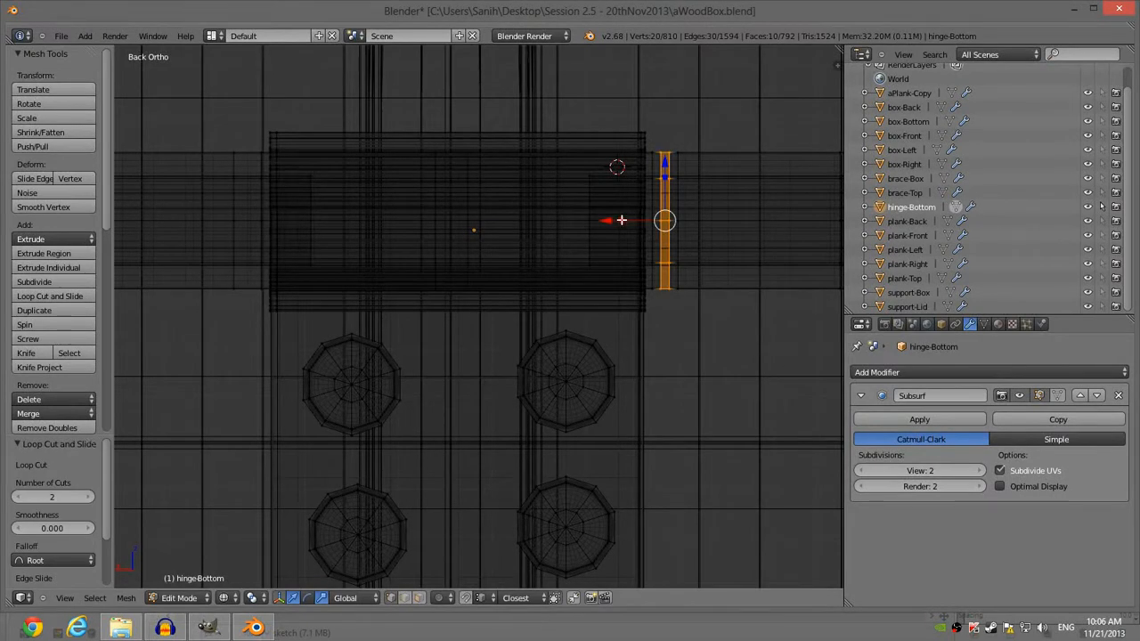
pyautogui.press('s')
pyautogui.press('x')
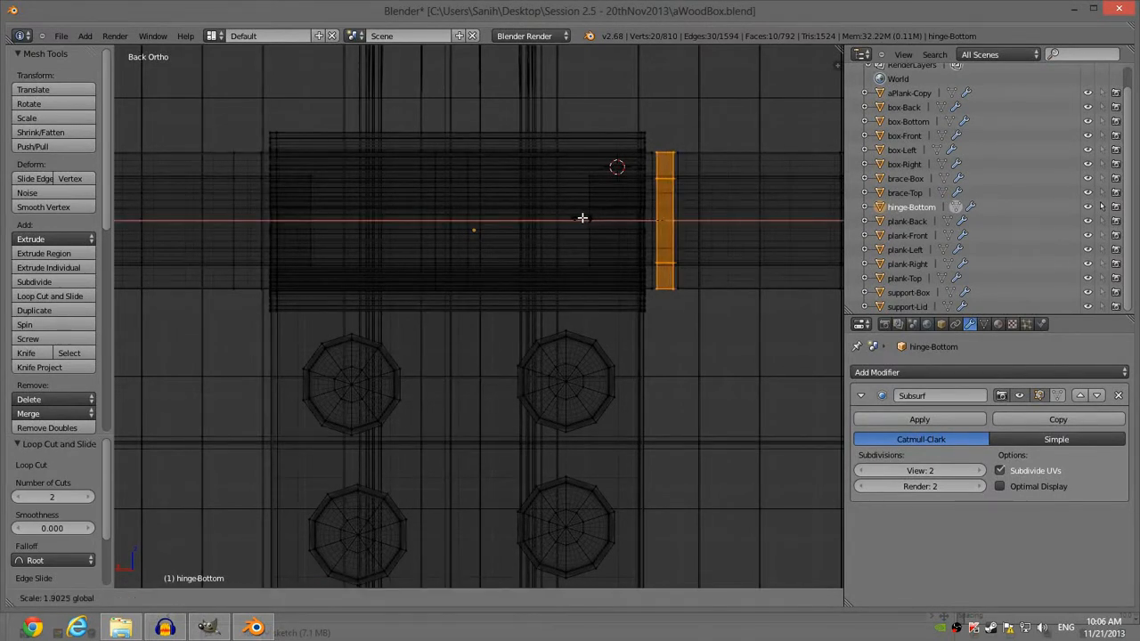
pyautogui.click(577, 219)
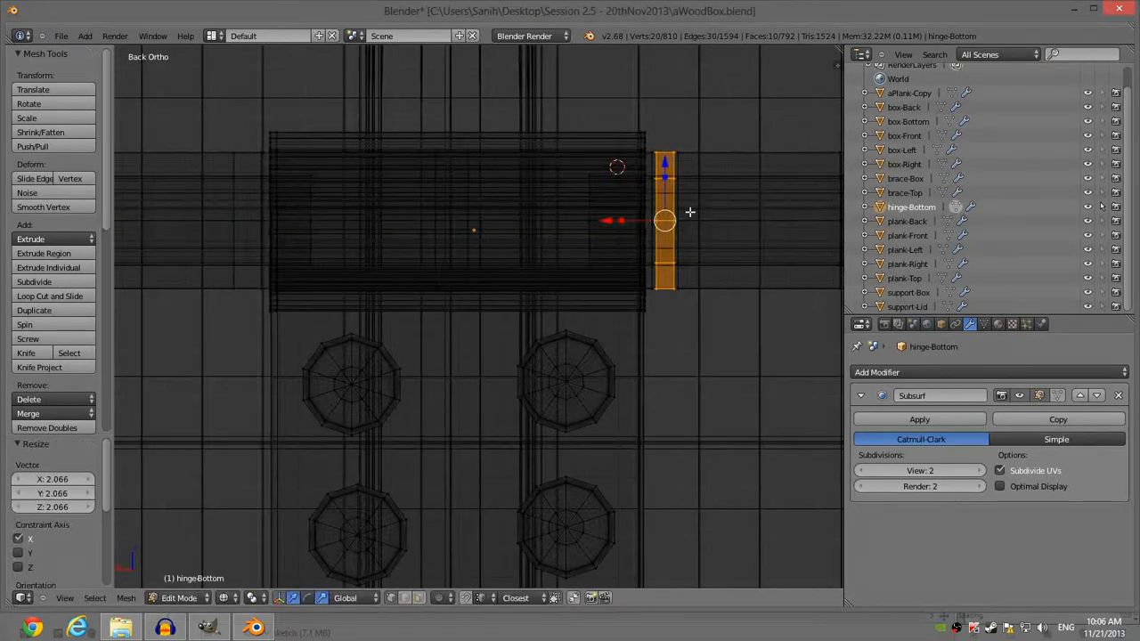
pyautogui.press('a')
# Step: Add two loop cuts between the existing loops on the tube's left end and spread them by scaling 2.139 along X
pyautogui.hotkey('ctrl', 'r')
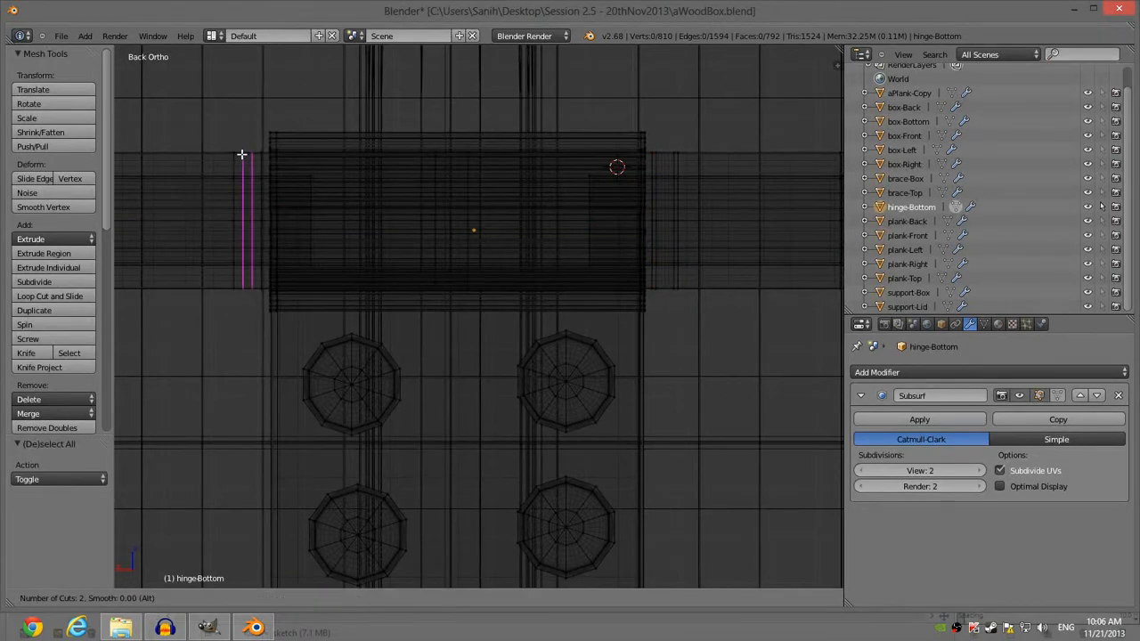
pyautogui.click(242, 155)
pyautogui.click(242, 155)
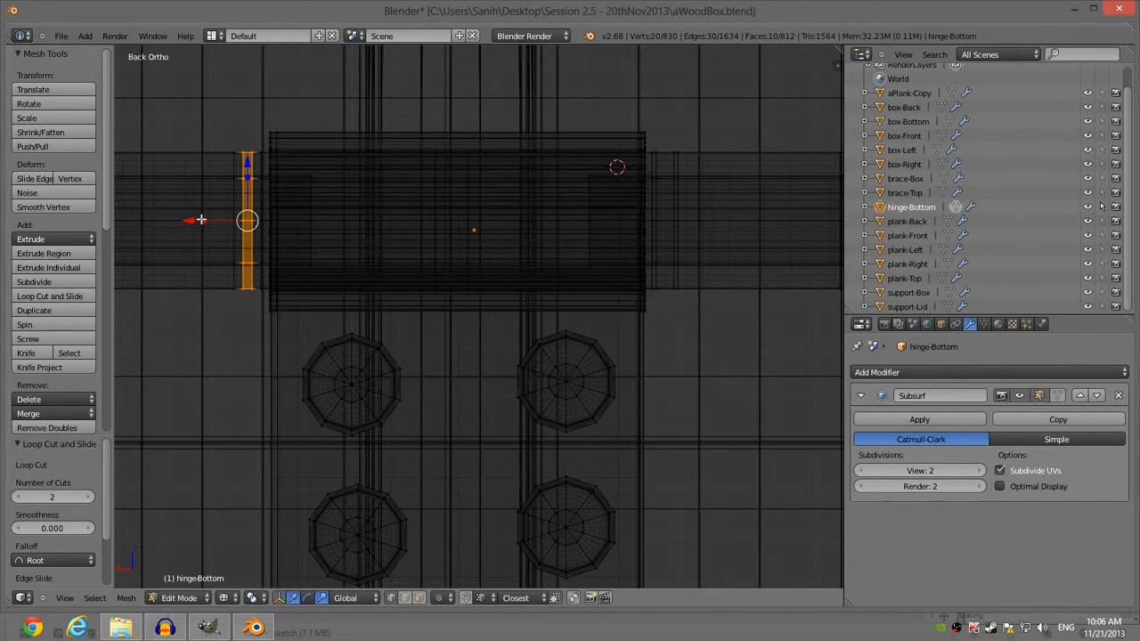
pyautogui.press('s')
pyautogui.press('x')
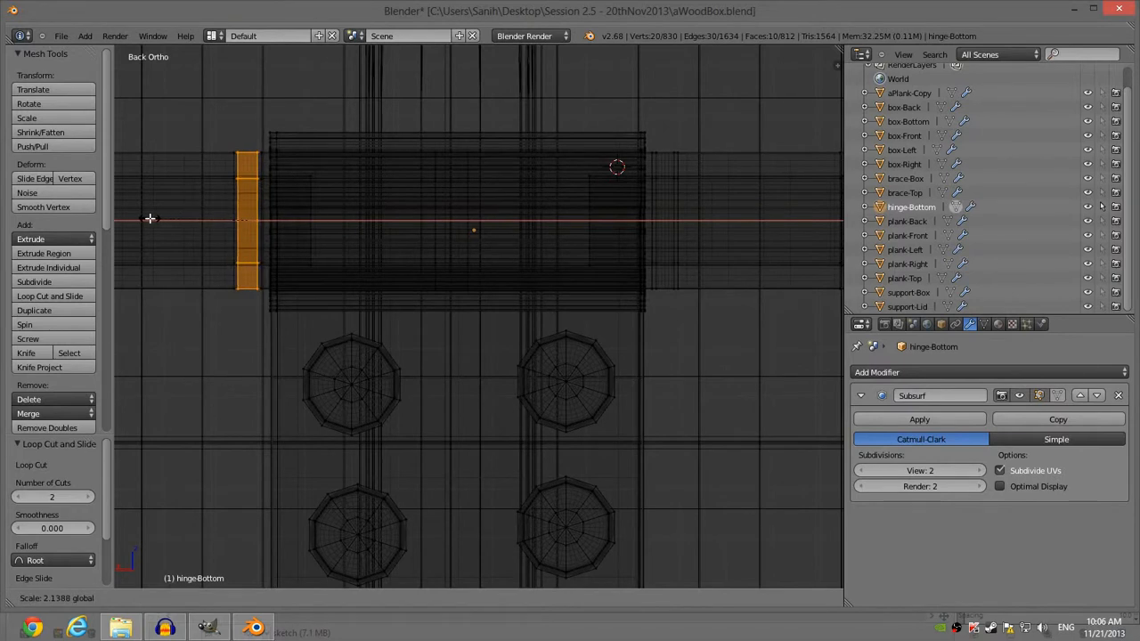
pyautogui.click(149, 218)
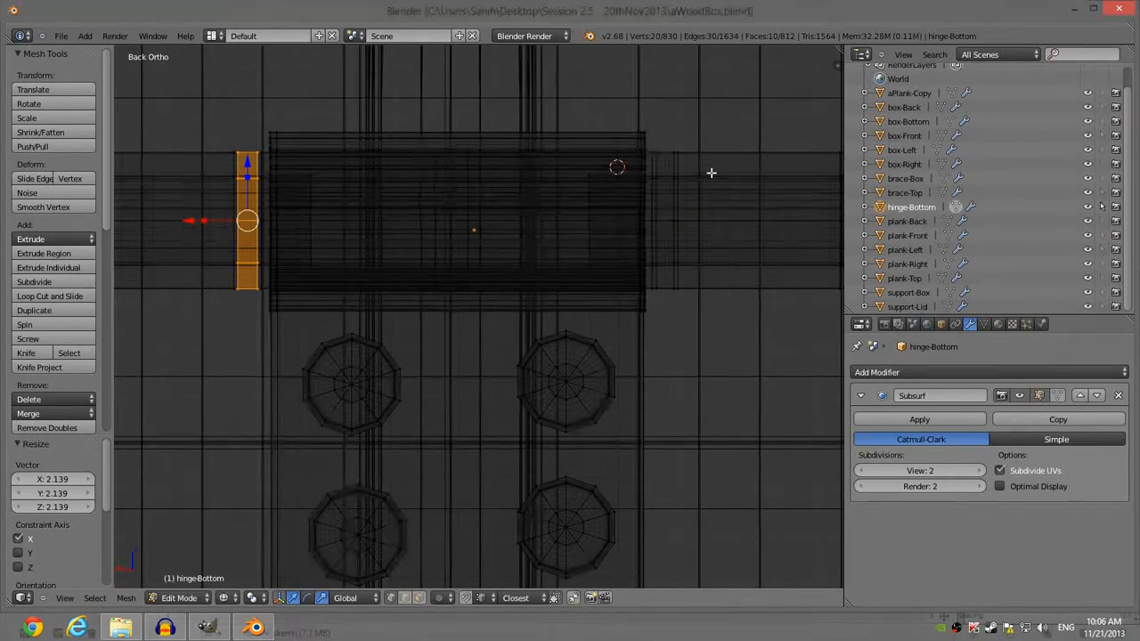
# Step: Select the two new edge loops on the tube's left end and show the barrel in solid shading from a turned view
pyautogui.keyDown('shift'); pyautogui.rightClick(657, 162); pyautogui.keyUp('shift')
pyautogui.press('a')
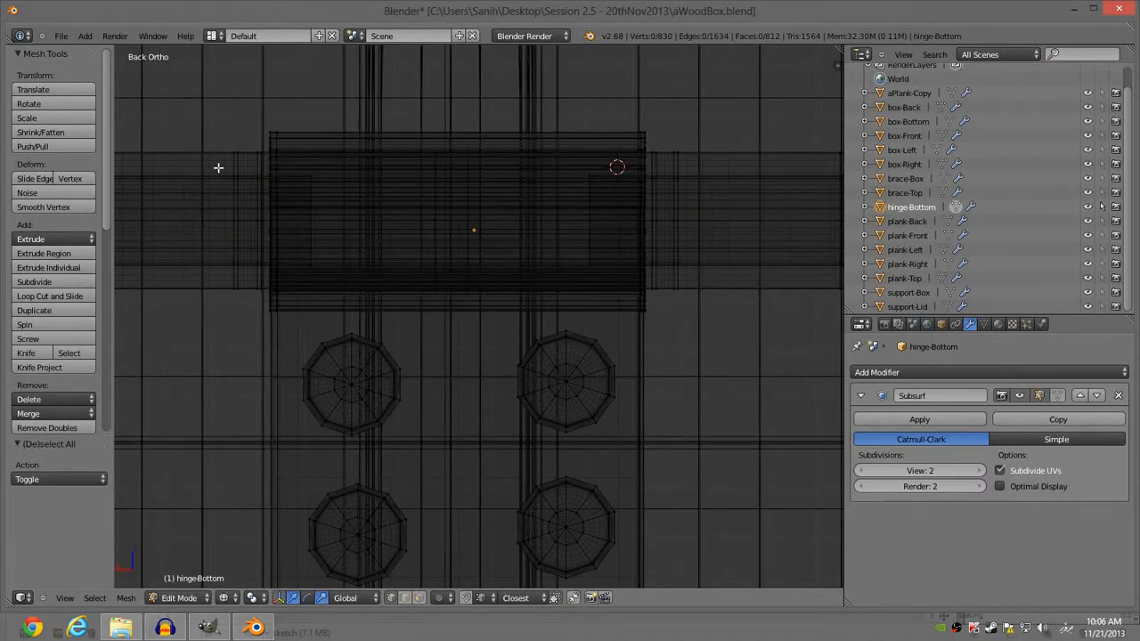
pyautogui.keyDown('alt'); pyautogui.rightClick(235, 170); pyautogui.keyUp('alt')
pyautogui.press('a')
pyautogui.keyDown('alt'); pyautogui.rightClick(238, 165); pyautogui.keyUp('alt')
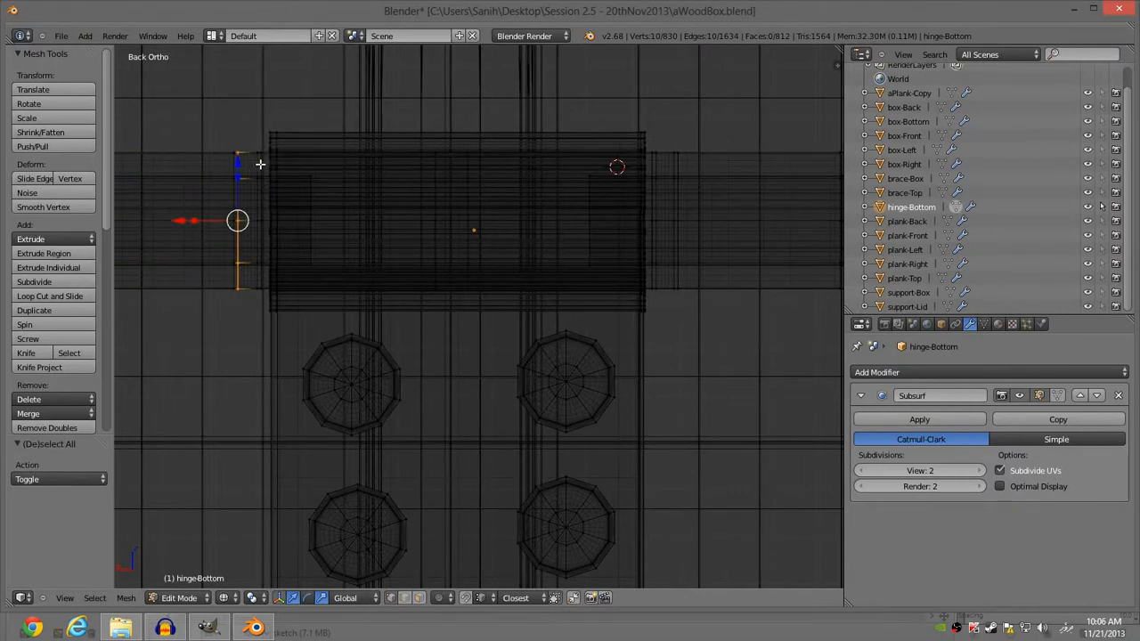
pyautogui.keyDown('alt'); pyautogui.keyDown('shift'); pyautogui.rightClick(258, 163); pyautogui.keyUp('shift'); pyautogui.keyUp('alt')
pyautogui.keyDown('shift'); pyautogui.moveTo(278, 163); pyautogui.dragTo(379, 178, button='middle'); pyautogui.keyUp('shift')
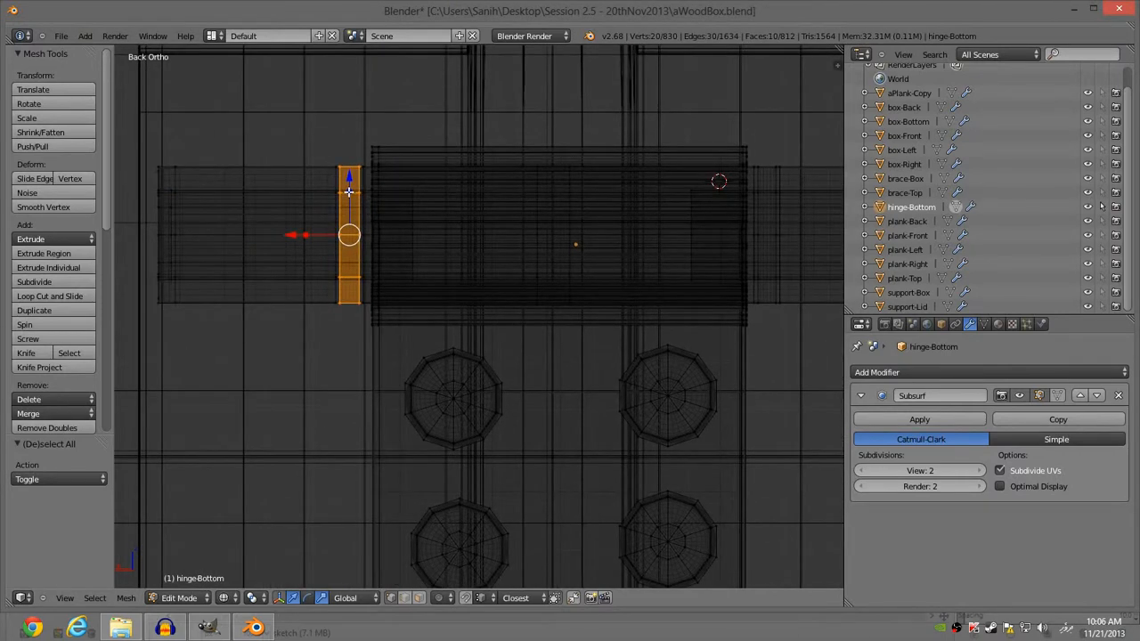
pyautogui.press('s')
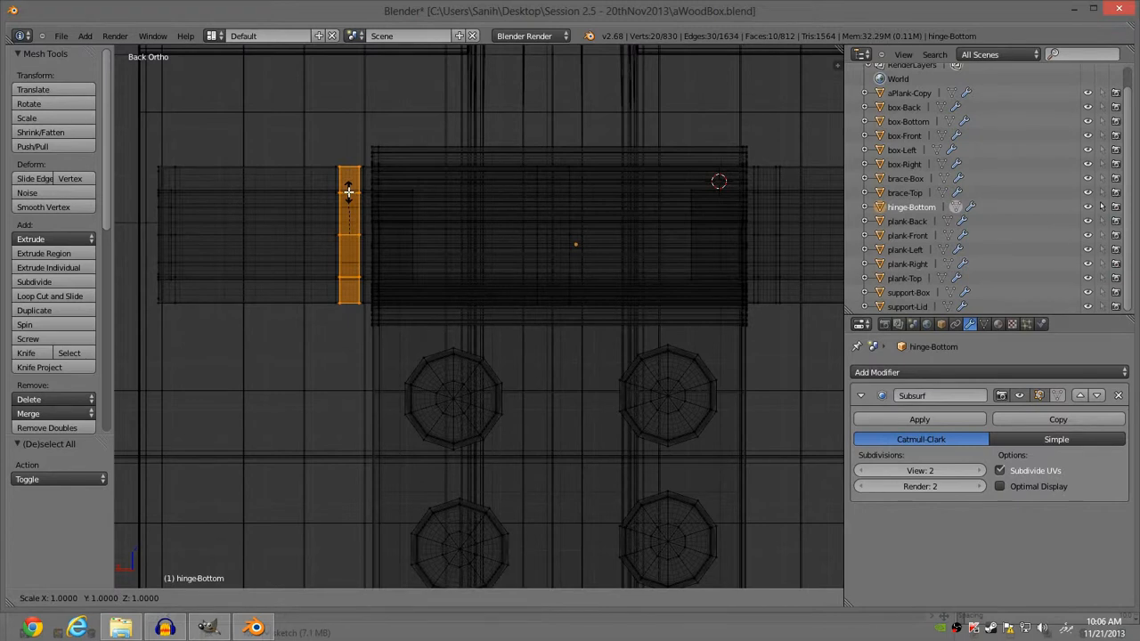
pyautogui.press('z')
pyautogui.rightClick(350, 181)
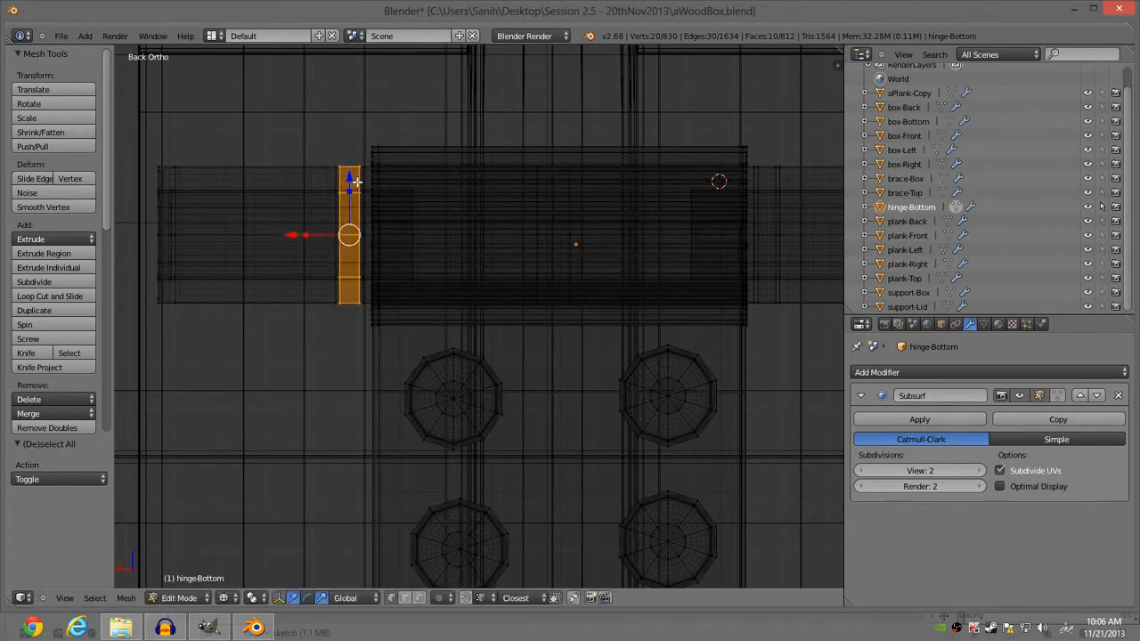
pyautogui.moveTo(445, 181); pyautogui.dragTo(488, 193, button='middle')
pyautogui.press('z')
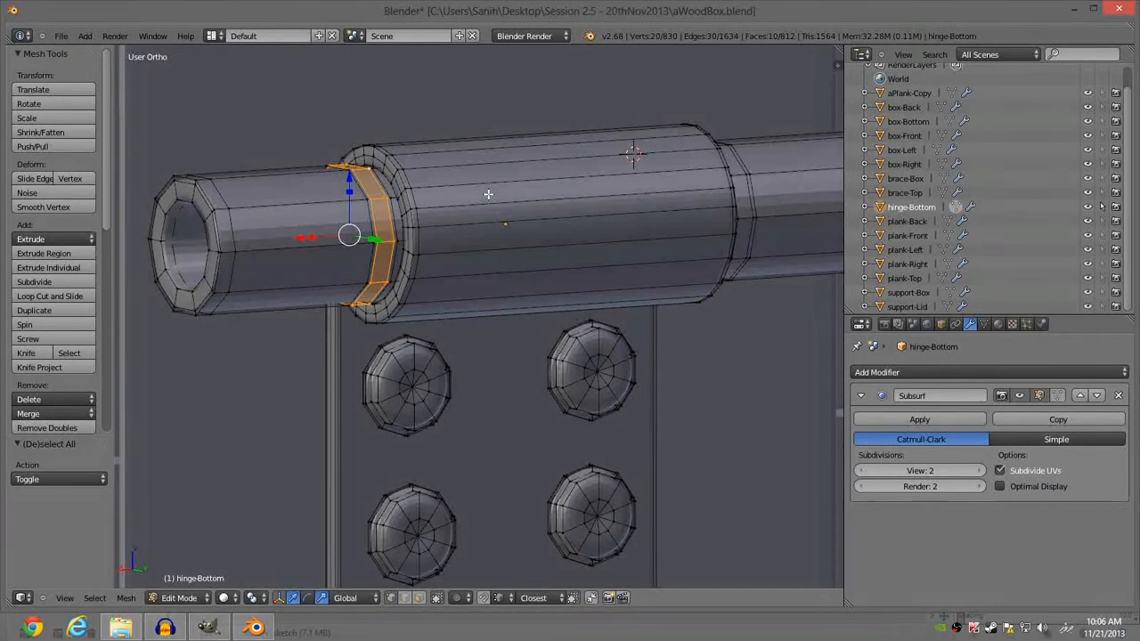
pyautogui.press('s')
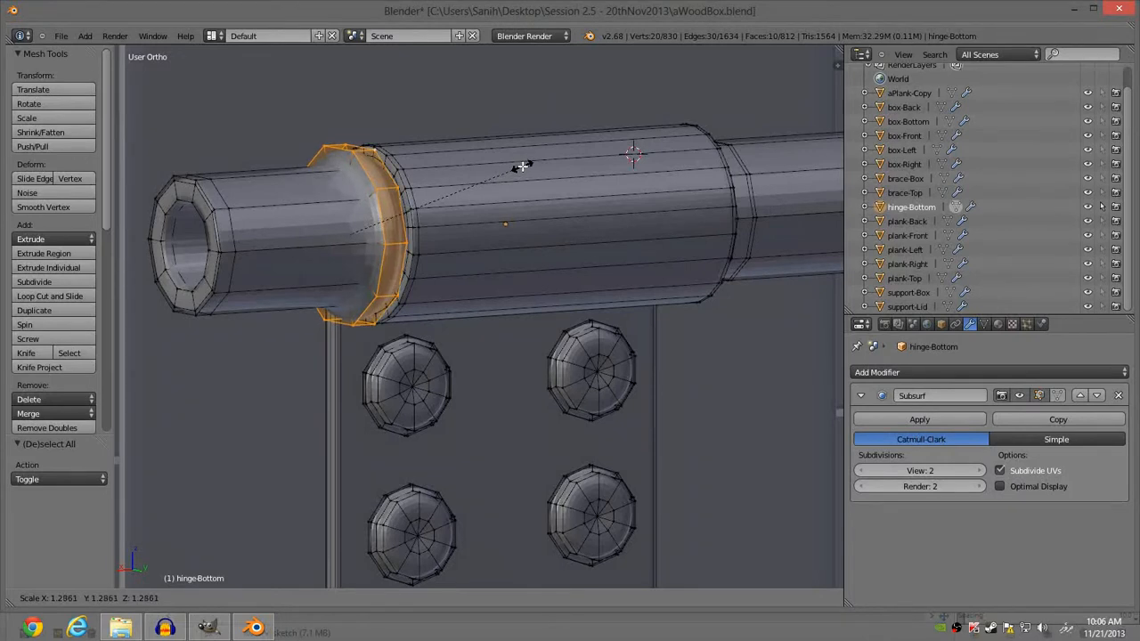
pyautogui.rightClick(522, 166)
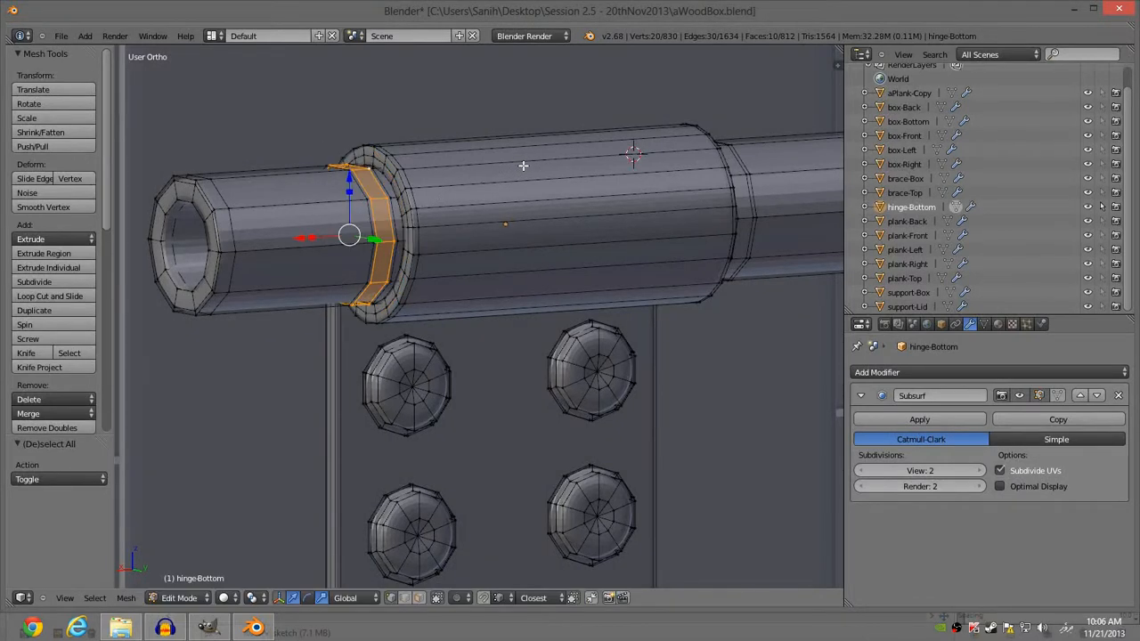
pyautogui.keyDown('alt'); pyautogui.keyDown('shift'); pyautogui.rightClick(749, 167); pyautogui.keyUp('shift'); pyautogui.keyUp('alt')
pyautogui.moveTo(749, 166); pyautogui.dragTo(706, 172, button='middle')
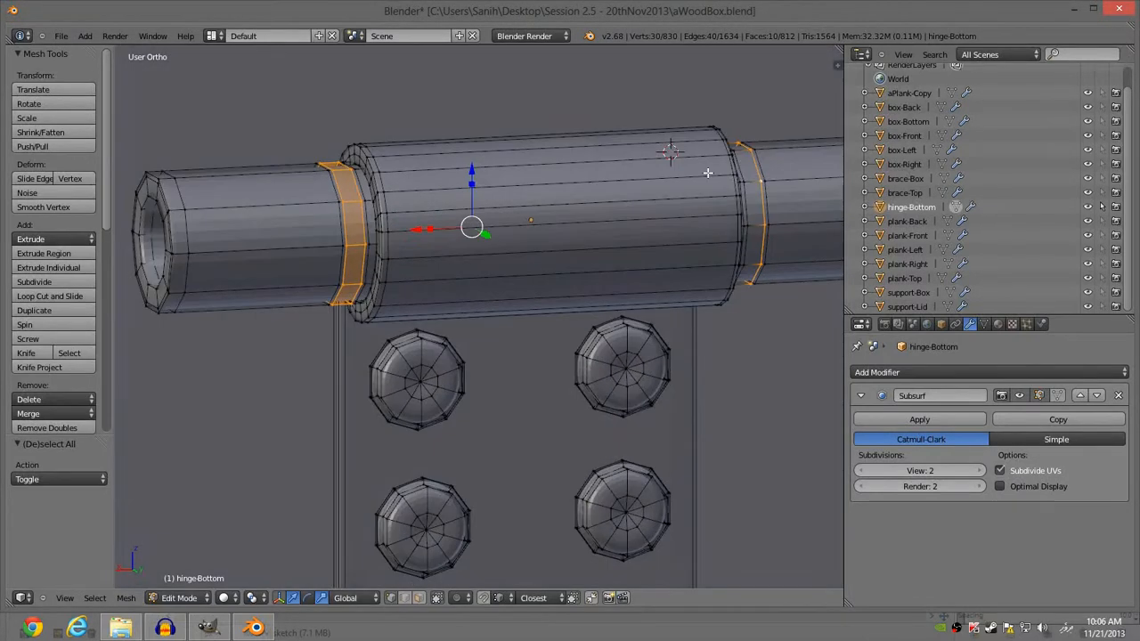
pyautogui.keyDown('alt'); pyautogui.keyDown('shift'); pyautogui.rightClick(737, 167); pyautogui.keyUp('shift'); pyautogui.keyUp('alt')
pyautogui.press('s')
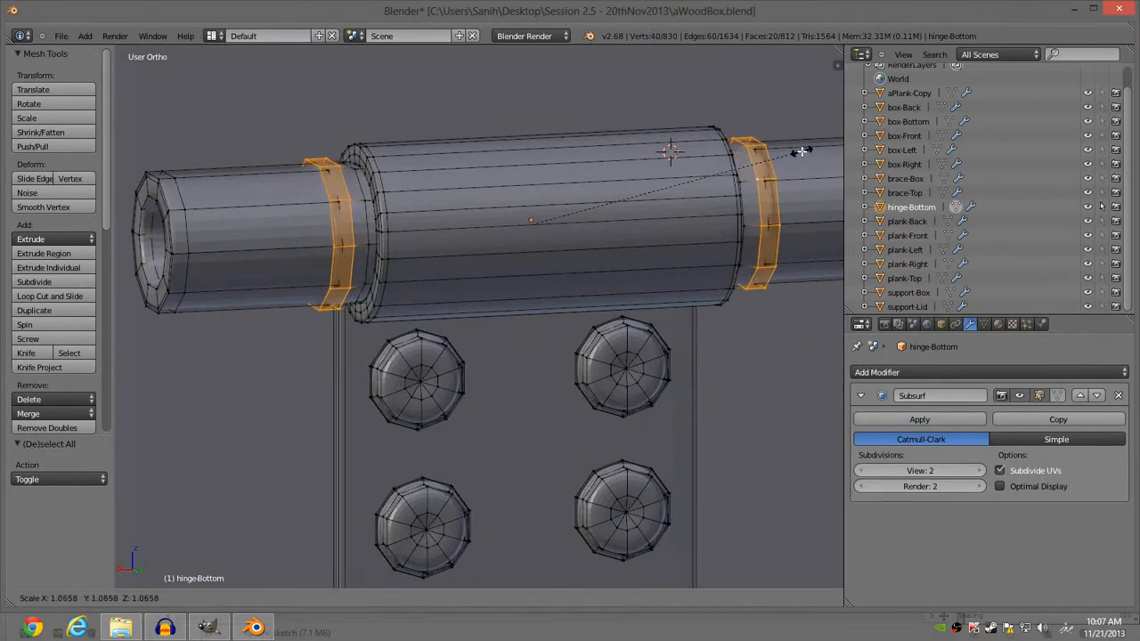
pyautogui.rightClick(769, 158)
pyautogui.press('a')
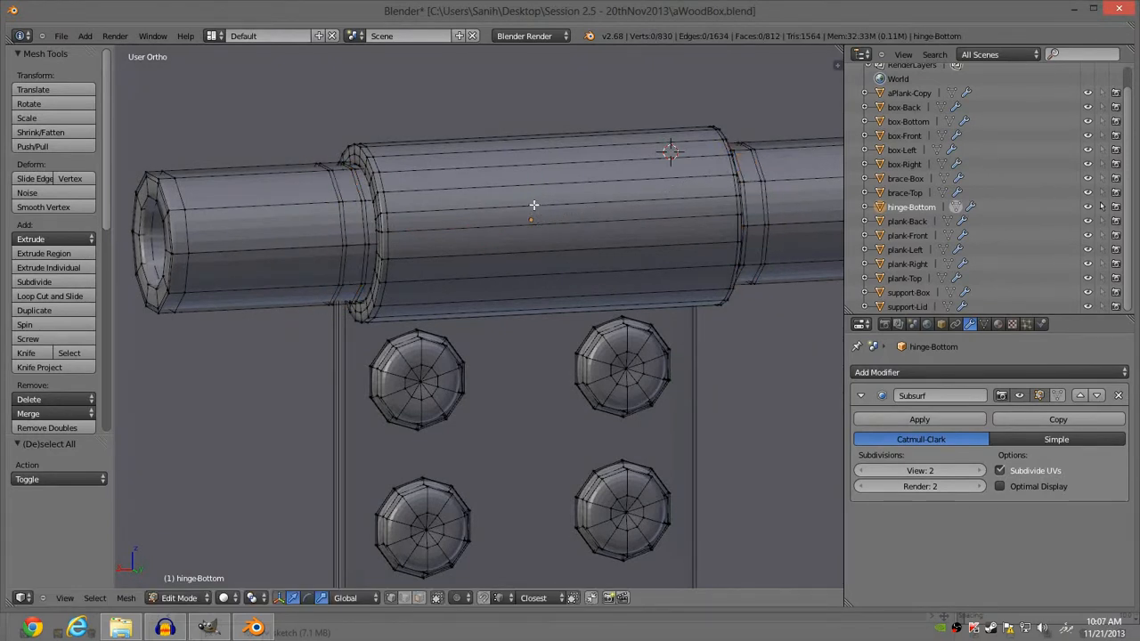
# Step: Select only the two new edge loops on the tube's left end, with the barrel turned to show its open end
pyautogui.keyDown('alt'); pyautogui.rightClick(353, 186); pyautogui.keyUp('alt')
pyautogui.keyDown('alt'); pyautogui.keyDown('shift'); pyautogui.rightClick(339, 185); pyautogui.keyUp('shift'); pyautogui.keyUp('alt')
pyautogui.moveTo(411, 177); pyautogui.dragTo(487, 195, button='middle')
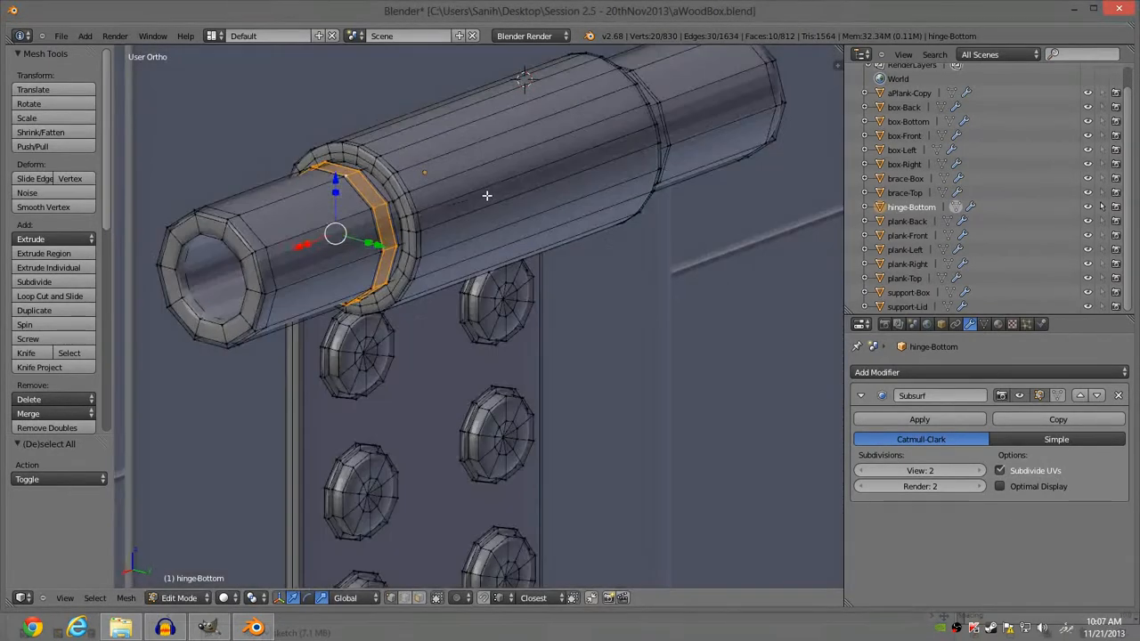
pyautogui.press('s')
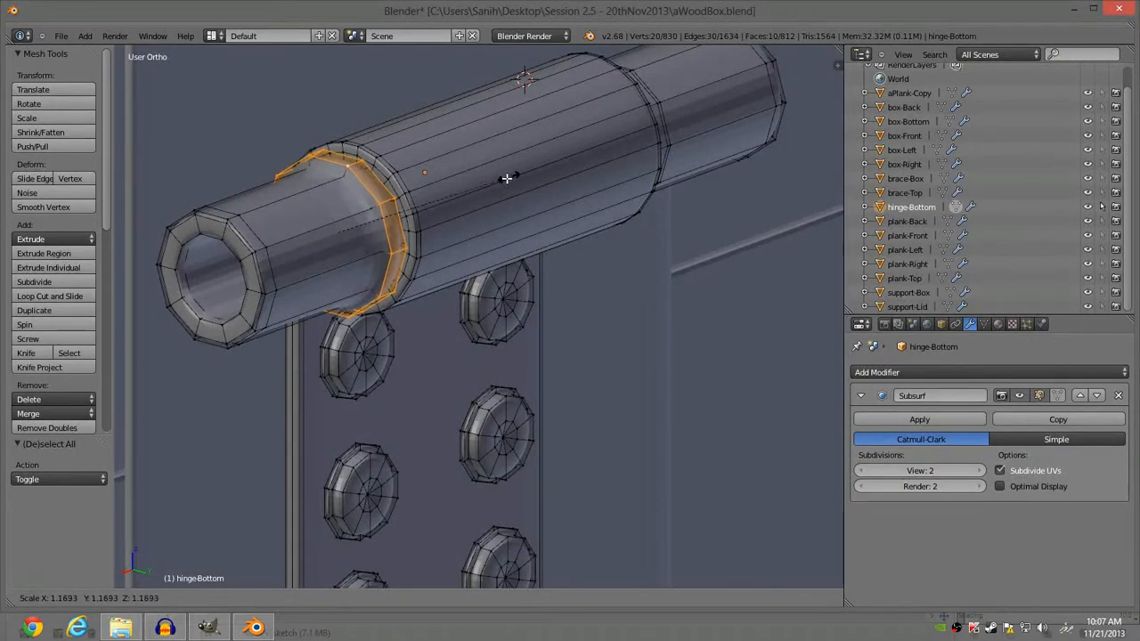
pyautogui.press('Escape')
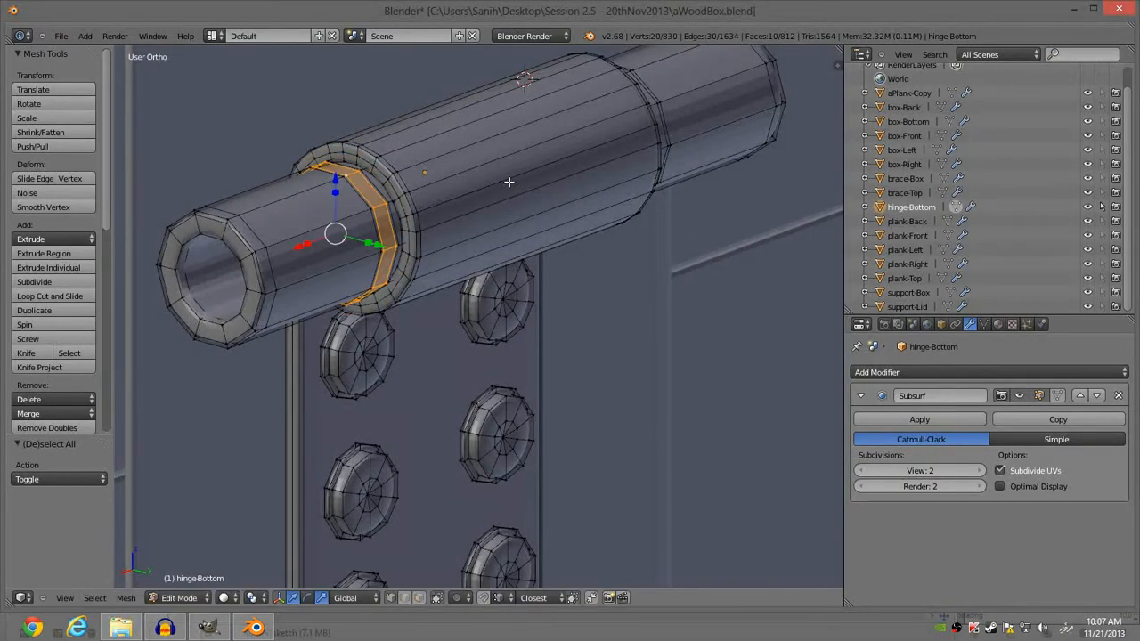
pyautogui.press('s')
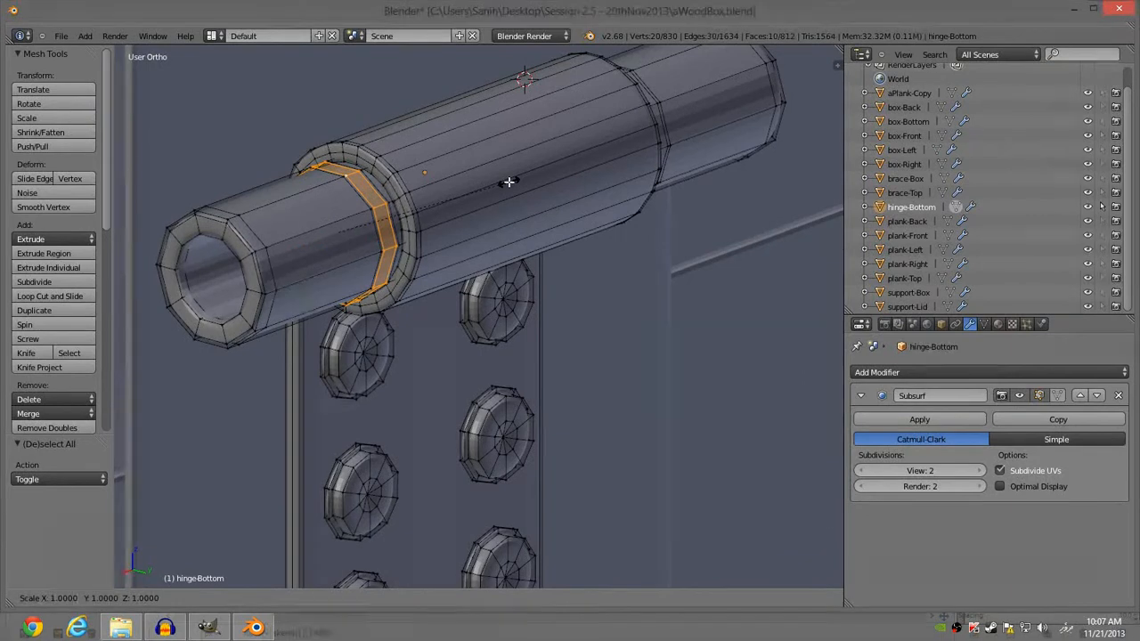
pyautogui.press('Escape')
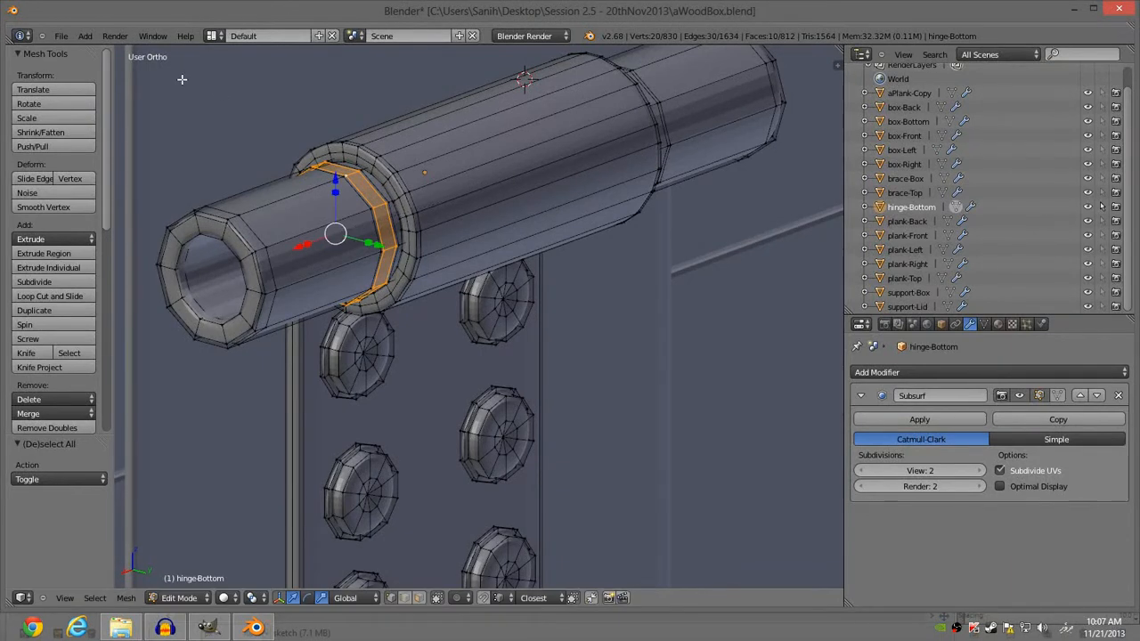
# Step: Find the Screencast Keys add-on in the user preferences by searching for "cast" and enable it
pyautogui.click(61, 35)
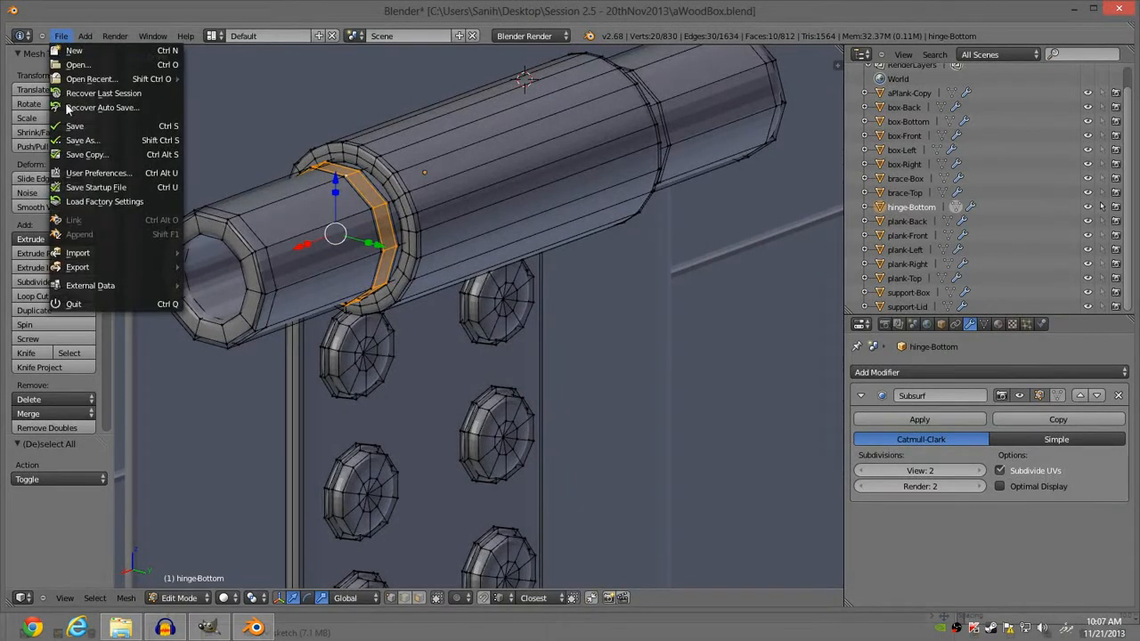
pyautogui.click(97, 175)
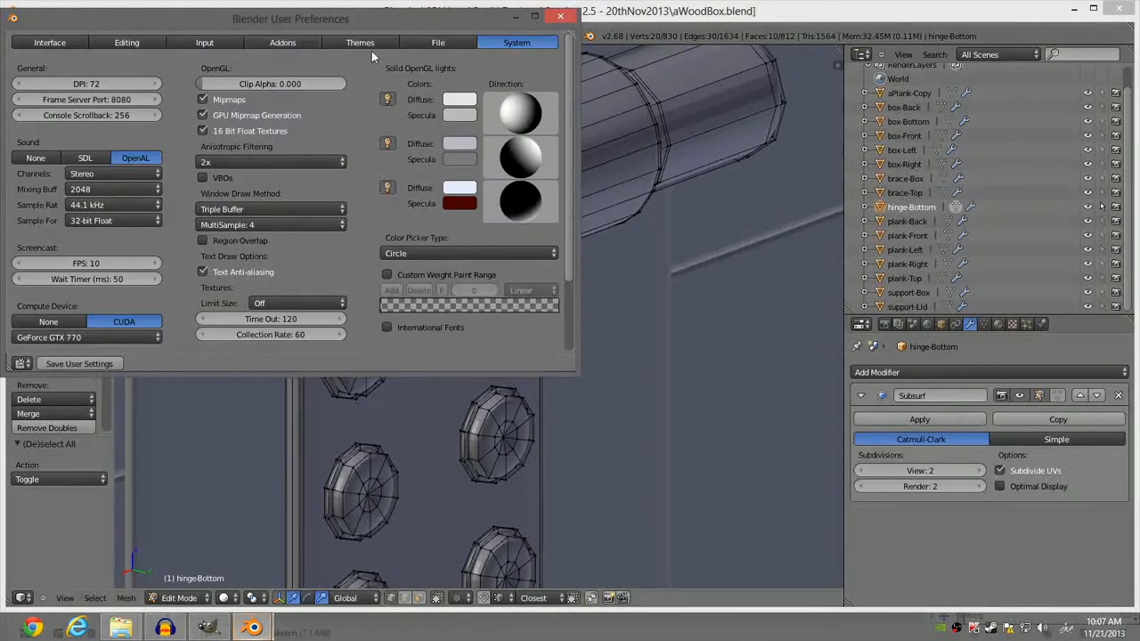
pyautogui.click(311, 43)
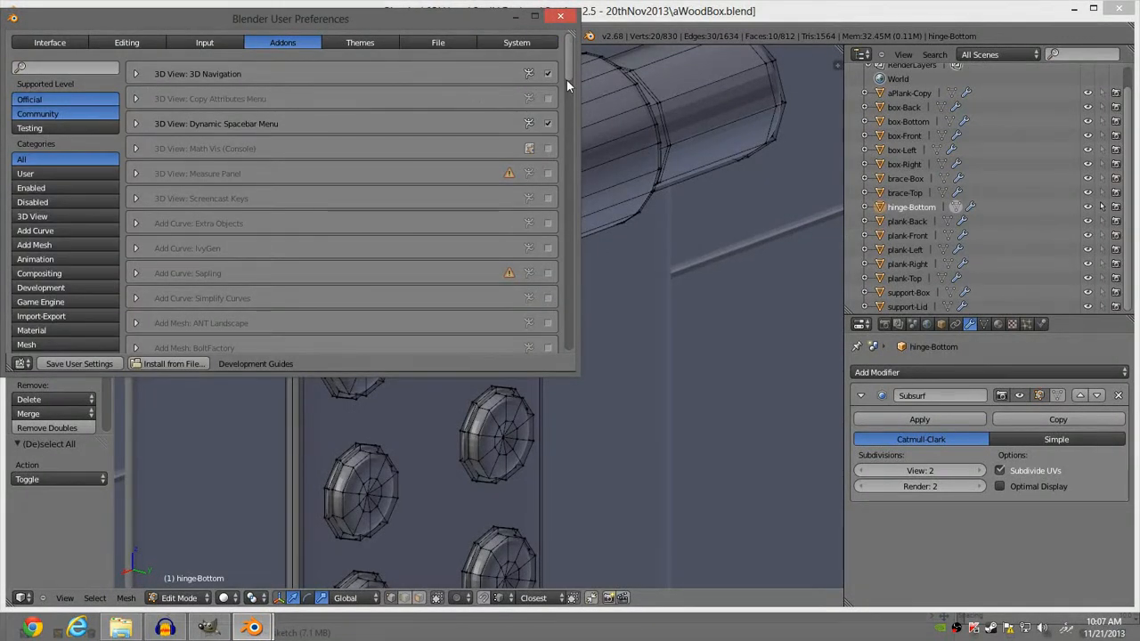
pyautogui.write(';')
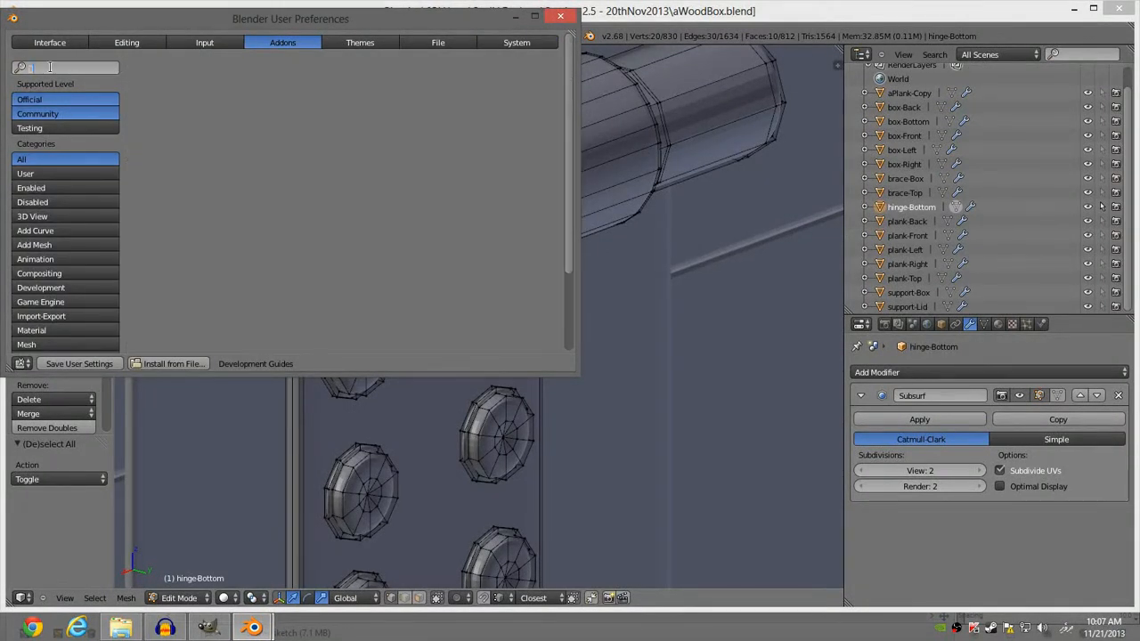
pyautogui.press('BackSpace')
pyautogui.write('cast')
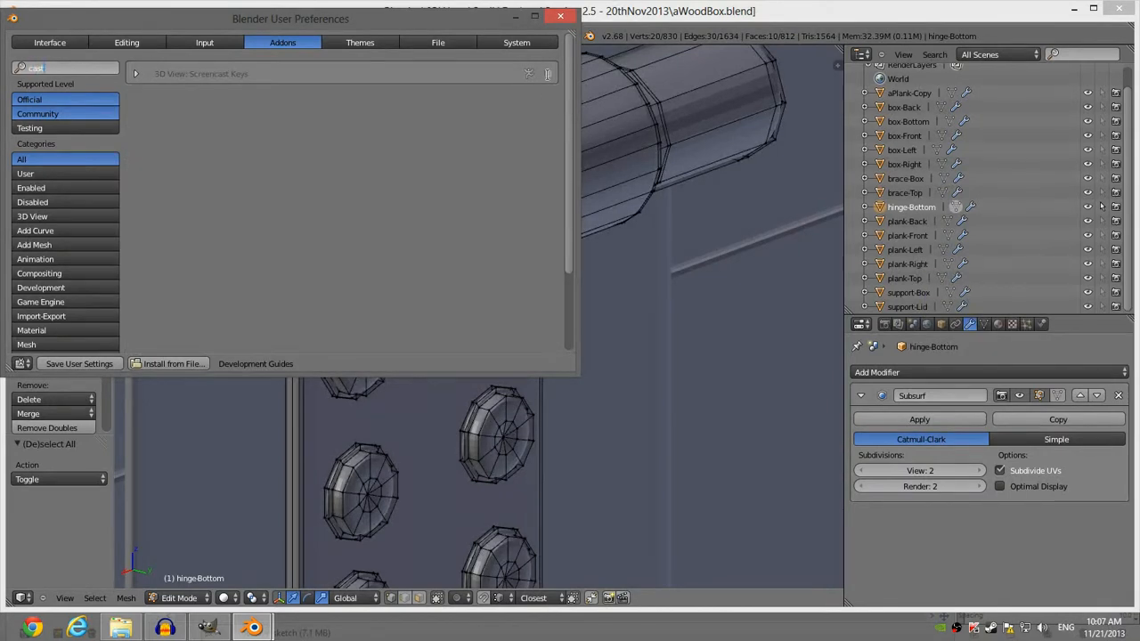
pyautogui.click(561, 16)
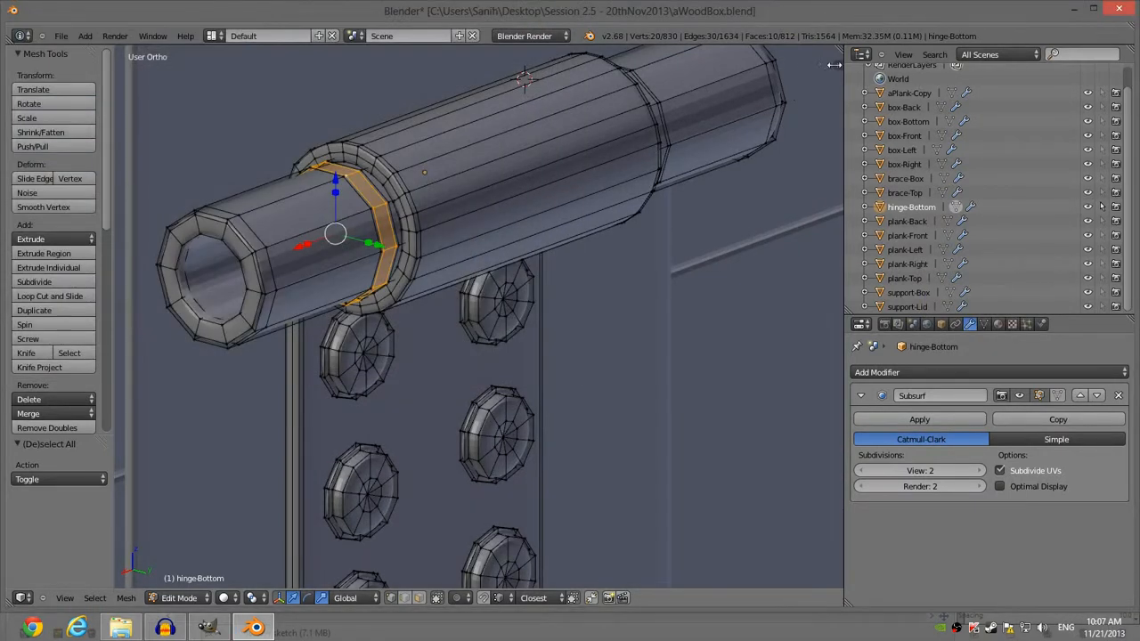
# Step: Start the Screencast Keys display in the 3D view
pyautogui.scroll(-2, 789, 419)
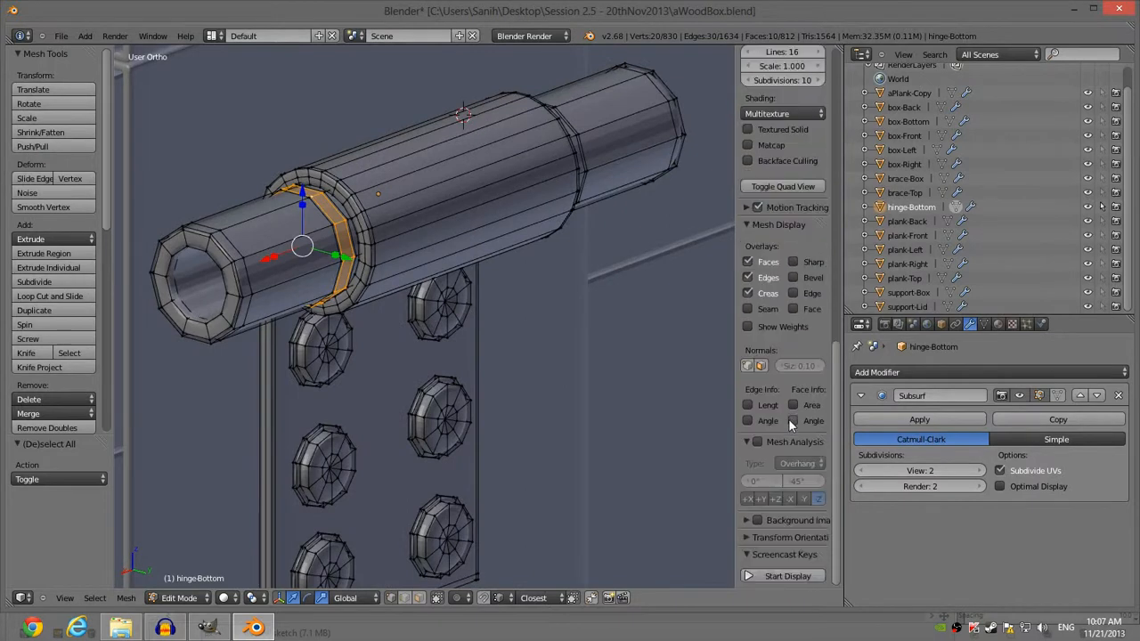
pyautogui.click(763, 577)
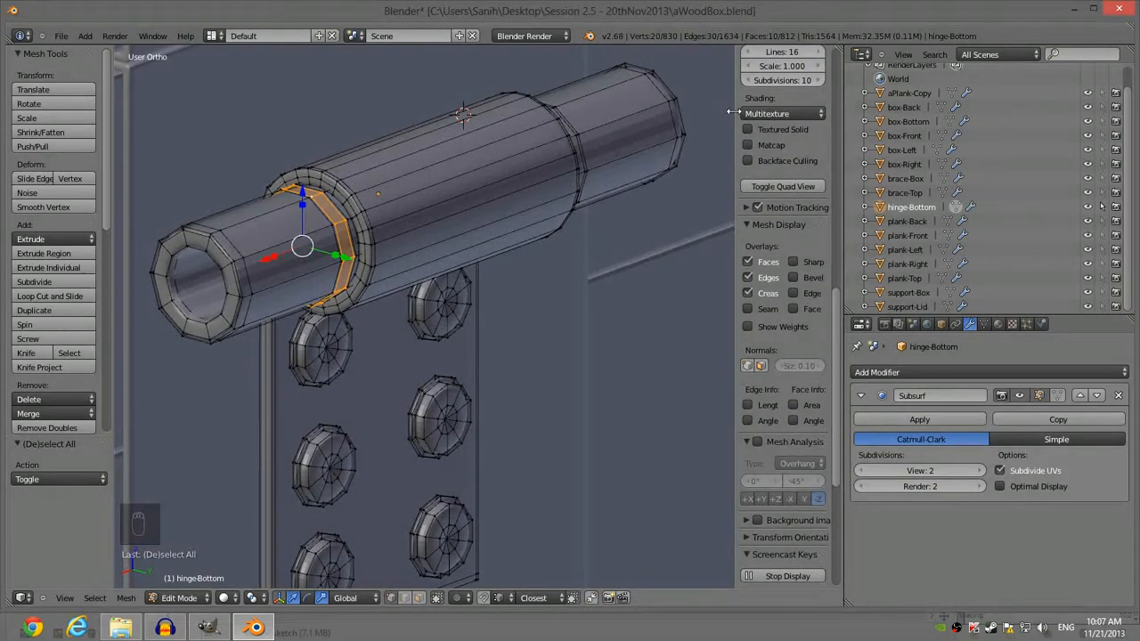
pyautogui.press('n')
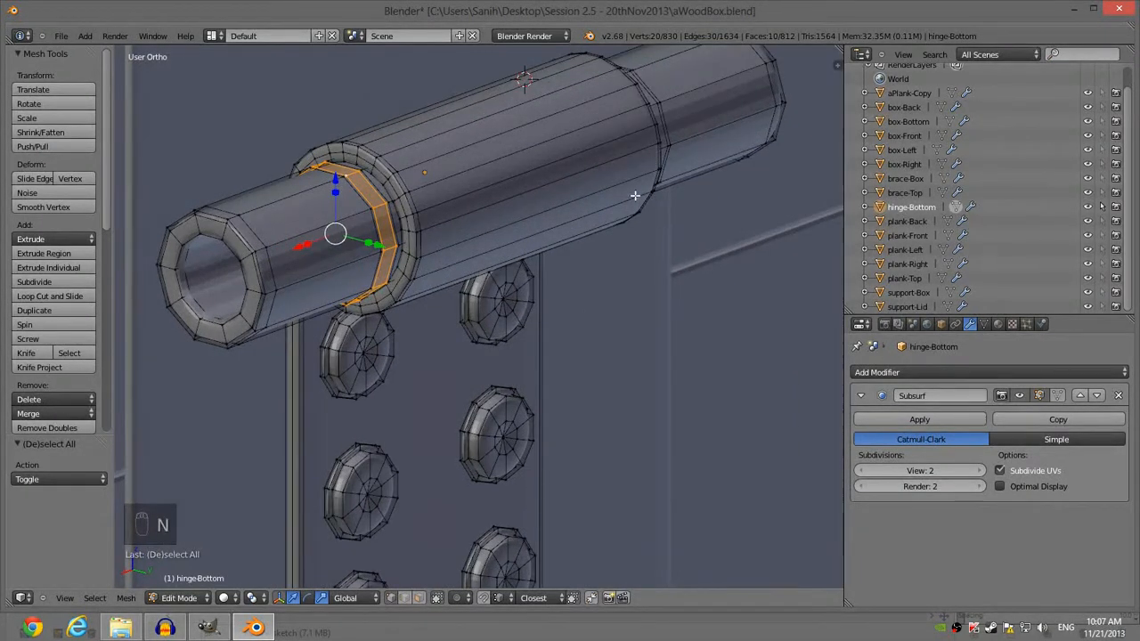
# Step: Scale the two selected edge loops on the left tube end by 1.25 to raise a ring
pyautogui.keyDown('shift'); pyautogui.moveTo(413, 232); pyautogui.dragTo(417, 287, button='middle'); pyautogui.keyUp('shift')
pyautogui.press('s')
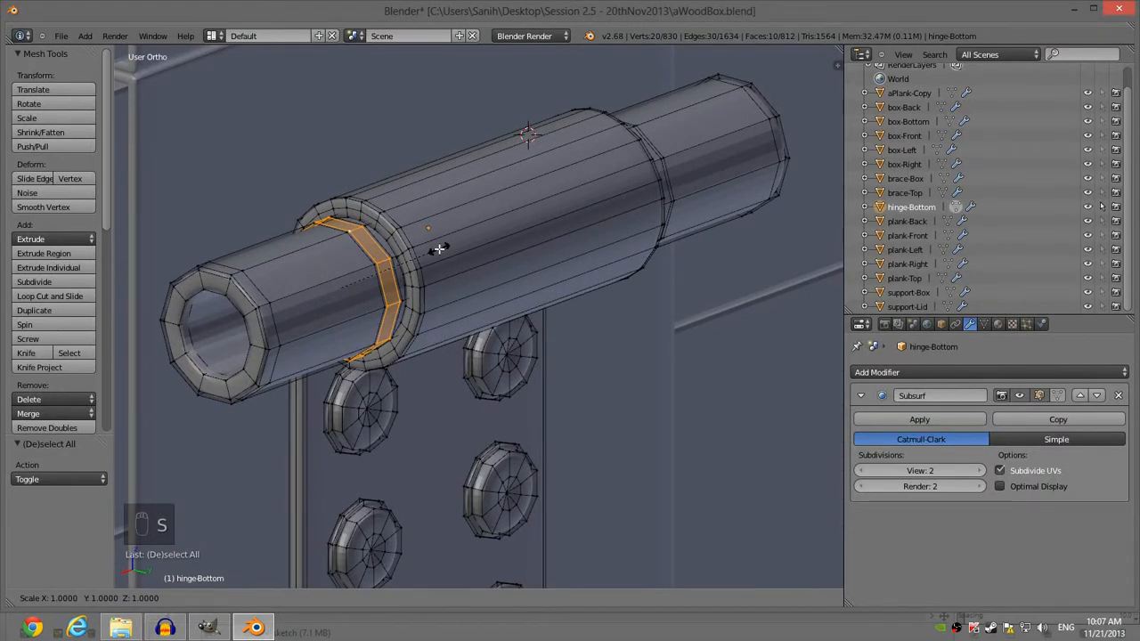
pyautogui.write('1.')
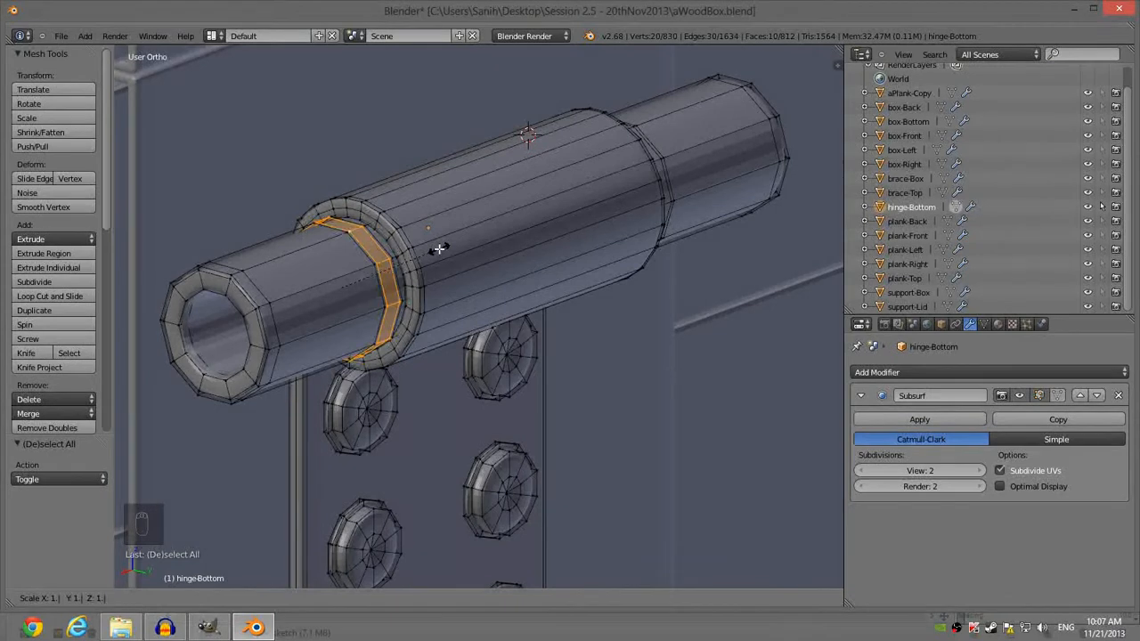
pyautogui.write('25')
pyautogui.press('Return')
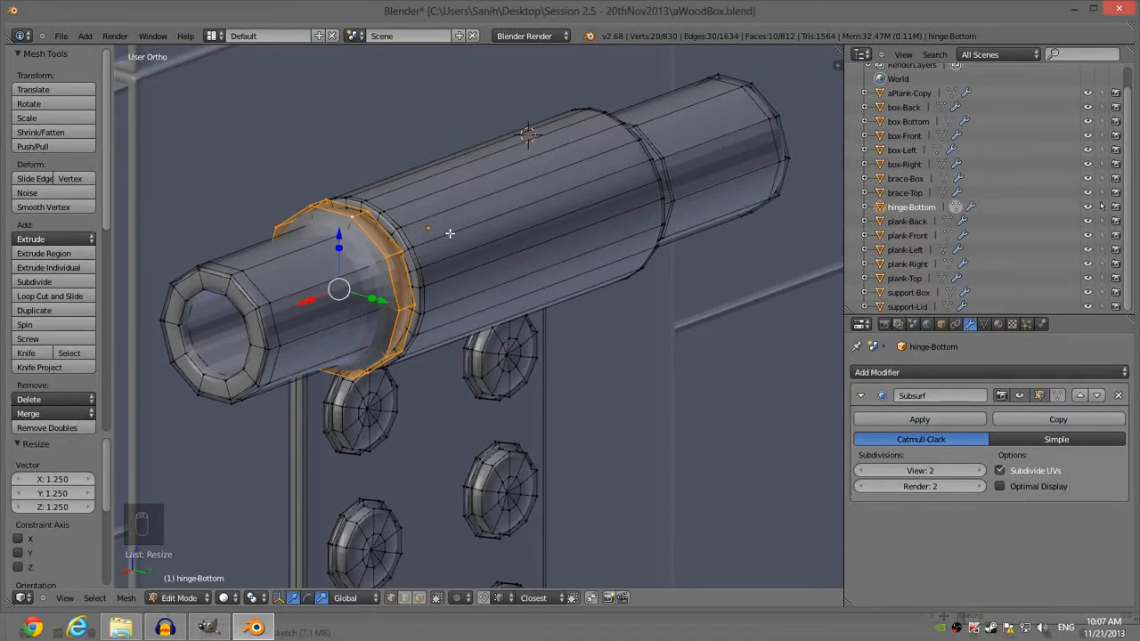
# Step: Select the matching face loop on the right tube end next to the barrel and scale it by 1.25
pyautogui.moveTo(450, 233); pyautogui.dragTo(412, 205, button='middle')
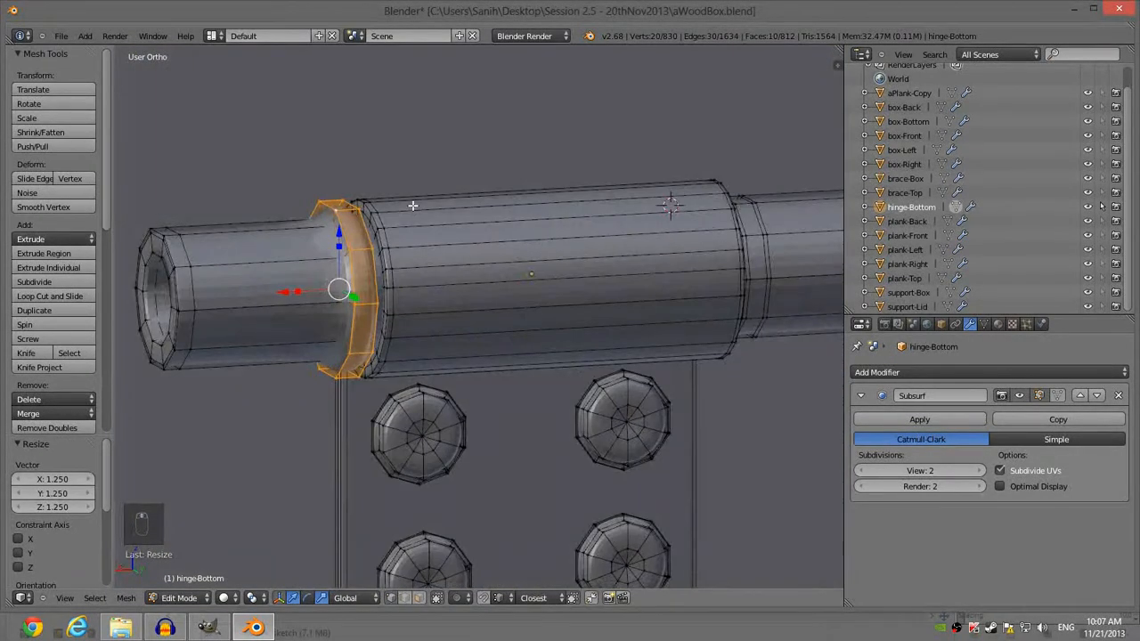
pyautogui.press('a')
pyautogui.keyDown('alt'); pyautogui.rightClick(755, 221); pyautogui.keyUp('alt')
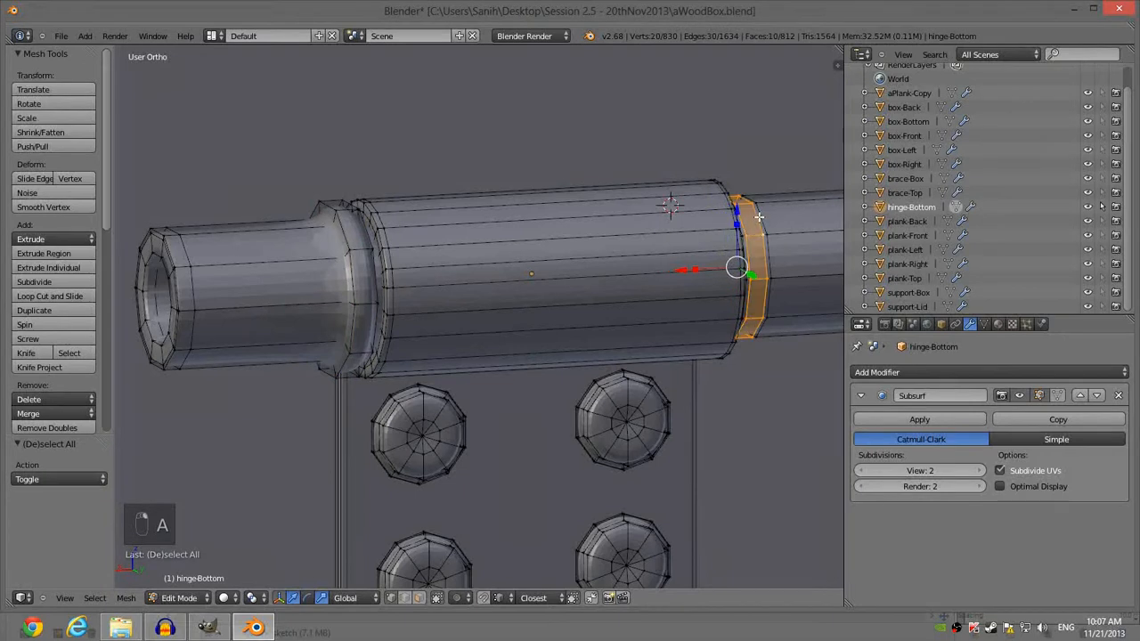
pyautogui.write('s1.25| Y: 1.25| Z: 1.25|')
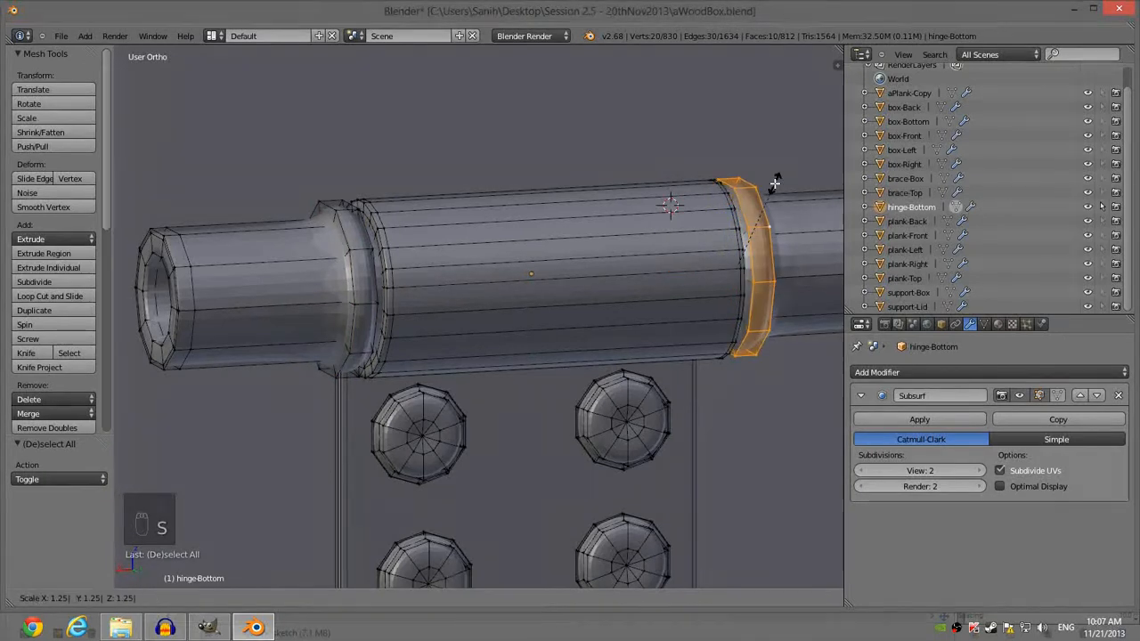
pyautogui.press('Return')
pyautogui.moveTo(479, 266); pyautogui.dragTo(516, 238, button='middle')
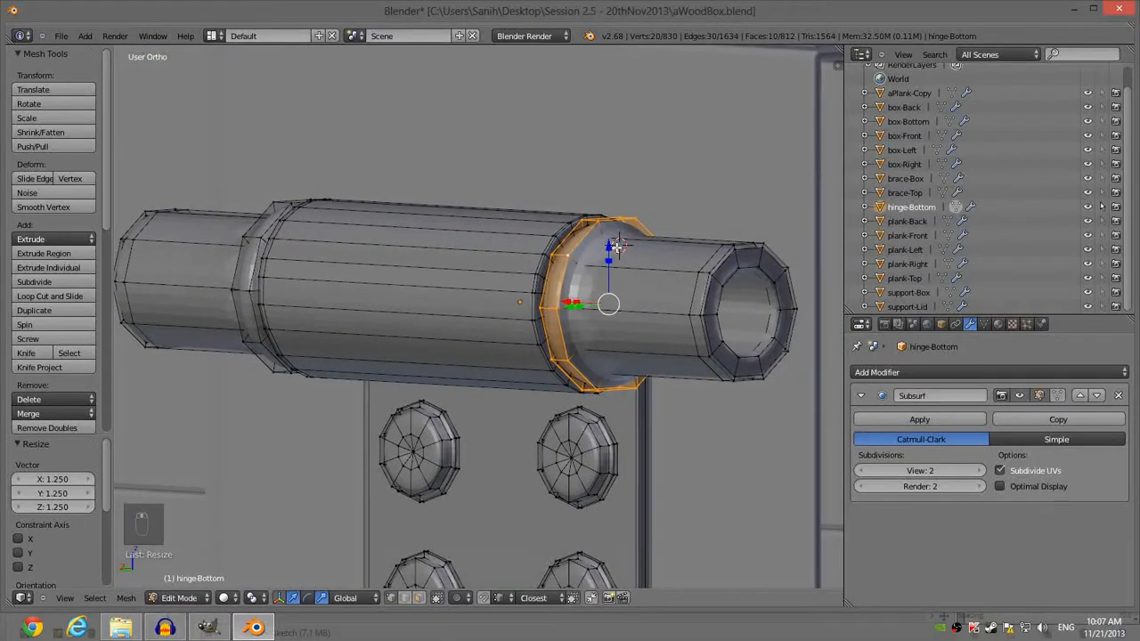
pyautogui.press('a')
# Step: Add an edge loop on the outer side of the right ring, slid to about -0.78, near the tube surface
pyautogui.scroll(2, 649, 229)
pyautogui.press('z')
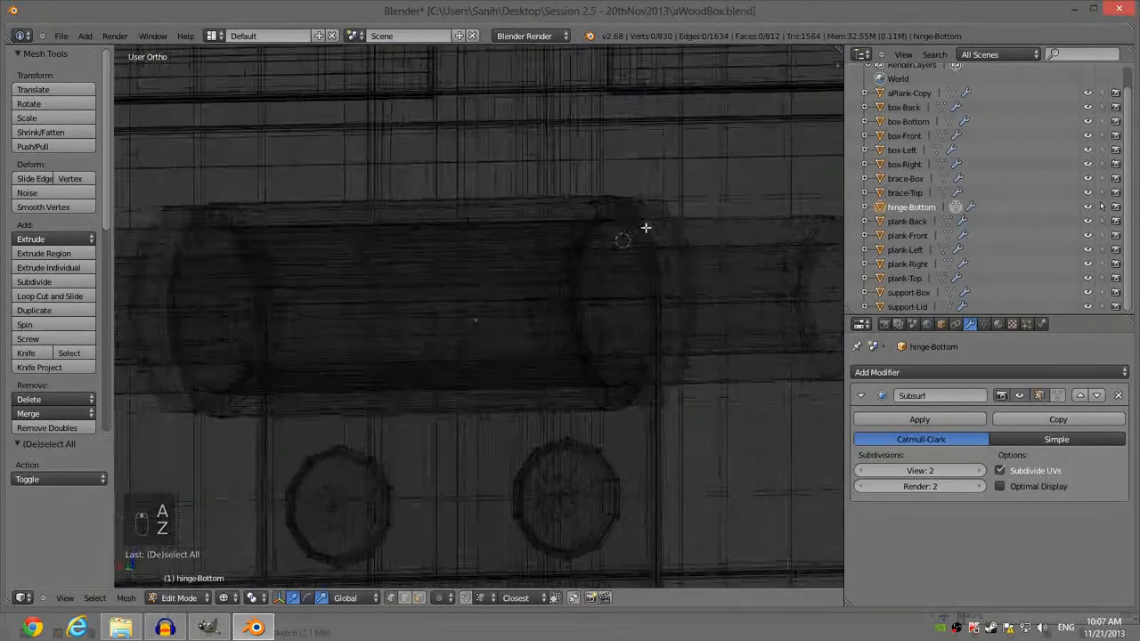
pyautogui.scroll(2, 644, 219)
pyautogui.press('z')
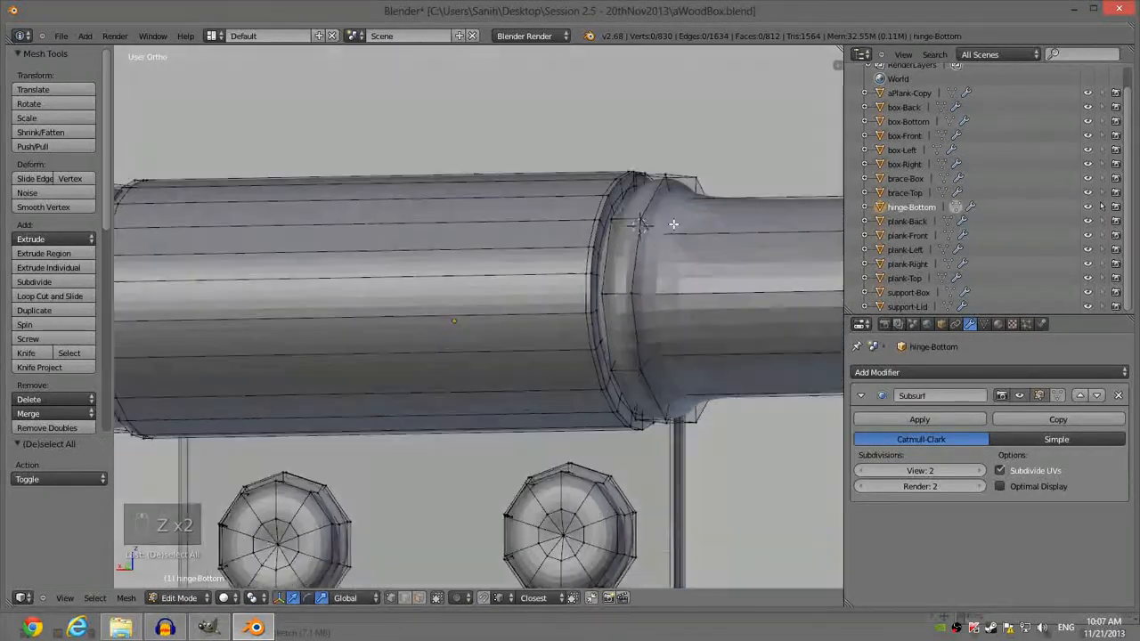
pyautogui.moveTo(673, 223); pyautogui.dragTo(685, 226, button='middle')
pyautogui.hotkey('ctrl', 'r')
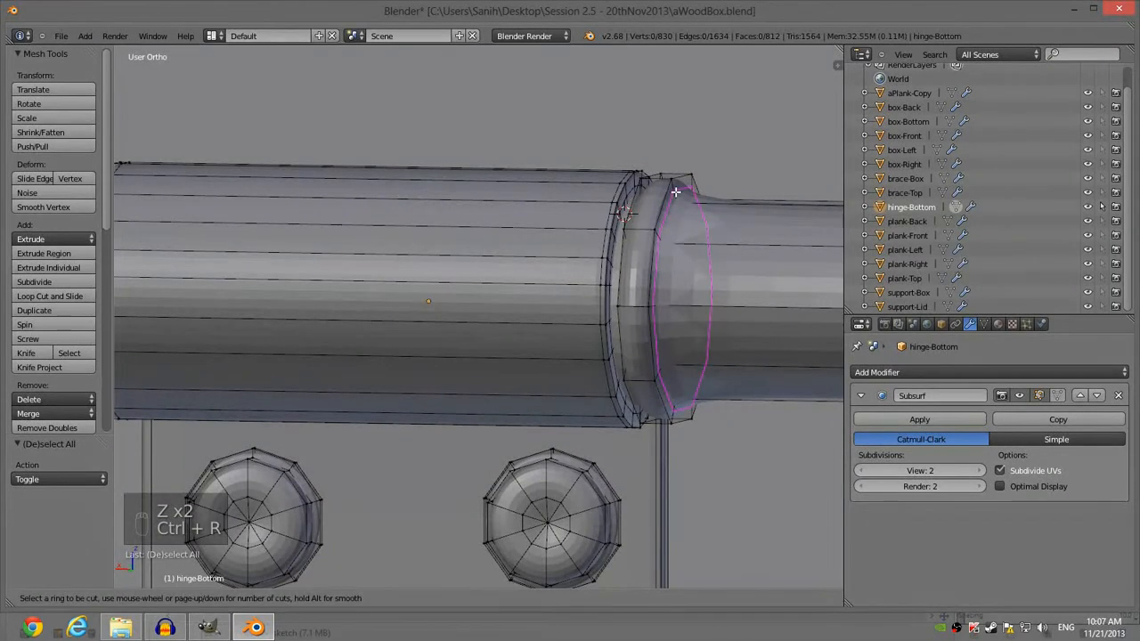
pyautogui.click(676, 191)
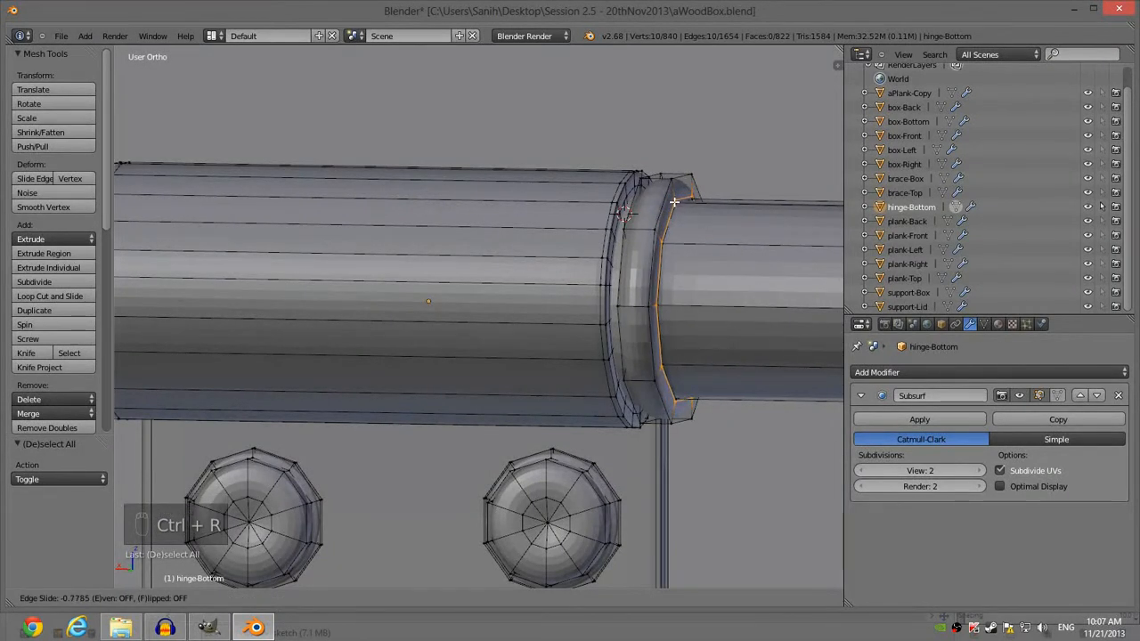
pyautogui.click(675, 203)
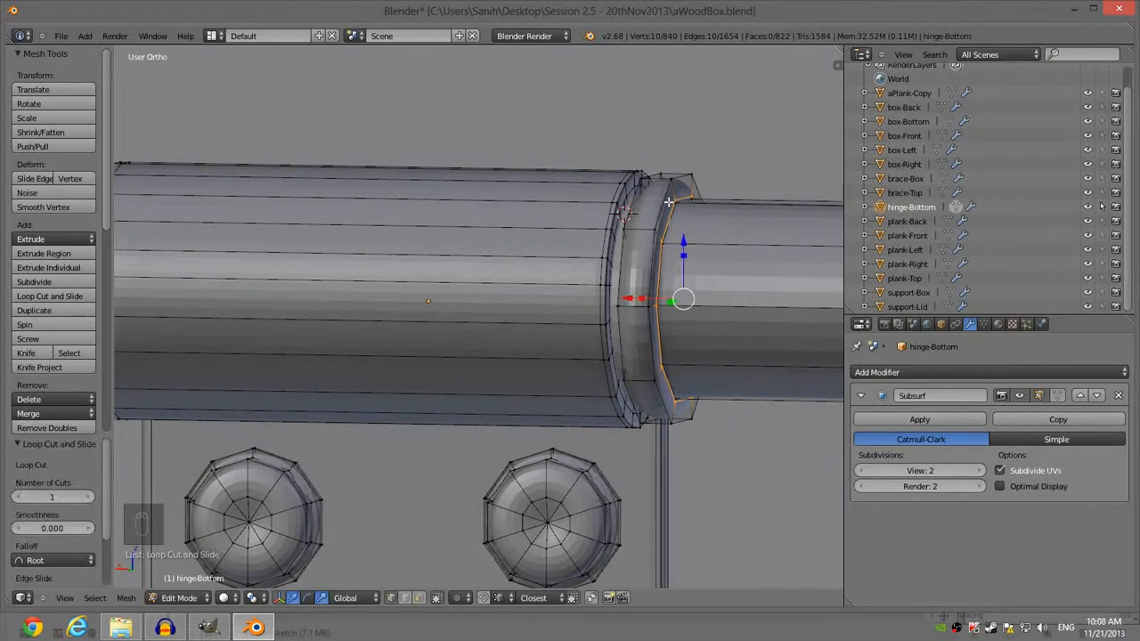
pyautogui.press('a')
# Step: Add an edge loop on the right ring's inner side facing the barrel, slid to about 0.83
pyautogui.moveTo(674, 203); pyautogui.dragTo(713, 198, button='middle')
pyautogui.scroll(5, 609, 308)
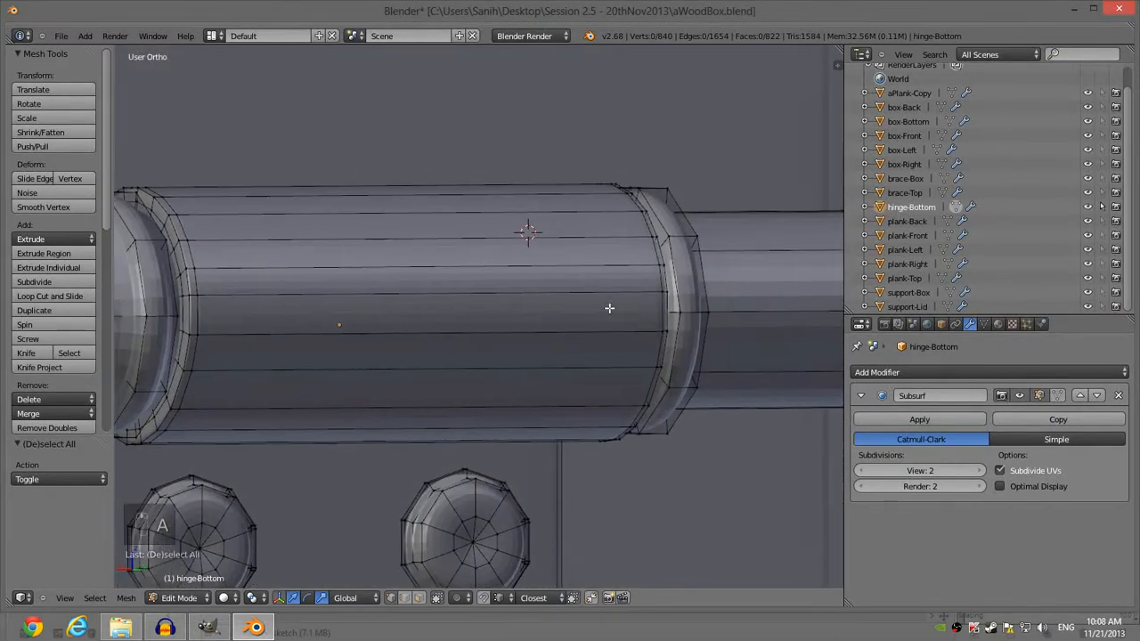
pyautogui.hotkey('ctrl', 'r')
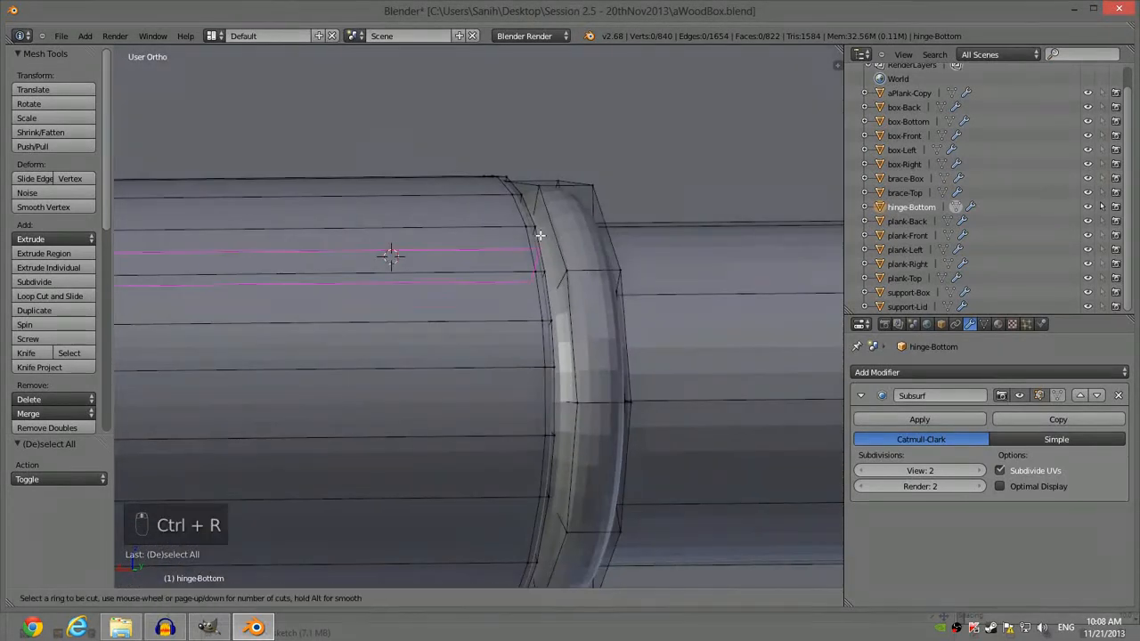
pyautogui.click(533, 211)
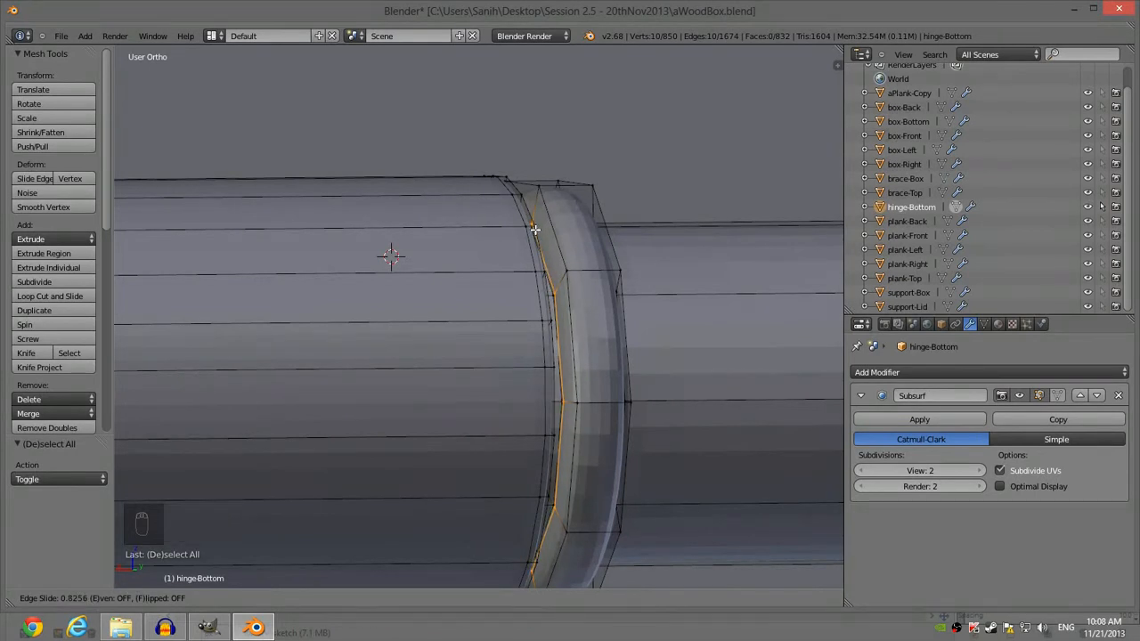
pyautogui.click(534, 228)
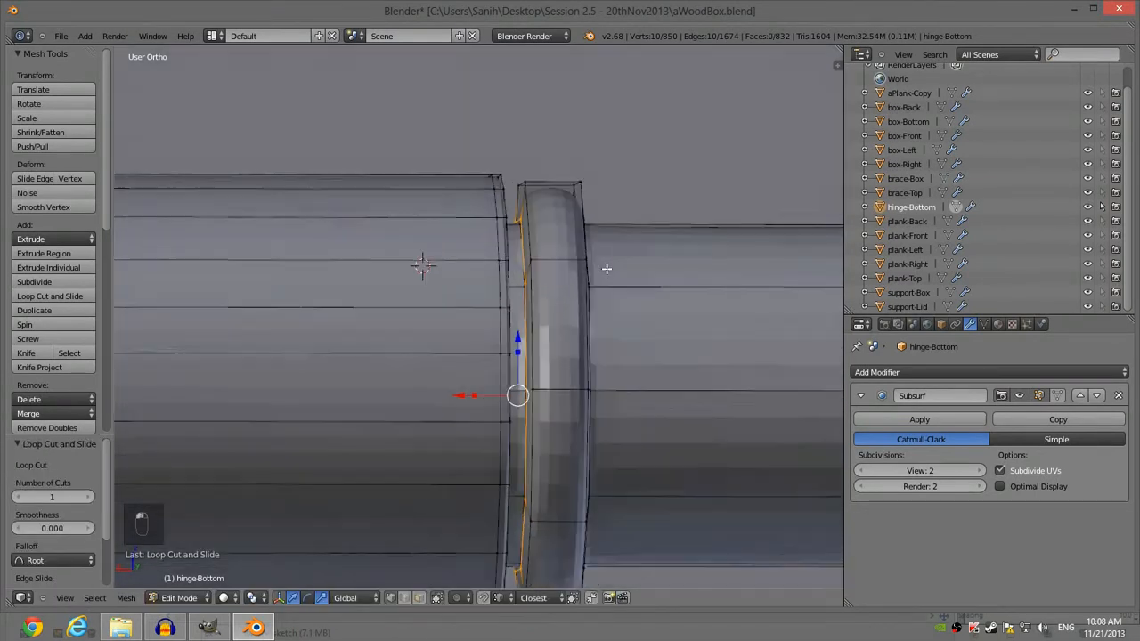
pyautogui.press('a')
# Step: Add an edge loop on the outer side of the left ring, slid to about -0.81, near the tube surface
pyautogui.moveTo(341, 271); pyautogui.dragTo(465, 244, button='middle')
pyautogui.hotkey('ctrl', 'r')
pyautogui.click(439, 220)
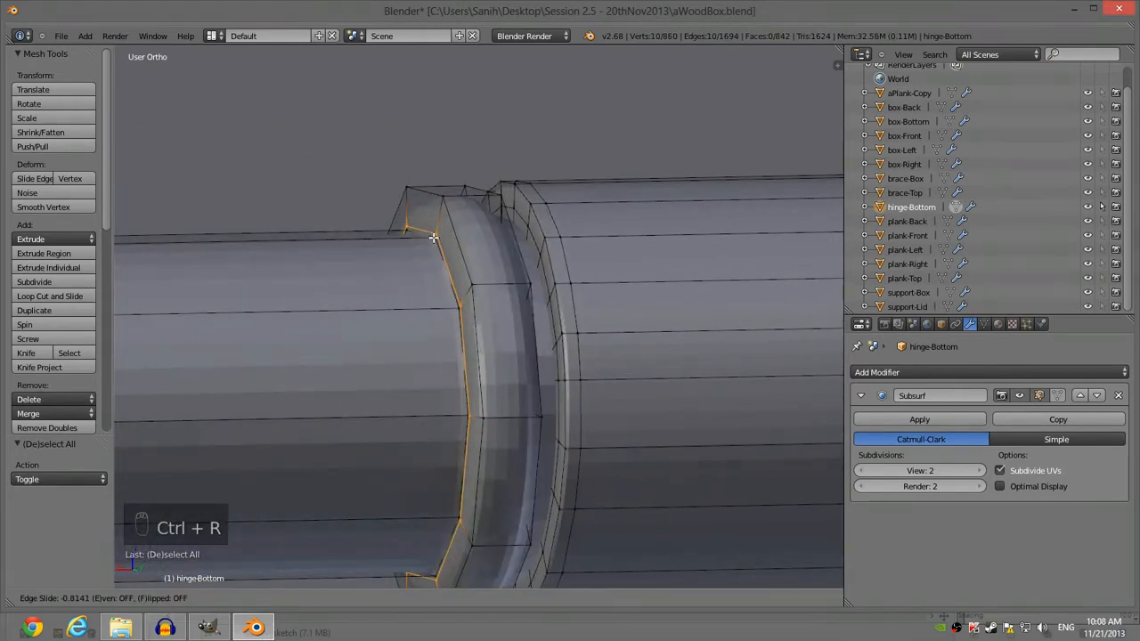
pyautogui.click(433, 236)
pyautogui.press('a')
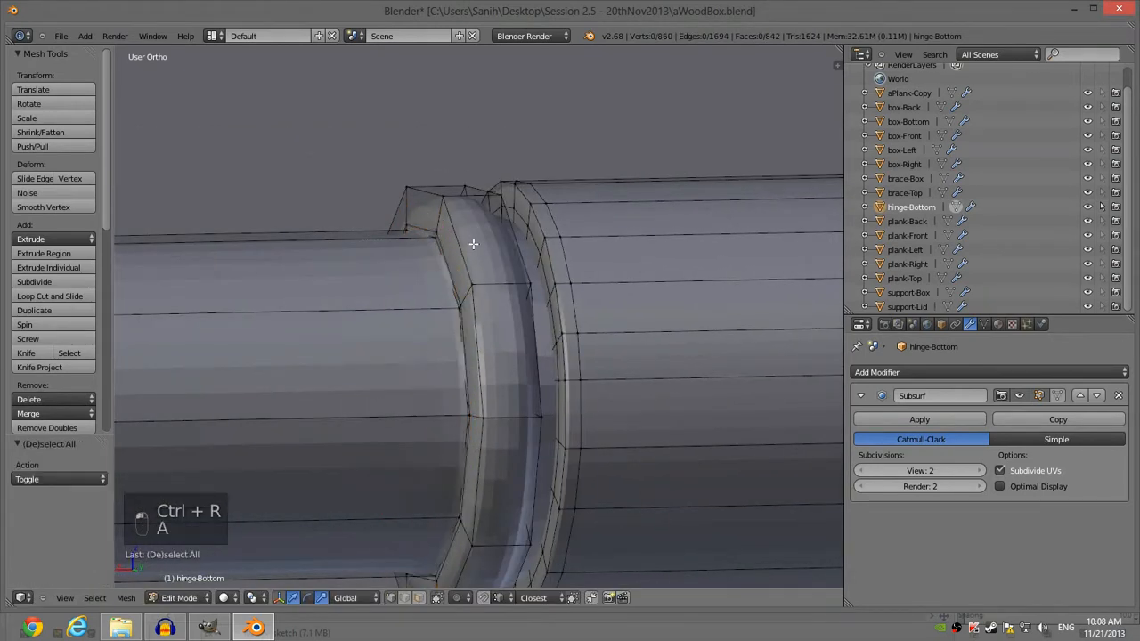
# Step: Add an edge loop on the left ring's inner side facing the barrel, slid to about 0.54
pyautogui.moveTo(471, 241); pyautogui.dragTo(512, 203, button='middle')
pyautogui.hotkey('ctrl', 'r')
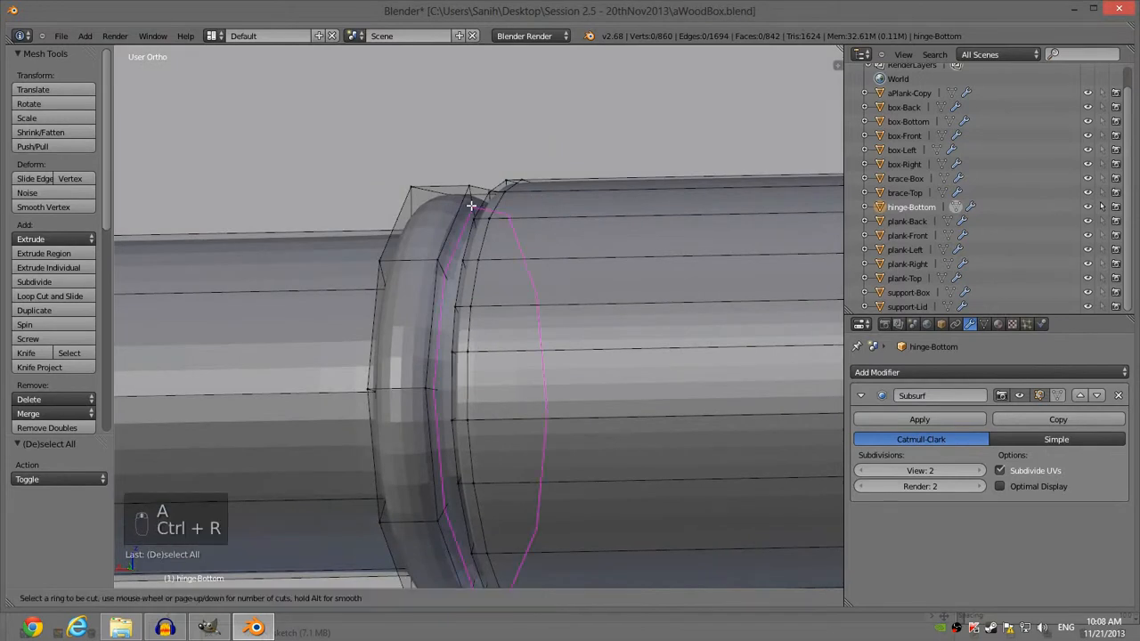
pyautogui.click(471, 212)
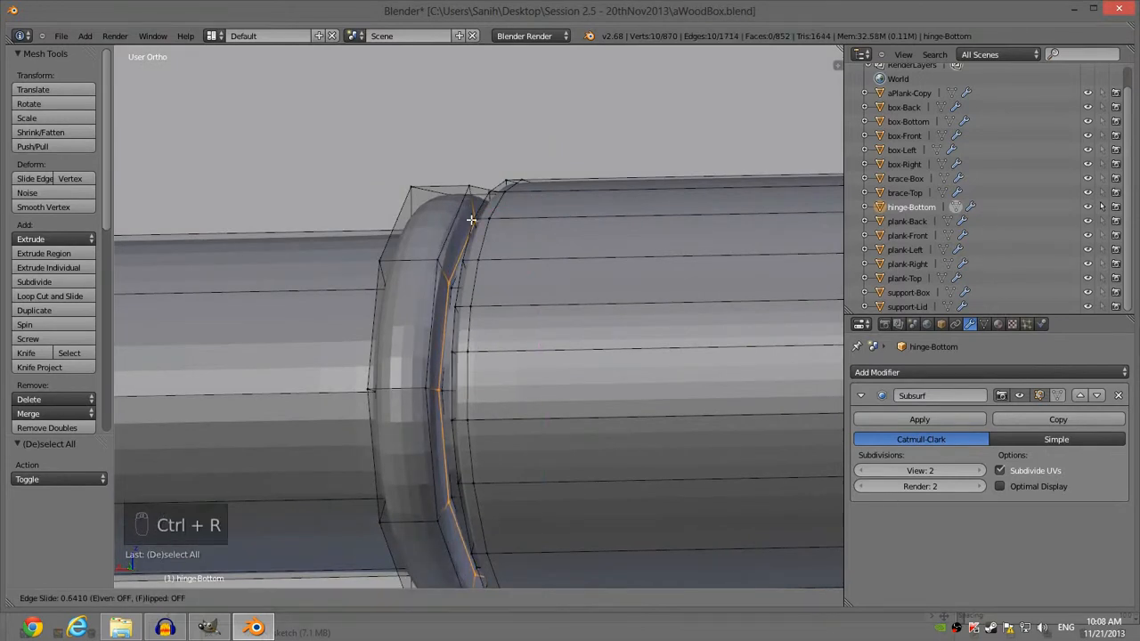
pyautogui.click(471, 219)
pyautogui.press('a')
# Step: Leave Edit Mode and examine the smoothed rings on both tube ends from several angles, in solid and wireframe shading
pyautogui.press('z')
pyautogui.press('z')
pyautogui.press('Tab')
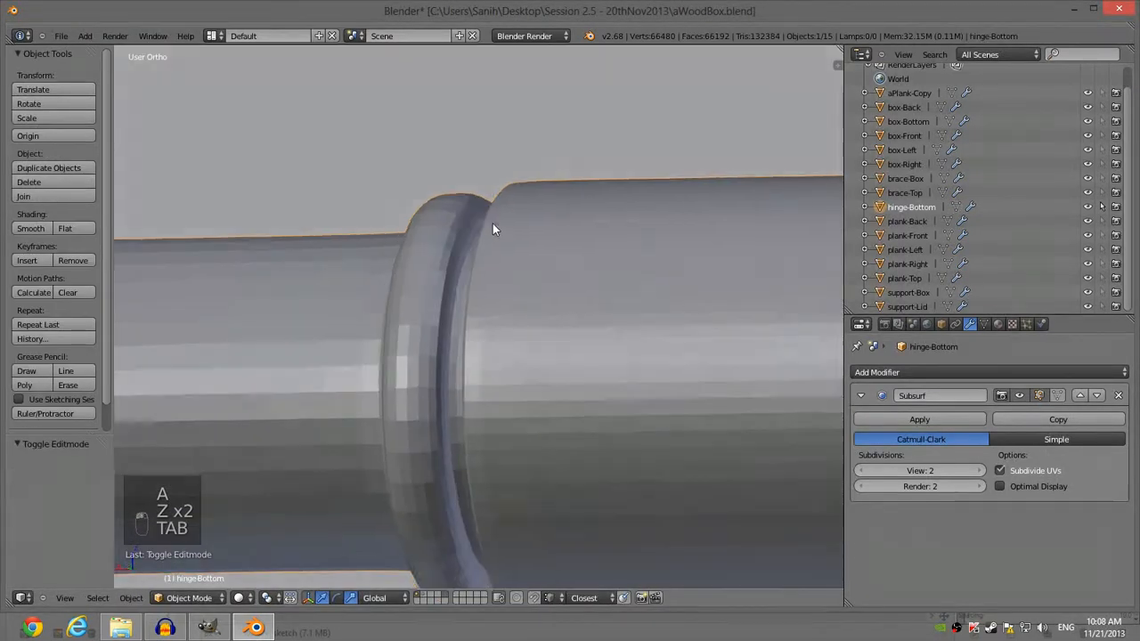
pyautogui.moveTo(492, 225); pyautogui.dragTo(575, 228, button='middle')
pyautogui.scroll(-3, 606, 237)
pyautogui.keyDown('shift'); pyautogui.moveTo(689, 270); pyautogui.dragTo(550, 292, button='middle'); pyautogui.keyUp('shift')
pyautogui.press('z')
pyautogui.press('z')
pyautogui.press('a')
pyautogui.press('a')
pyautogui.press('a')
pyautogui.press('z')
pyautogui.scroll(3, 600, 298)
pyautogui.moveTo(628, 296)
pyautogui.mouseDown(button='middle')
pyautogui.moveTo(651, 298)
pyautogui.moveTo(572, 309)
pyautogui.moveTo(589, 314)
pyautogui.moveTo(436, 315)
pyautogui.moveTo(540, 318)
pyautogui.moveTo(472, 320)
pyautogui.moveTo(494, 319)
pyautogui.moveTo(502, 274)
pyautogui.moveTo(600, 293)
pyautogui.moveTo(743, 292)
pyautogui.moveTo(665, 291)
pyautogui.moveTo(648, 317)
pyautogui.moveTo(780, 331)
pyautogui.moveTo(678, 285)
pyautogui.moveTo(553, 326)
pyautogui.moveTo(669, 300)
pyautogui.moveTo(453, 311)
pyautogui.moveTo(380, 348)
pyautogui.moveTo(436, 398)
pyautogui.moveTo(500, 403)
pyautogui.moveTo(725, 352)
pyautogui.moveTo(668, 344)
pyautogui.moveTo(662, 319)
pyautogui.moveTo(722, 349)
pyautogui.mouseUp(button='middle')
pyautogui.press('z')
pyautogui.press('shift+KP_1')
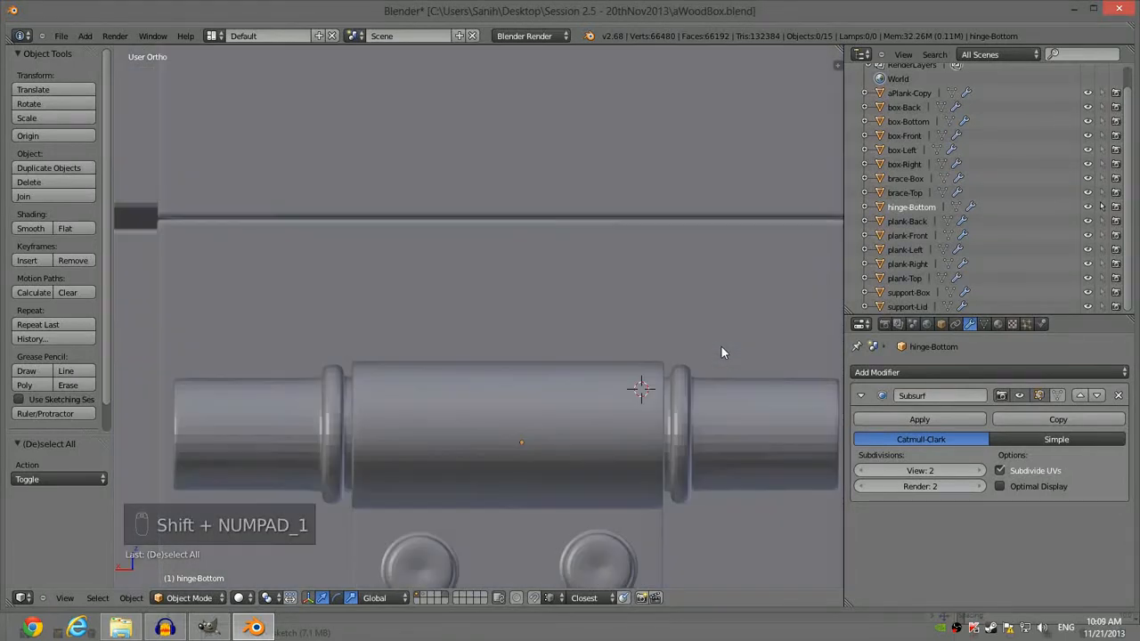
pyautogui.press('z')
pyautogui.press('z')
pyautogui.press('z')
pyautogui.press('z')
pyautogui.press('z')
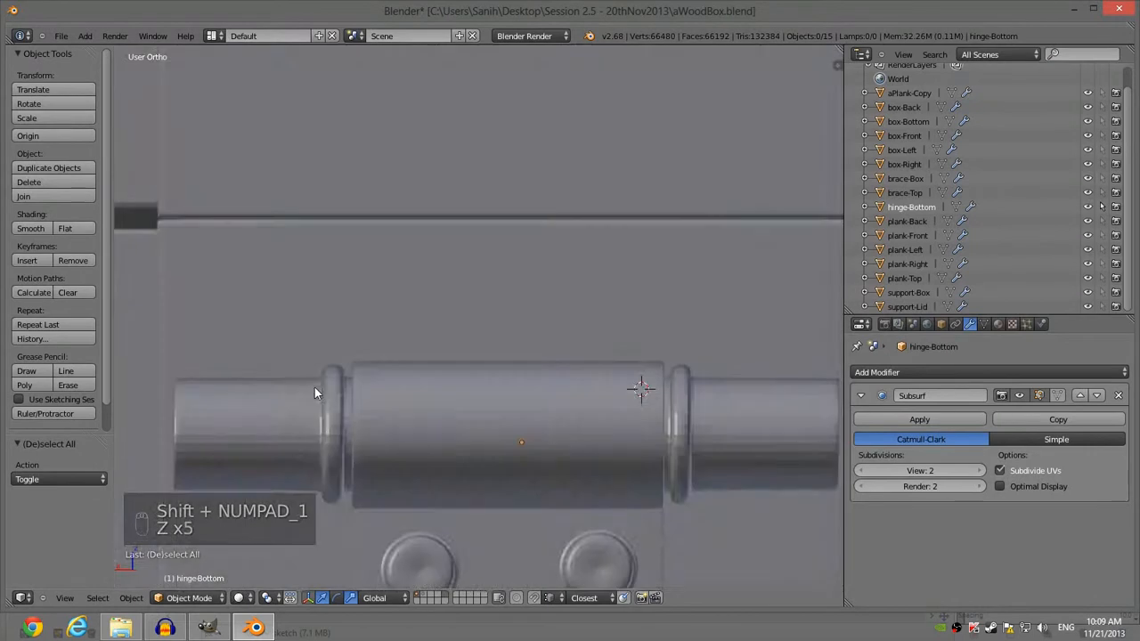
pyautogui.press('z')
pyautogui.press('z')
pyautogui.press('z')
# Step: In Edit Mode with wireframe shading, select the whole left ring and move it about -0.0073 along X, closer to the barrel
pyautogui.press('Tab')
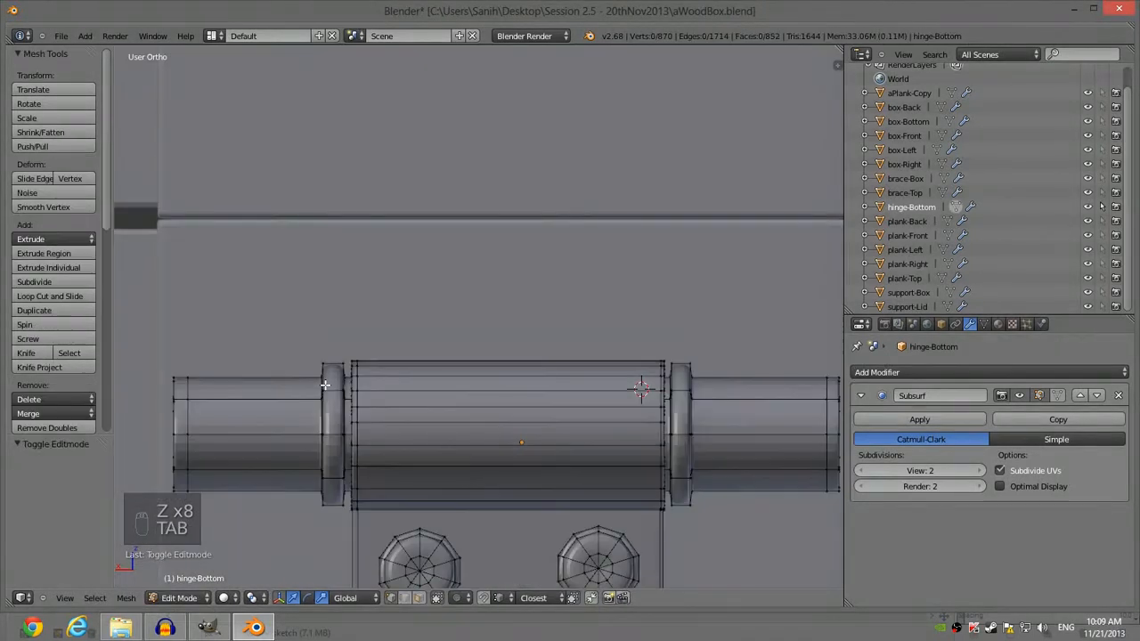
pyautogui.press('c')
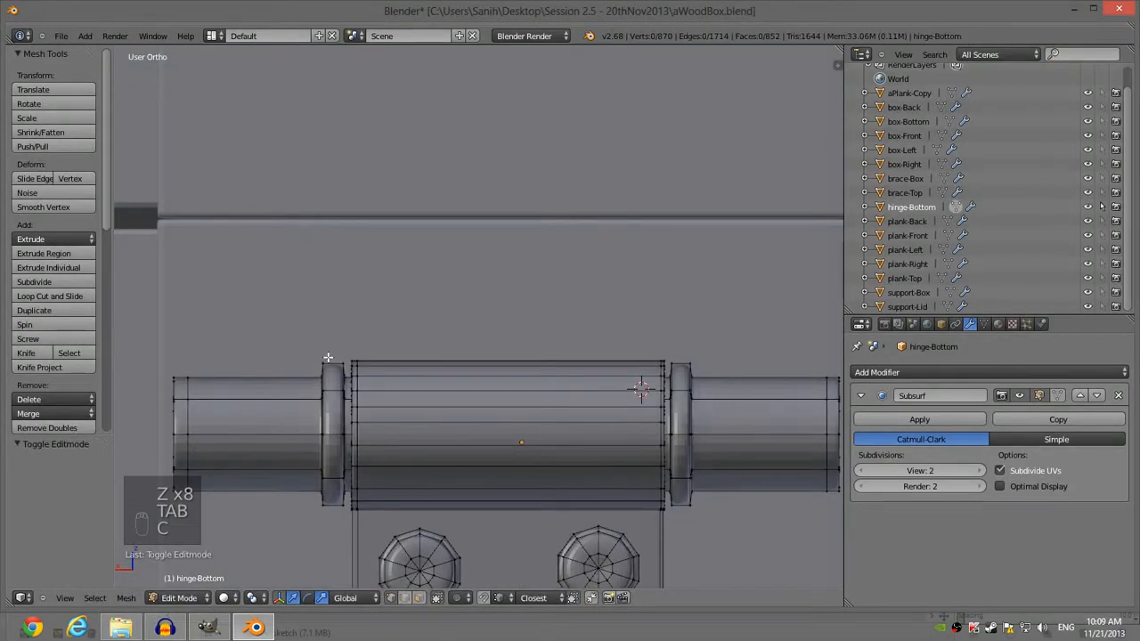
pyautogui.press('z')
pyautogui.press('c')
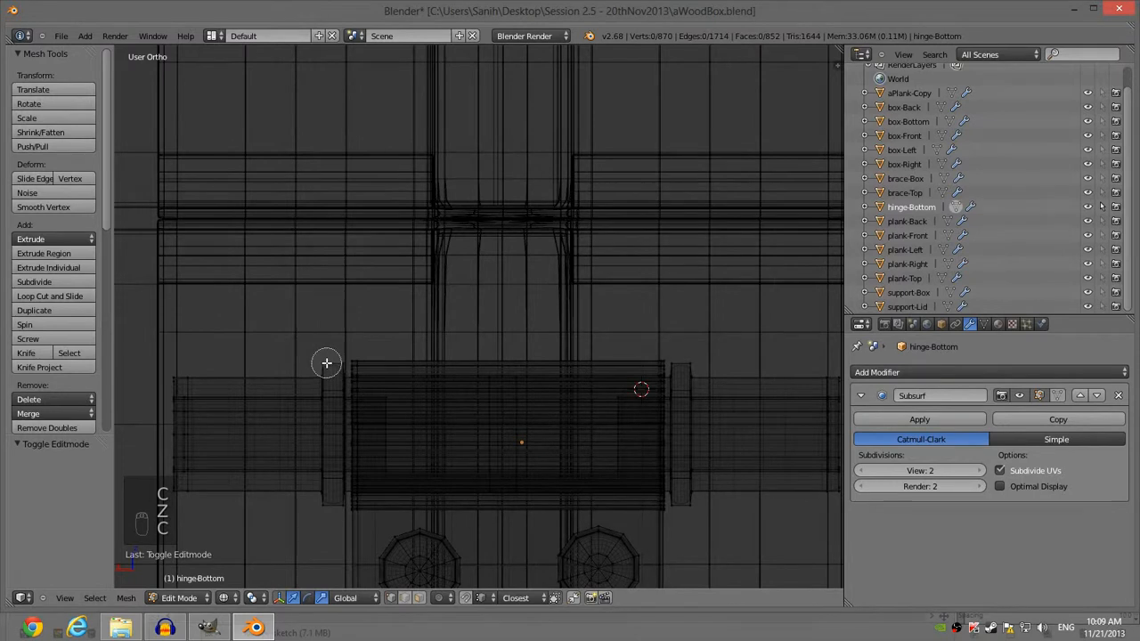
pyautogui.moveTo(330, 362); pyautogui.dragTo(326, 491)
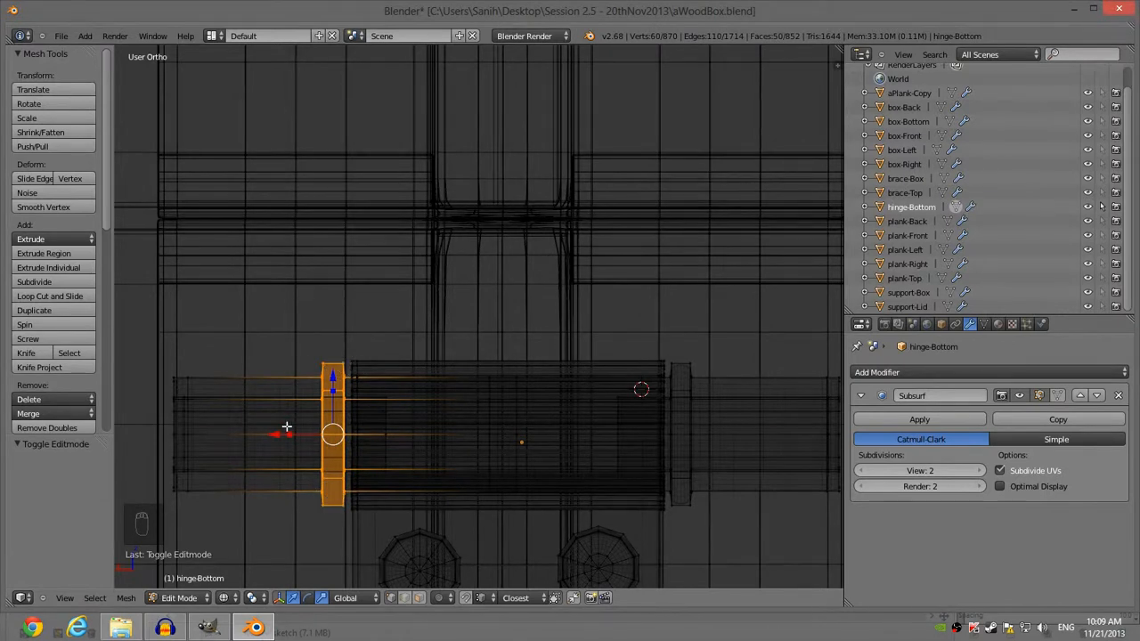
pyautogui.press('g')
pyautogui.press('x')
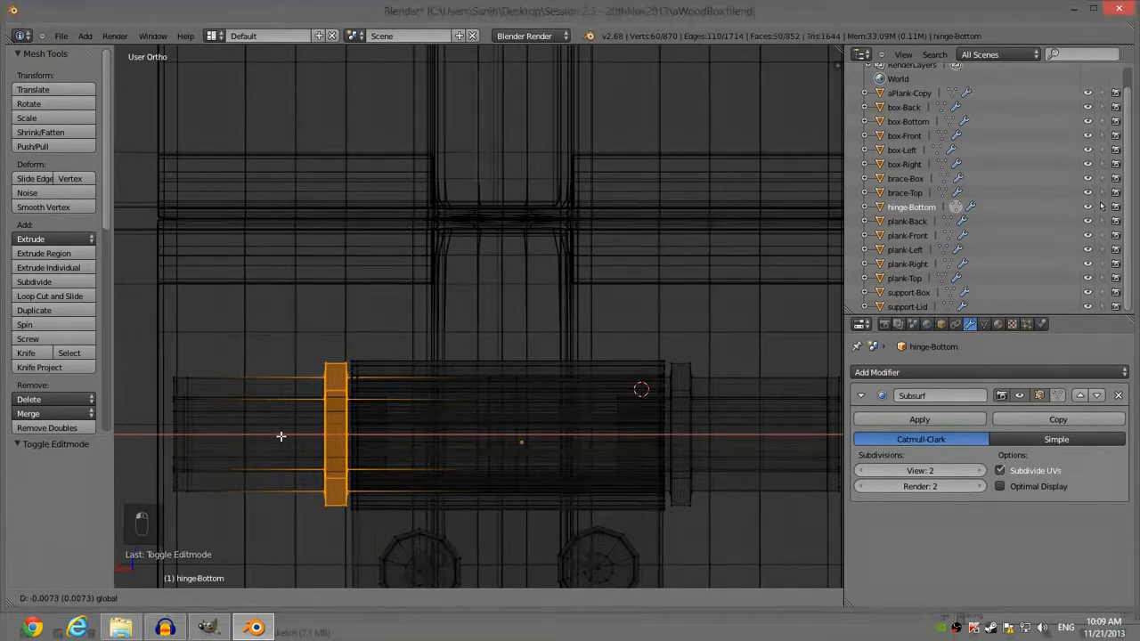
pyautogui.click(281, 437)
pyautogui.press('a')
pyautogui.press('c')
pyautogui.click(682, 374)
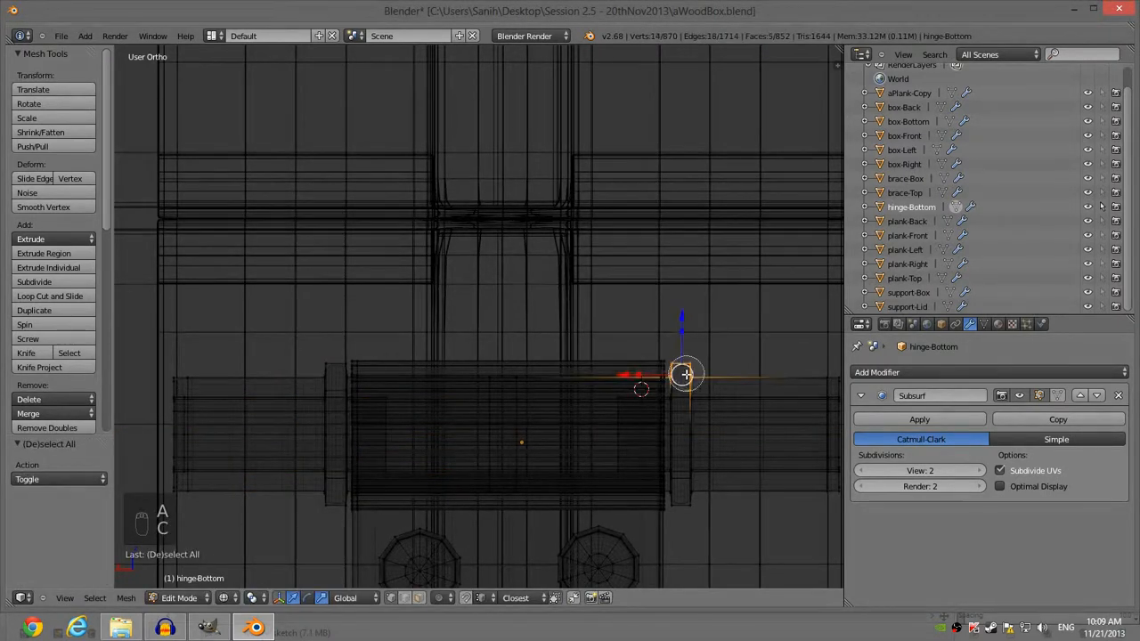
pyautogui.moveTo(681, 375)
pyautogui.mouseDown()
pyautogui.moveTo(682, 498)
pyautogui.moveTo(691, 471)
pyautogui.mouseUp()
pyautogui.press('a')
pyautogui.moveTo(685, 444)
pyautogui.keyDown('shift'); pyautogui.mouseDown(button='middle')
pyautogui.moveTo(597, 399)
pyautogui.moveTo(440, 254)
pyautogui.mouseUp(button='middle'); pyautogui.keyUp('shift')
pyautogui.scroll(4, 604, 404)
pyautogui.press('c')
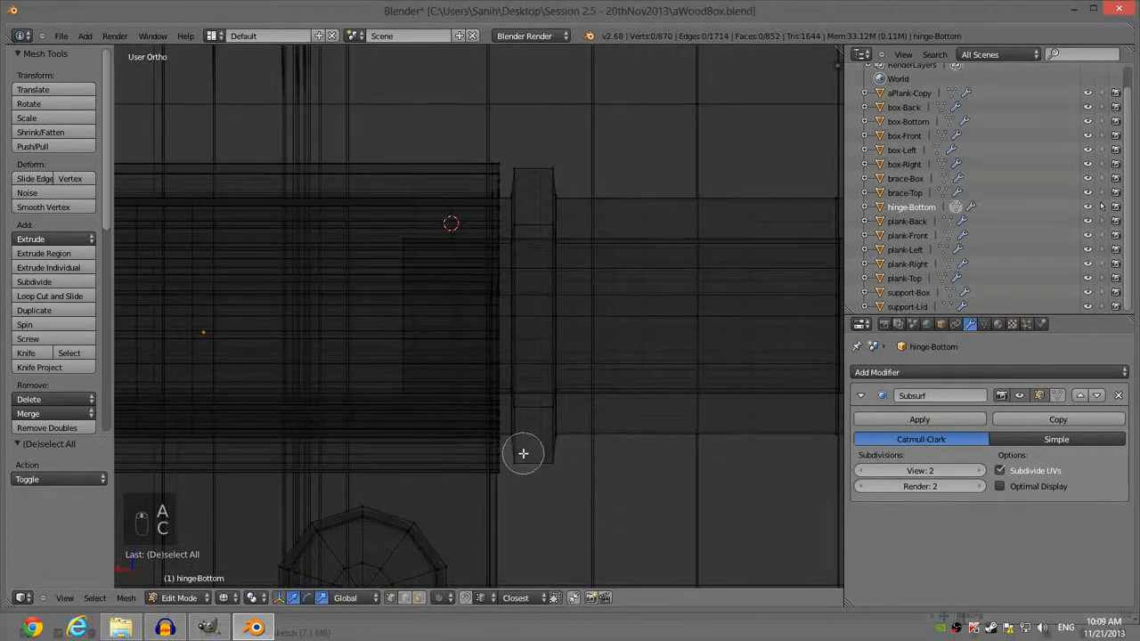
pyautogui.moveTo(532, 442); pyautogui.dragTo(541, 458)
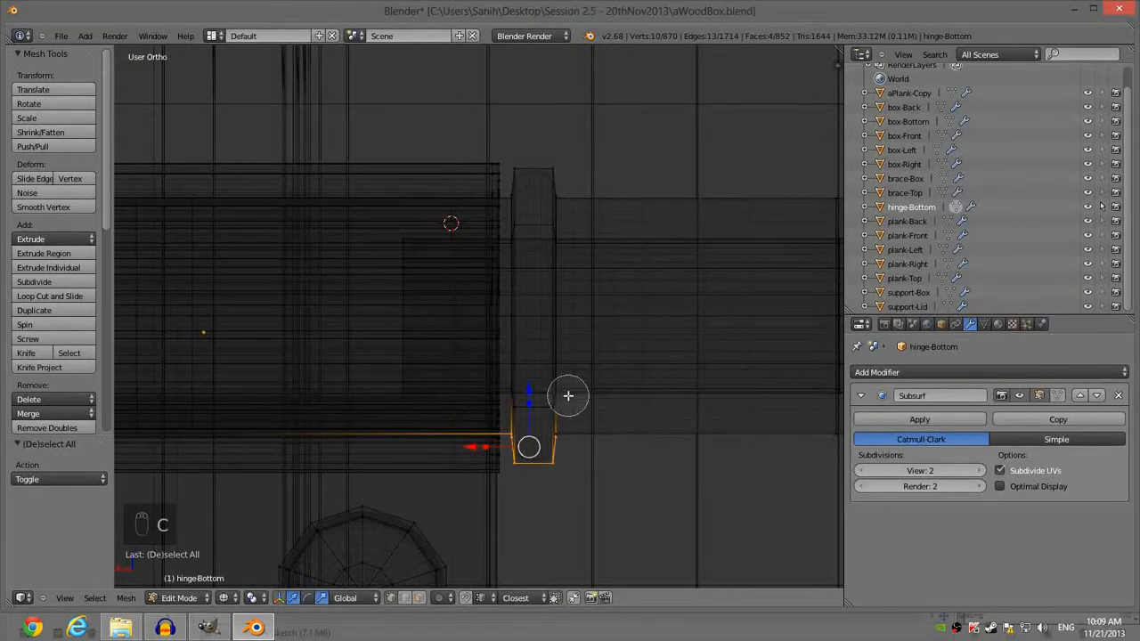
pyautogui.press('a')
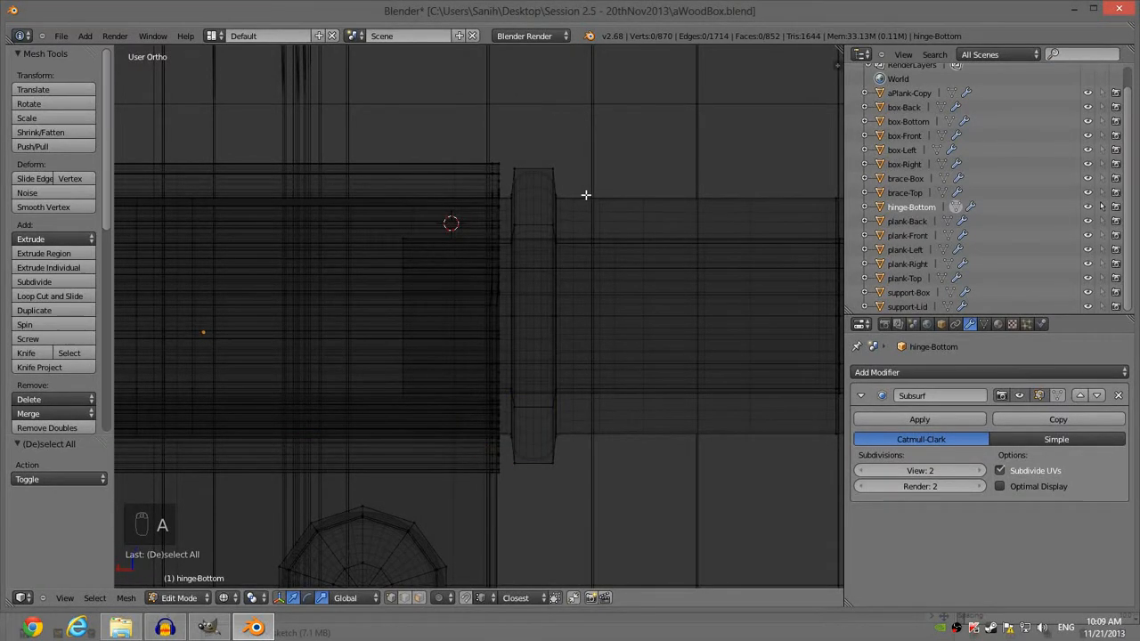
# Step: Box-select the whole right ring, move it slightly along X towards the barrel, and return to solid shading with nothing selected
pyautogui.press('b')
pyautogui.moveTo(609, 147); pyautogui.dragTo(507, 505)
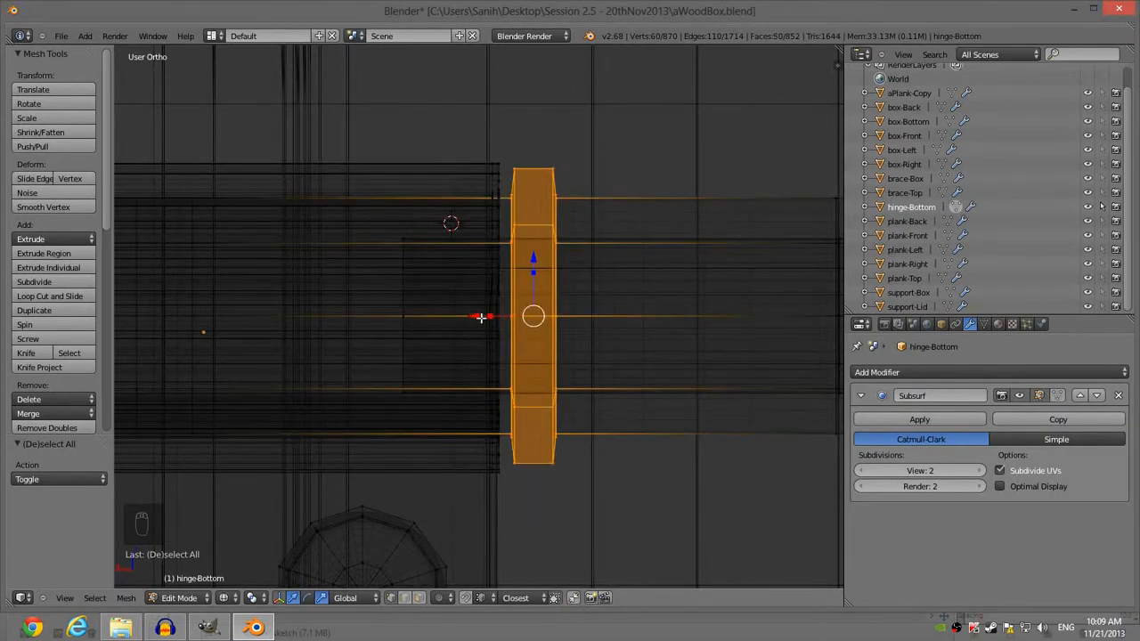
pyautogui.moveTo(481, 317); pyautogui.dragTo(471, 315)
pyautogui.scroll(-1, 552, 292)
pyautogui.press('a')
pyautogui.scroll(-2, 534, 277)
pyautogui.keyDown('shift'); pyautogui.moveTo(568, 274); pyautogui.dragTo(659, 267, button='middle'); pyautogui.keyUp('shift')
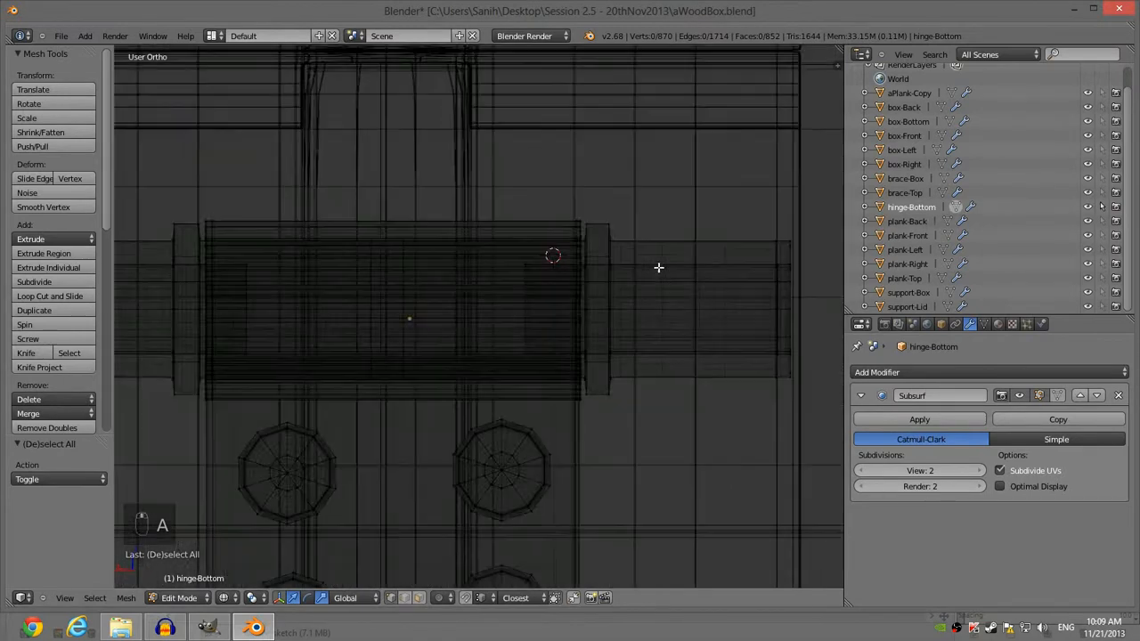
pyautogui.press('z')
pyautogui.scroll(-2, 658, 267)
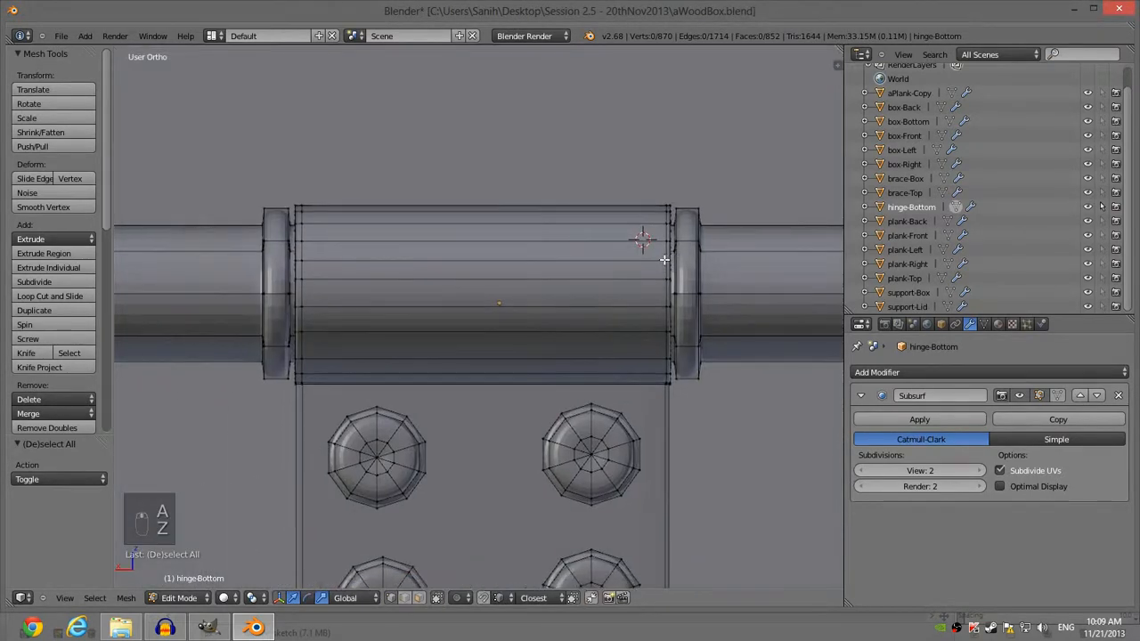
# Step: Save the file, leave Edit Mode and examine the smoothed hinge half from an angle
pyautogui.hotkey('ctrl', 's')
pyautogui.click(663, 259)
pyautogui.moveTo(664, 259); pyautogui.dragTo(522, 271, button='middle')
pyautogui.press('Tab')
pyautogui.press('a')
pyautogui.press('a')
pyautogui.press('a')
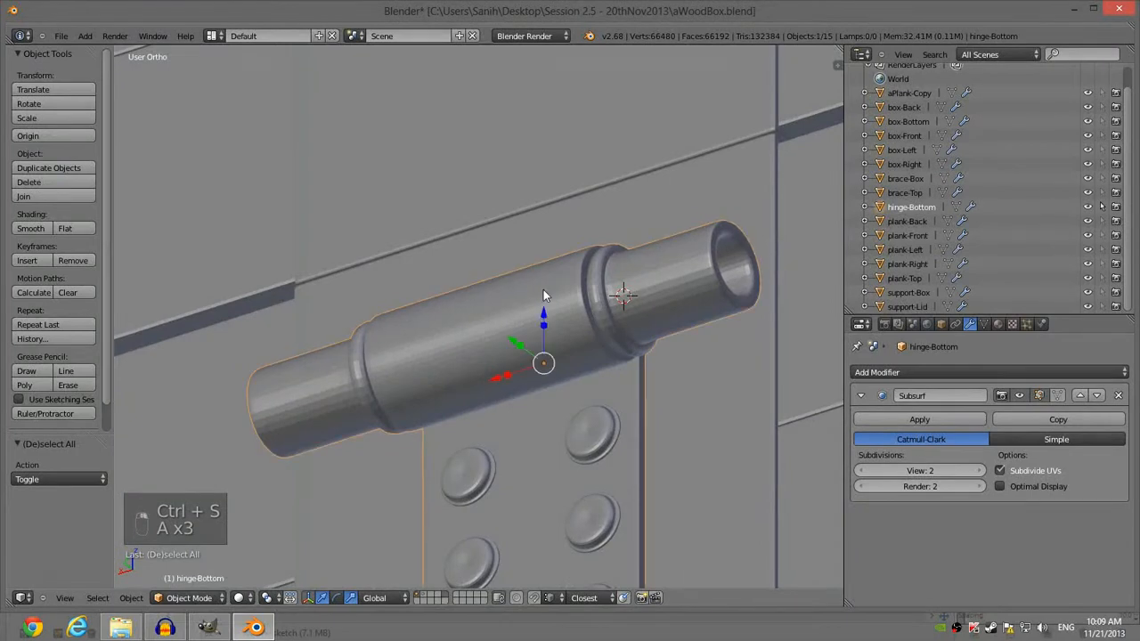
# Step: Try viewport subdivision level 3 with smooth shading on the hinge, restoring flat shading and level 2
pyautogui.click(980, 471)
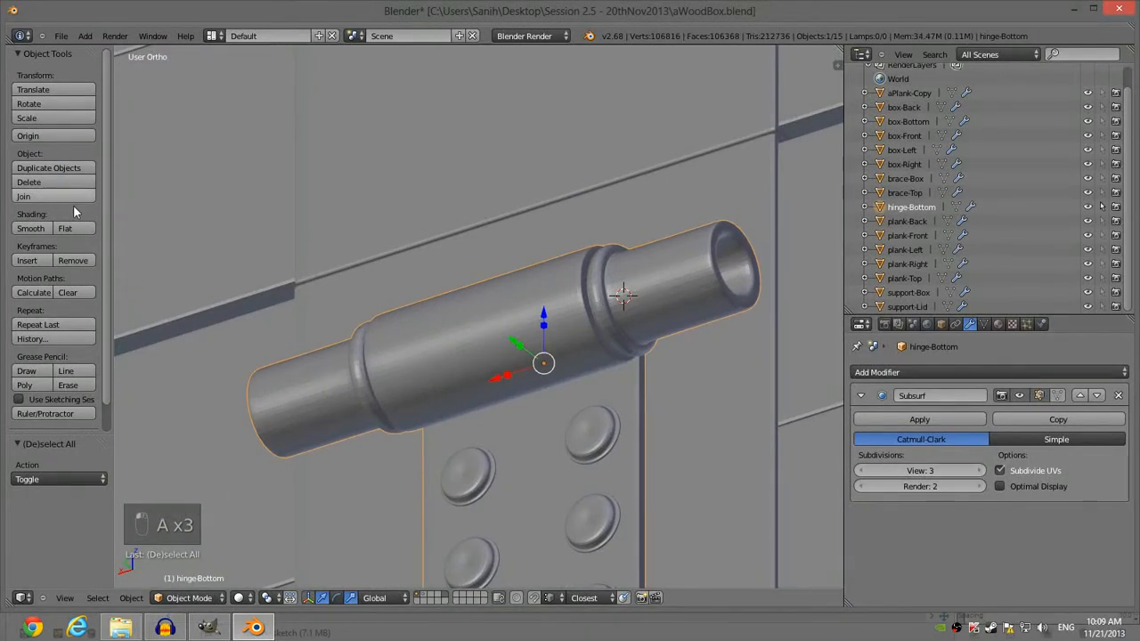
pyautogui.click(45, 226)
pyautogui.press('a')
pyautogui.moveTo(272, 275)
pyautogui.mouseDown(button='middle')
pyautogui.moveTo(441, 288)
pyautogui.moveTo(421, 326)
pyautogui.moveTo(325, 347)
pyautogui.moveTo(375, 312)
pyautogui.moveTo(588, 322)
pyautogui.mouseUp(button='middle')
pyautogui.rightClick(549, 334)
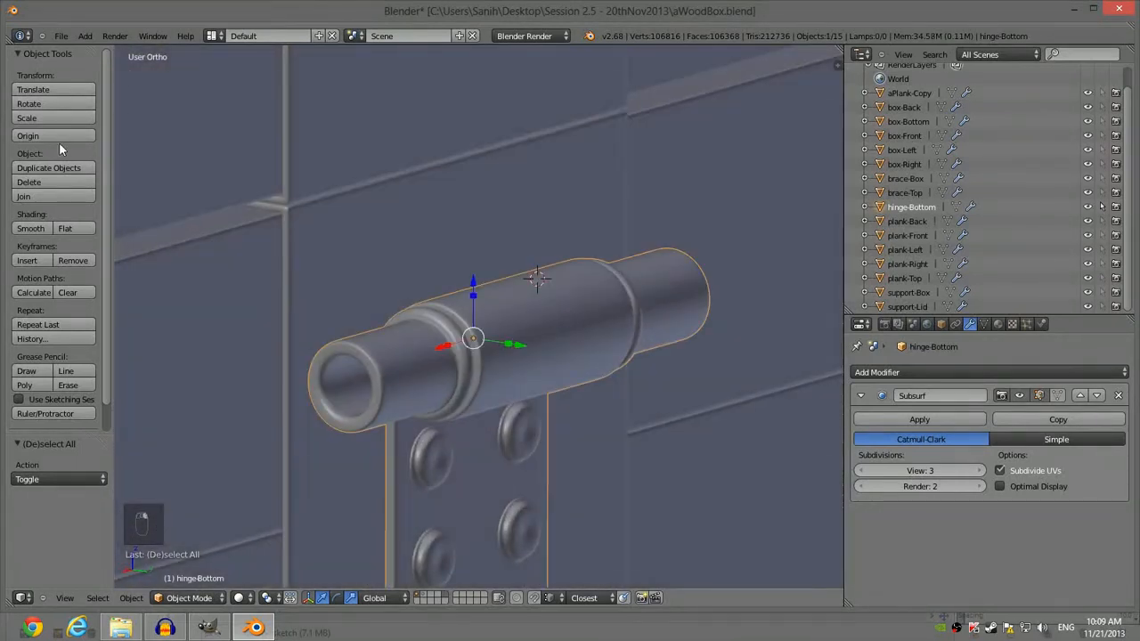
pyautogui.click(77, 232)
pyautogui.moveTo(582, 319); pyautogui.dragTo(806, 412, button='middle')
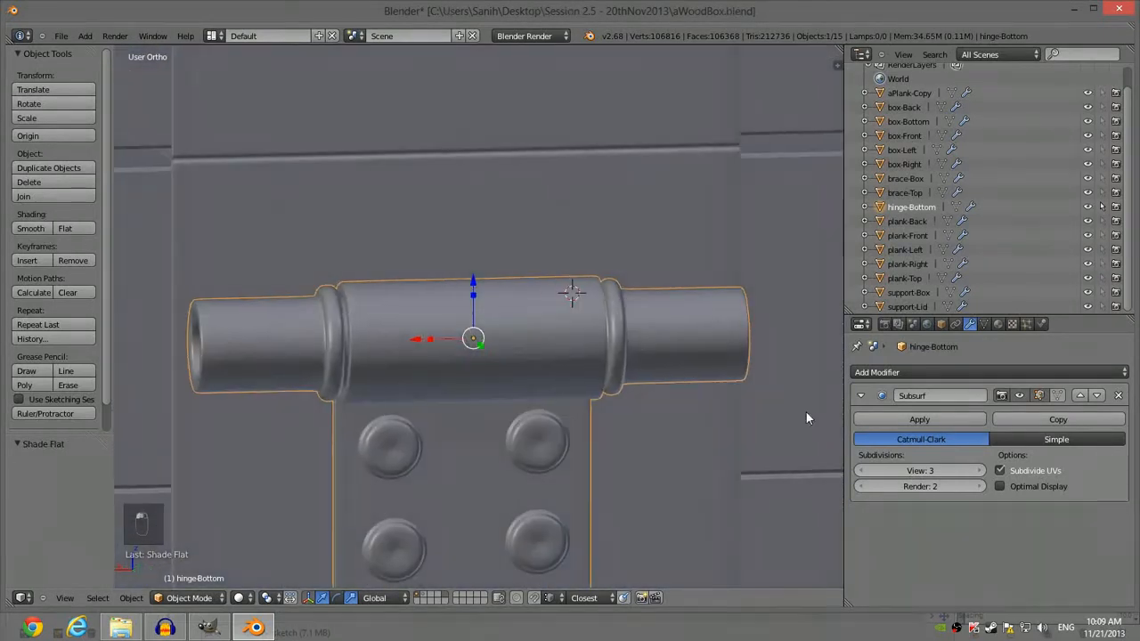
pyautogui.click(862, 471)
# Step: Save over aWoodBox.blend and show the hinge in back view with nothing selected
pyautogui.hotkey('ctrl', 's')
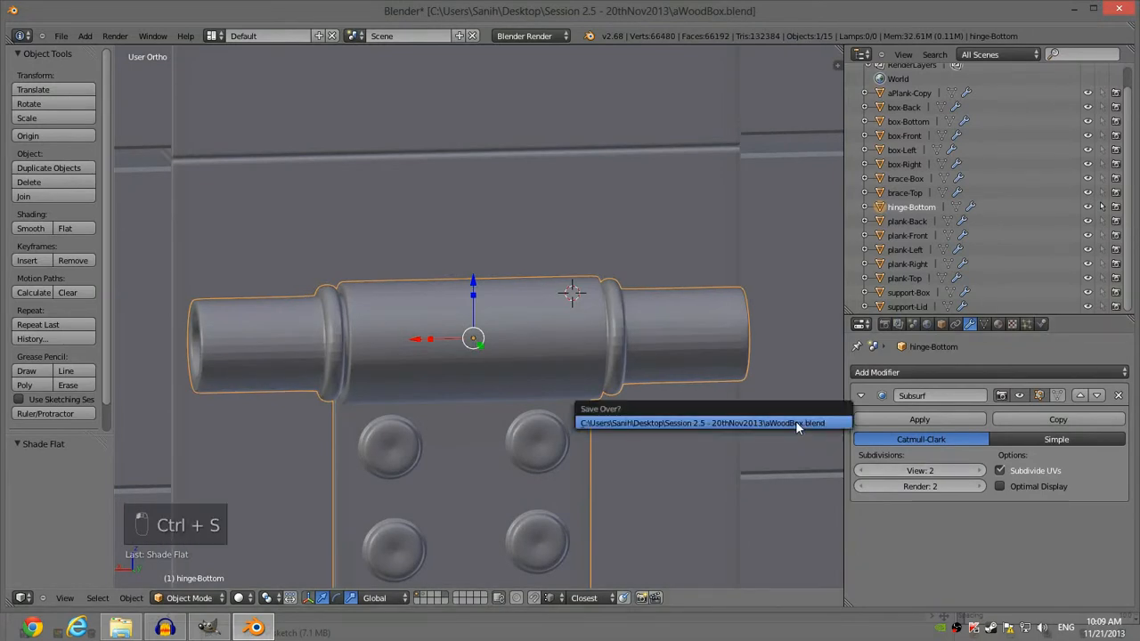
pyautogui.click(795, 422)
pyautogui.keyDown('shift'); pyautogui.moveTo(795, 422); pyautogui.dragTo(680, 295, button='middle'); pyautogui.keyUp('shift')
pyautogui.press('ctrl+KP_1')
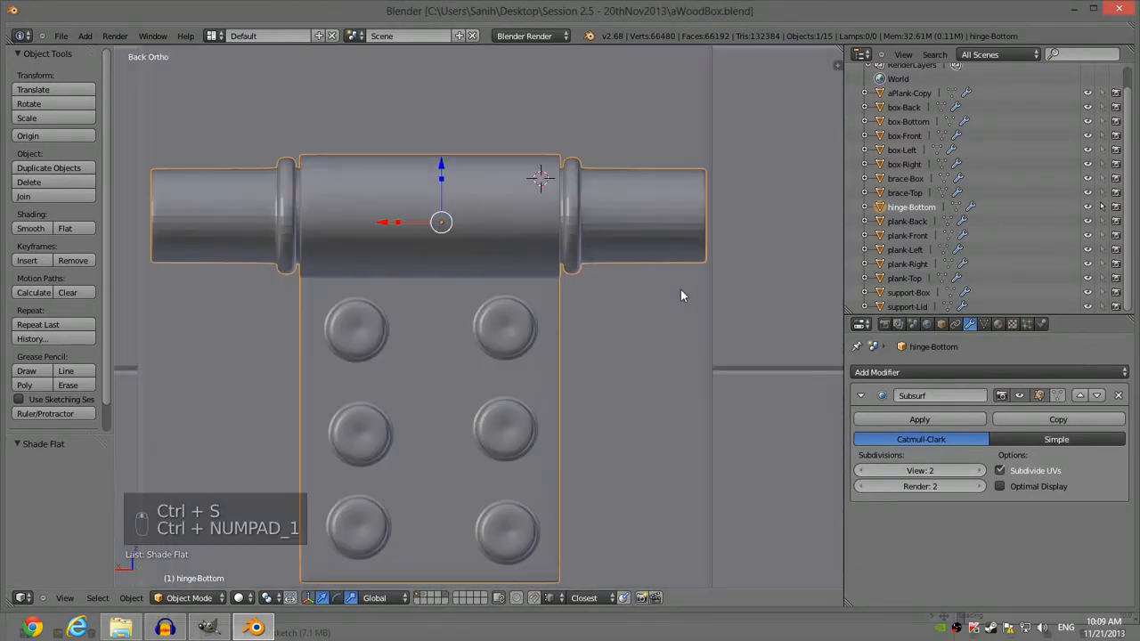
pyautogui.press('a')
pyautogui.scroll(-3, 607, 256)
pyautogui.keyDown('shift'); pyautogui.moveTo(608, 257); pyautogui.dragTo(582, 319, button='middle'); pyautogui.keyUp('shift')
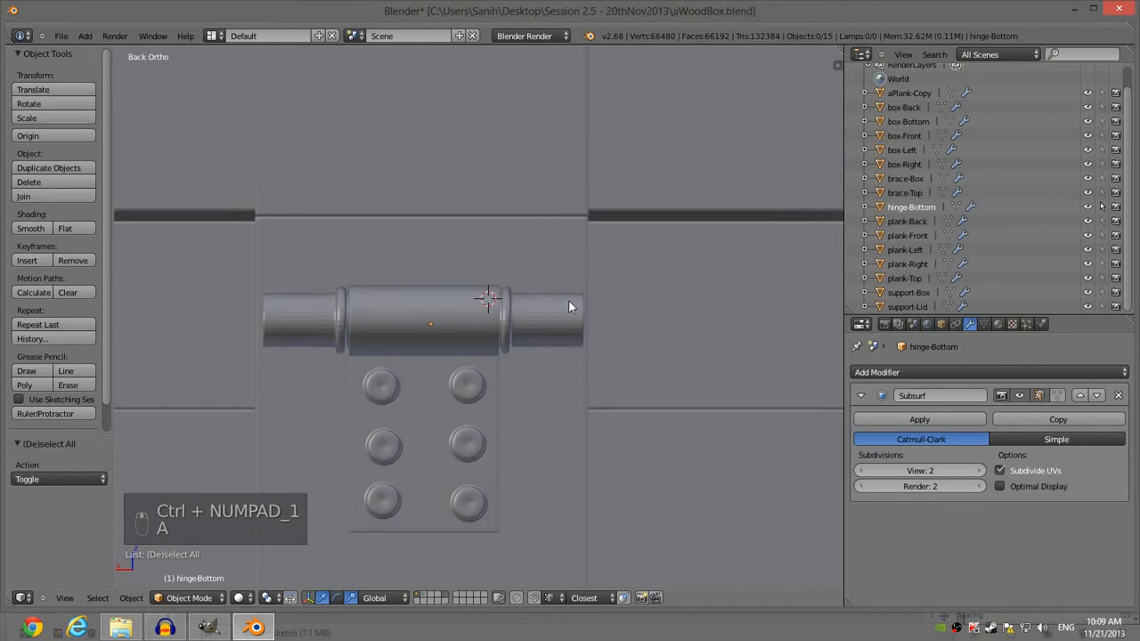
# Step: Duplicate hinge-Bottom and move the copy 1.335 up along Z, above the original
pyautogui.rightClick(534, 315)
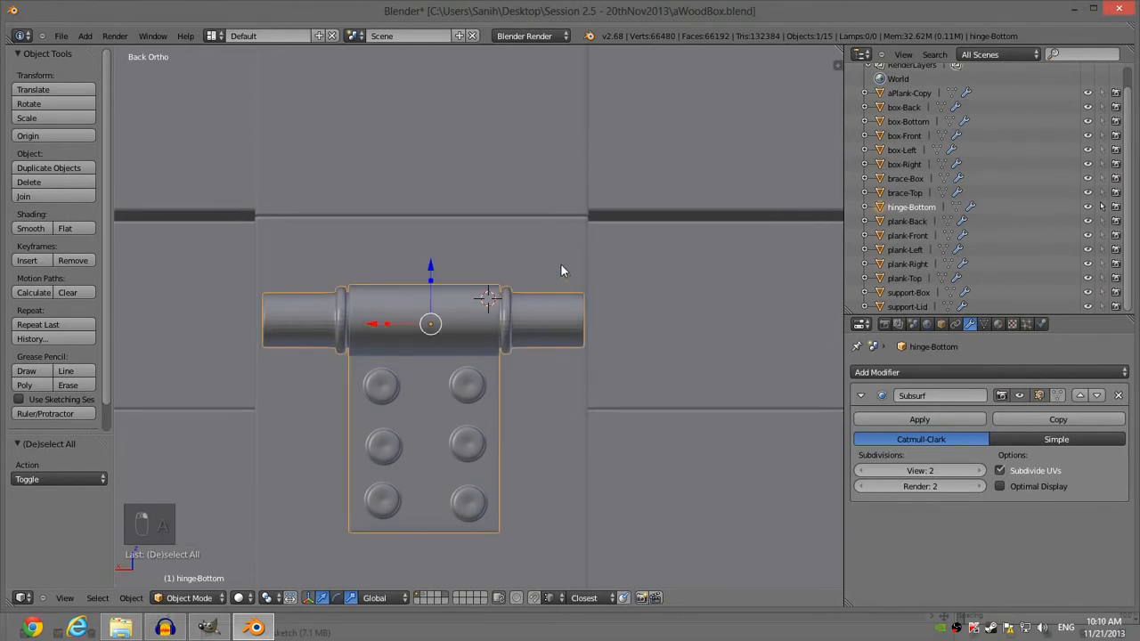
pyautogui.hotkey('shift', 'd')
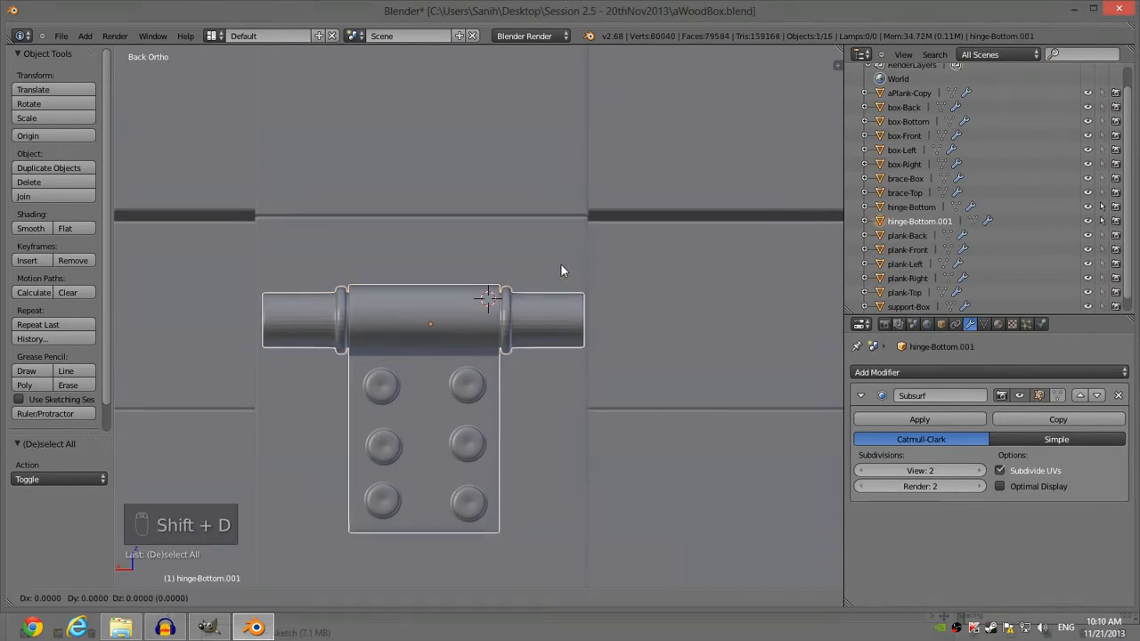
pyautogui.rightClick(546, 188)
pyautogui.moveTo(428, 270); pyautogui.dragTo(433, 55)
pyautogui.scroll(-2, 553, 194)
pyautogui.scroll(1, 553, 191)
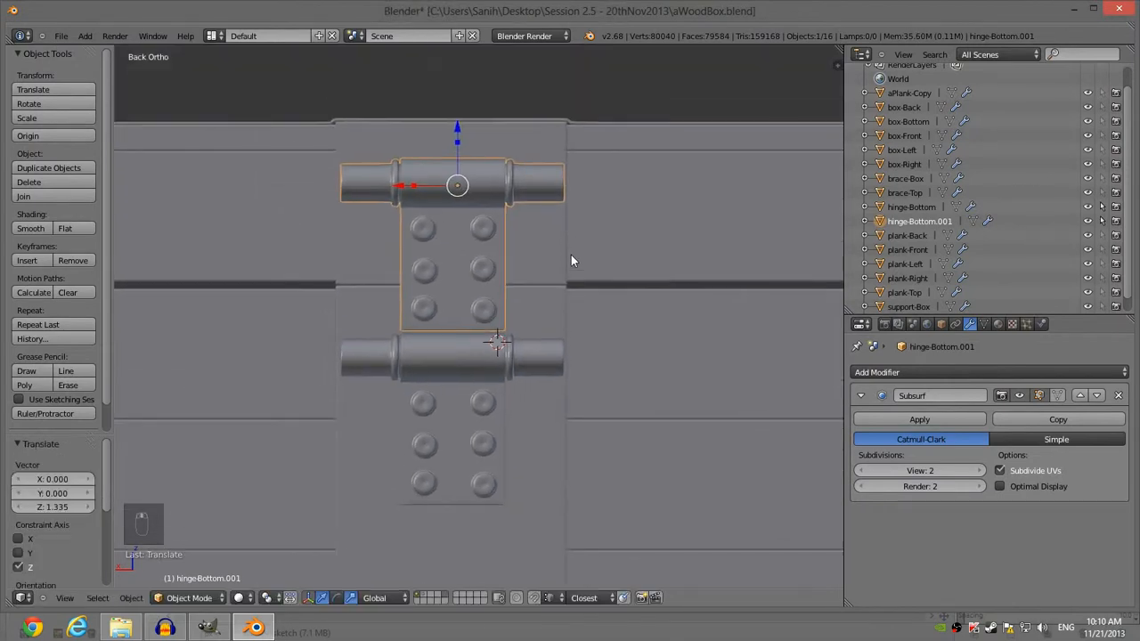
# Step: Rotate the duplicated hinge 180° and lower it to just above the original, offset -0.398 along X
pyautogui.write('r180')
pyautogui.press('Return')
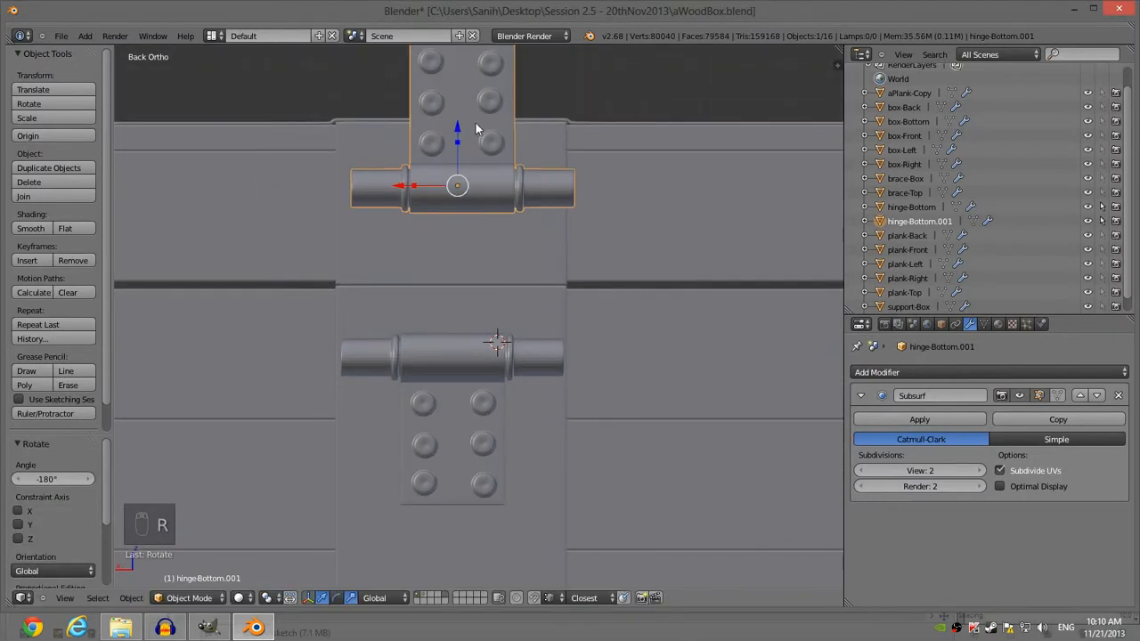
pyautogui.moveTo(455, 130); pyautogui.dragTo(453, 301)
pyautogui.keyDown('shift'); pyautogui.scroll(3, 543, 300); pyautogui.keyUp('shift')
pyautogui.scroll(1, 543, 300)
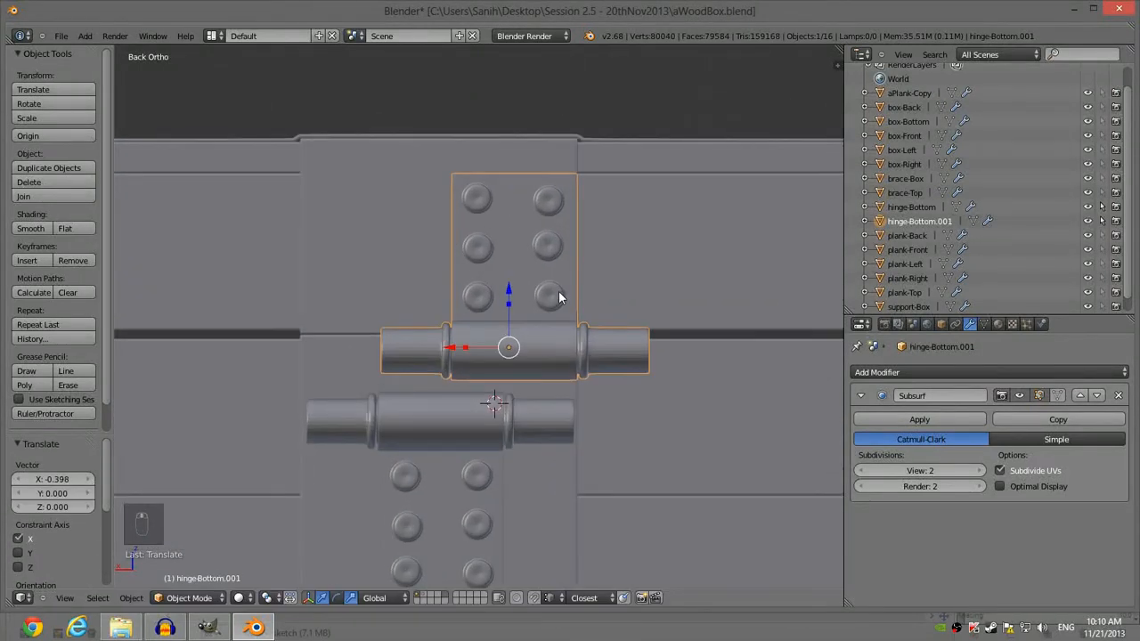
# Step: In Edit Mode, select both side tubes and their rings on the duplicate by growing the selection, and delete their vertices
pyautogui.scroll(2, 559, 297)
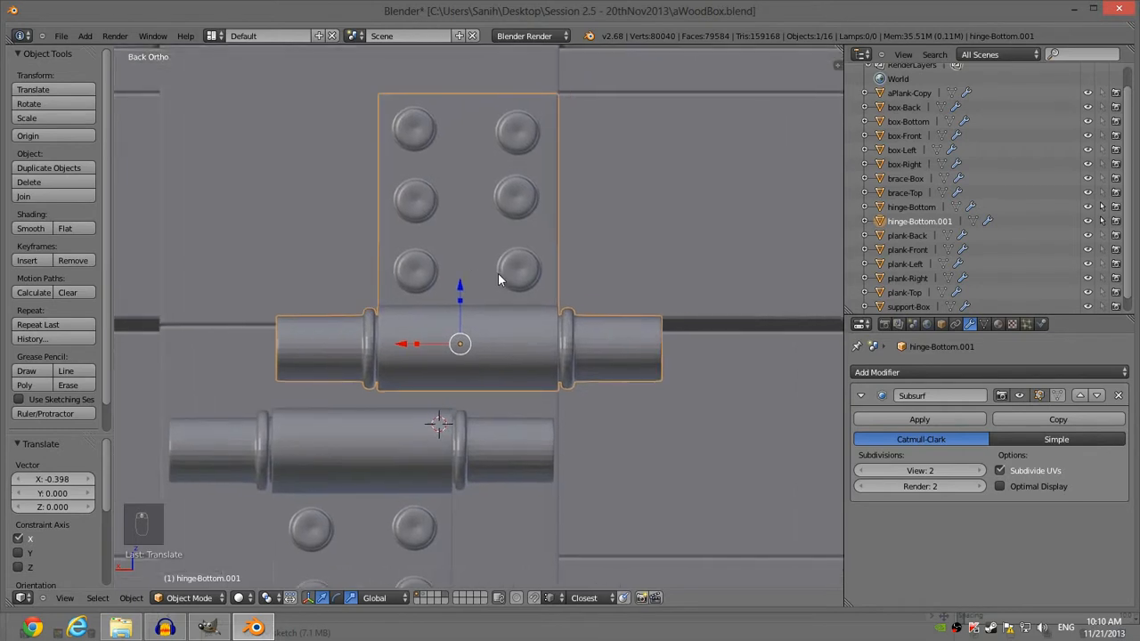
pyautogui.press('Tab')
pyautogui.press('ctrl+KP_Add')
pyautogui.press('ctrl+KP_Add')
pyautogui.press('ctrl+KP_Add')
pyautogui.press('ctrl+KP_Add')
pyautogui.press('ctrl+KP_Add')
pyautogui.press('ctrl+KP_Add')
pyautogui.press('ctrl+KP_Add')
pyautogui.press('ctrl+KP_Add')
pyautogui.press('ctrl+KP_Add')
pyautogui.press('ctrl+KP_Add')
pyautogui.press('ctrl+KP_Add')
pyautogui.press('ctrl+KP_Add')
pyautogui.press('ctrl+KP_Add')
pyautogui.press('ctrl+KP_Add')
pyautogui.press('ctrl+KP_Add')
pyautogui.press('ctrl+KP_Add')
pyautogui.press('ctrl+KP_Add')
pyautogui.press('ctrl+KP_Add')
pyautogui.press('ctrl+KP_Add')
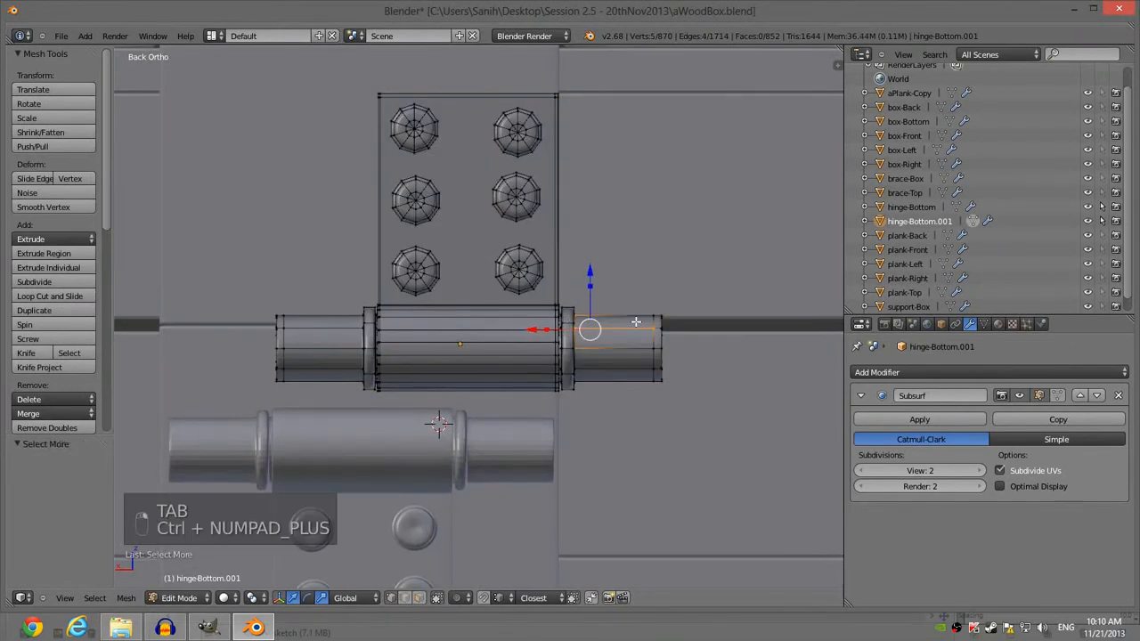
pyautogui.press('ctrl+KP_Add')
pyautogui.press('ctrl+KP_Add')
pyautogui.press('ctrl+KP_Add')
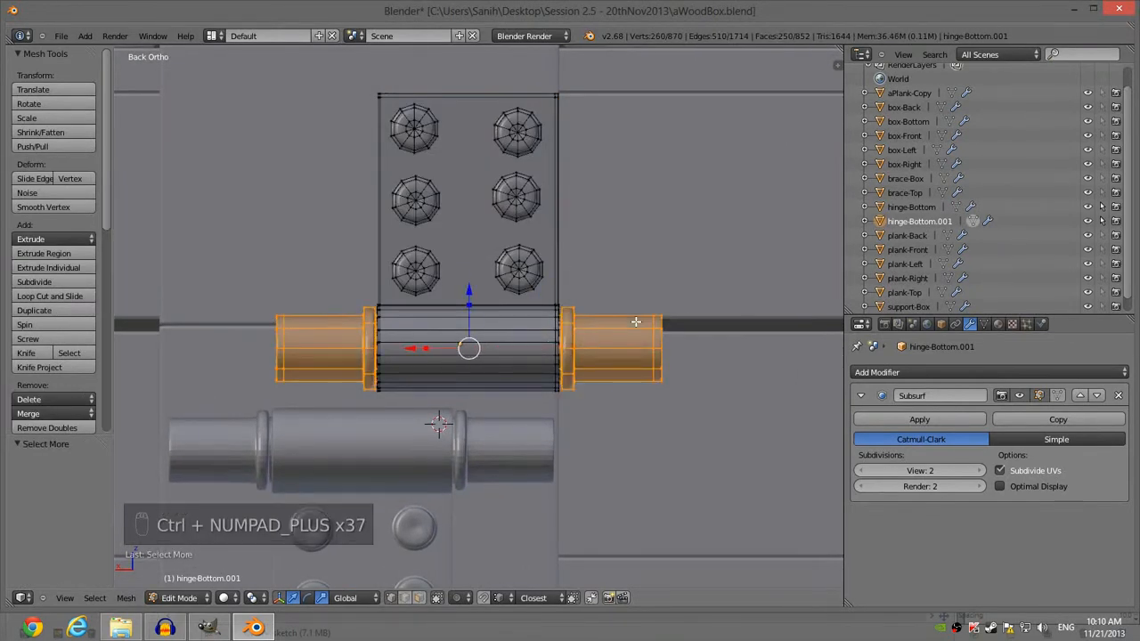
pyautogui.press('x')
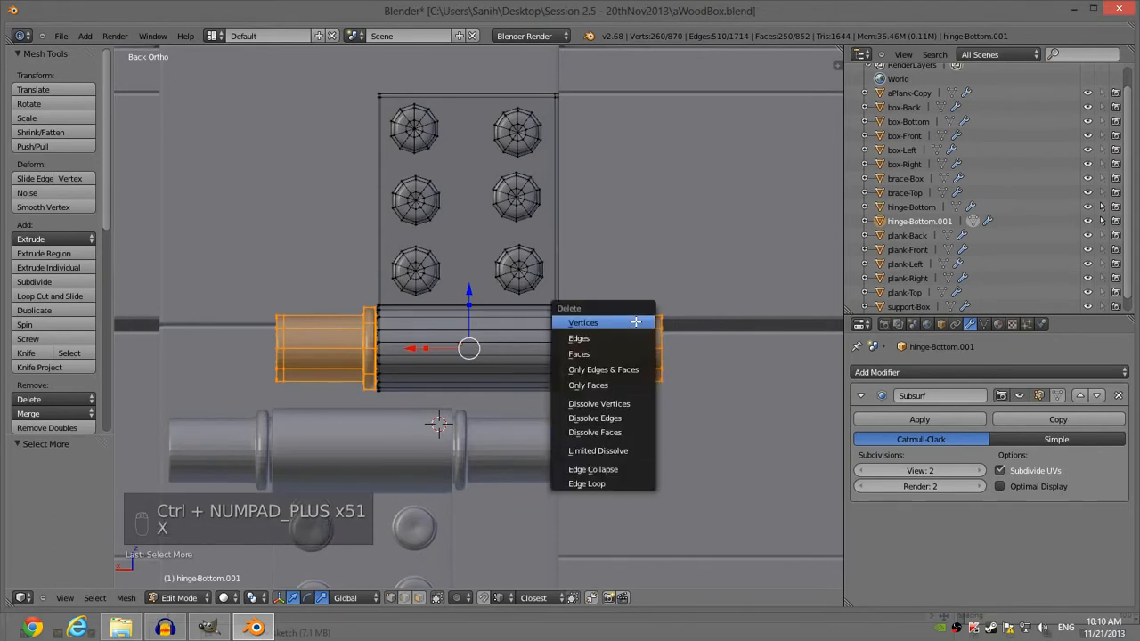
pyautogui.click(636, 322)
pyautogui.press('a')
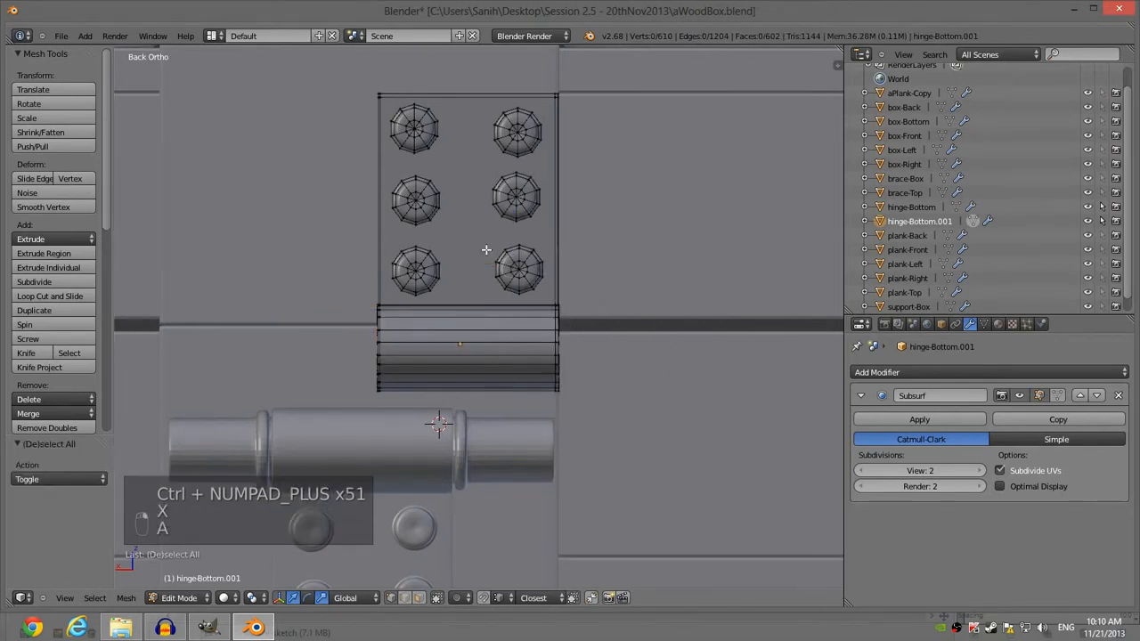
# Step: Try to delete the three rivets in the copy's left column with Circle Select in solid shading, and undo the deletion
pyautogui.press('c')
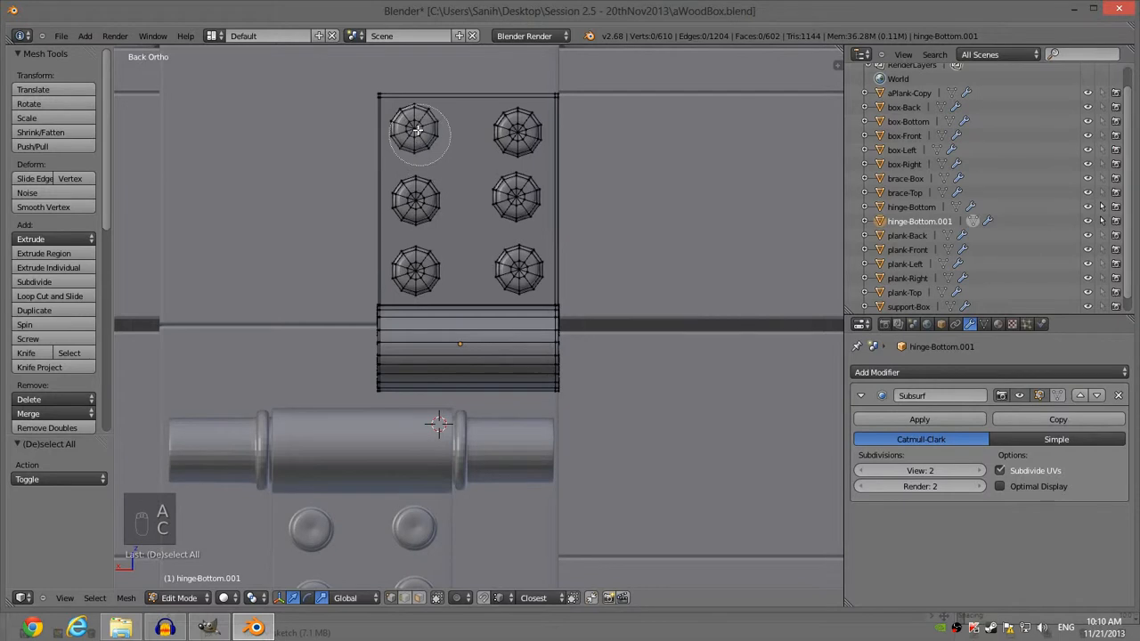
pyautogui.moveTo(417, 130); pyautogui.dragTo(415, 202)
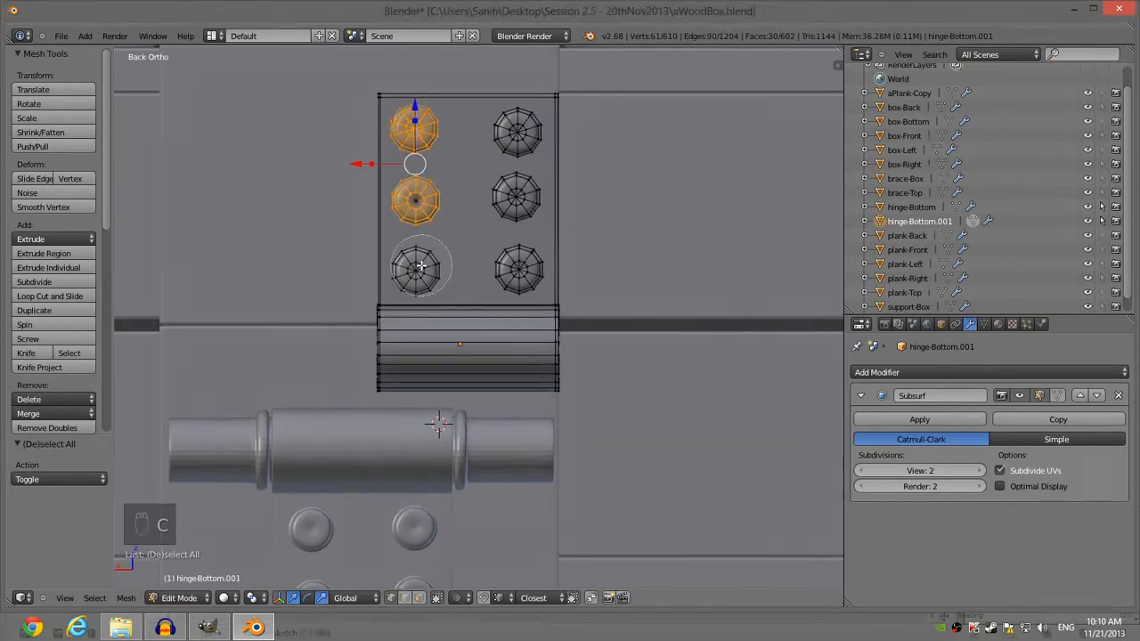
pyautogui.moveTo(415, 271); pyautogui.dragTo(423, 267)
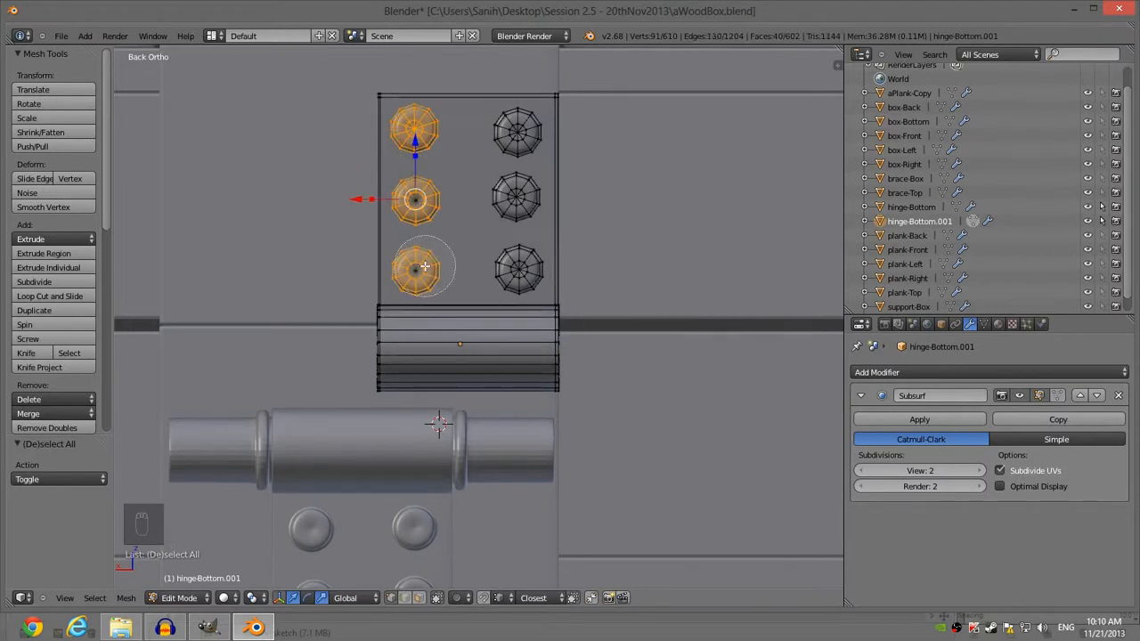
pyautogui.press('x')
pyautogui.click(450, 208)
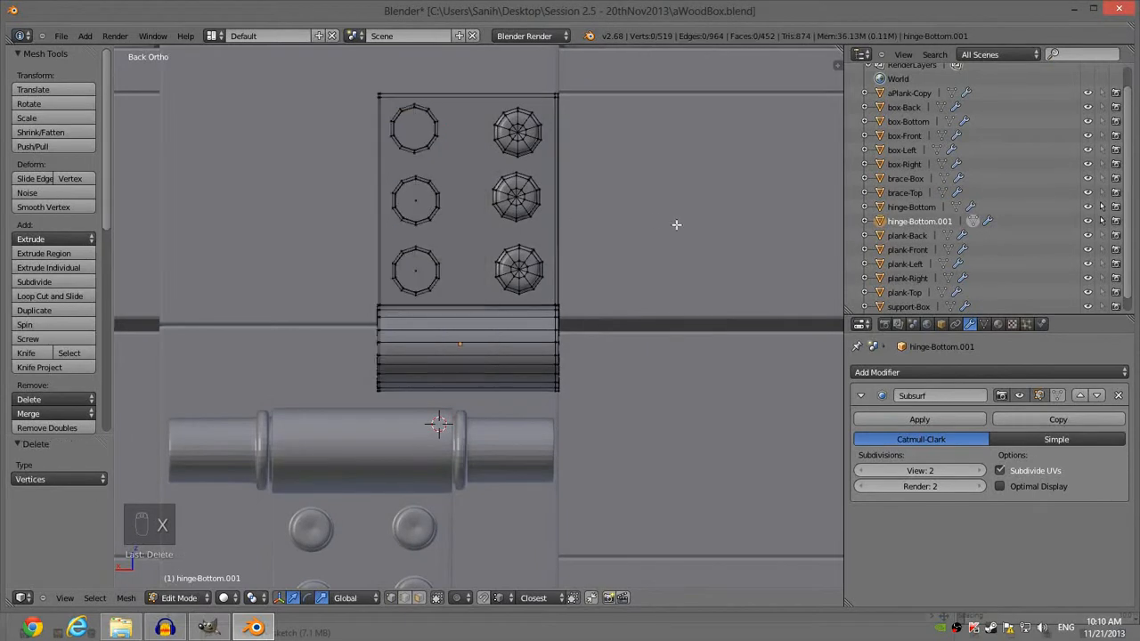
pyautogui.hotkey('ctrl', 'z')
# Step: In wireframe shading, circle-select the left column's three complete rivets, delete them and the leftover vertex, and return to solid shading
pyautogui.press('z')
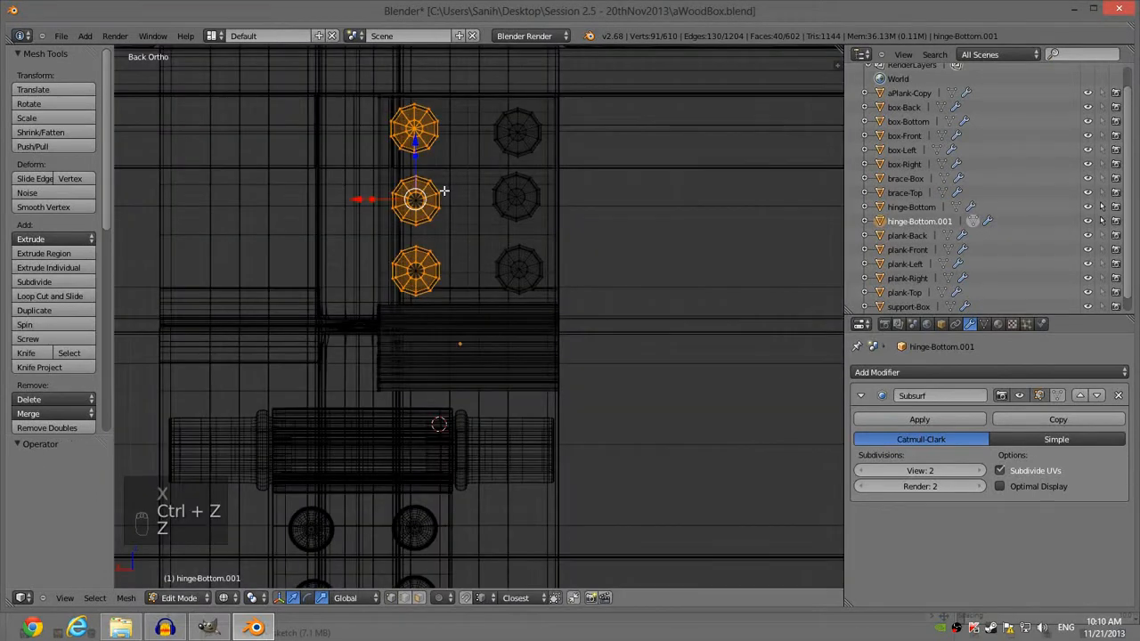
pyautogui.scroll(3, 436, 193)
pyautogui.press('c')
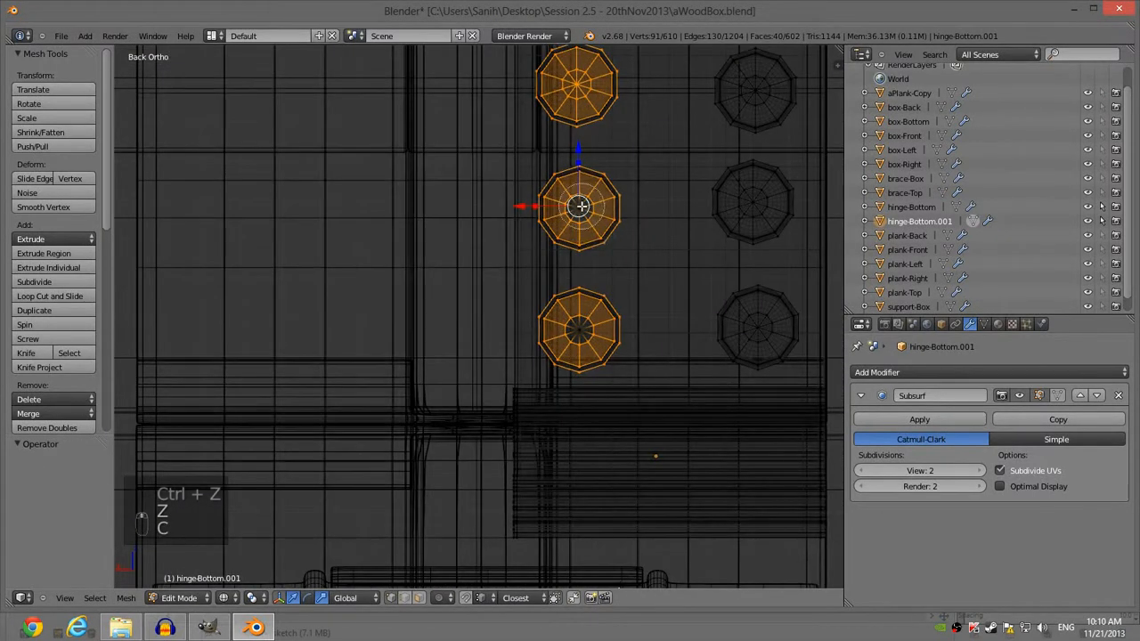
pyautogui.moveTo(580, 206)
pyautogui.mouseDown()
pyautogui.moveTo(577, 326)
pyautogui.moveTo(576, 85)
pyautogui.mouseUp()
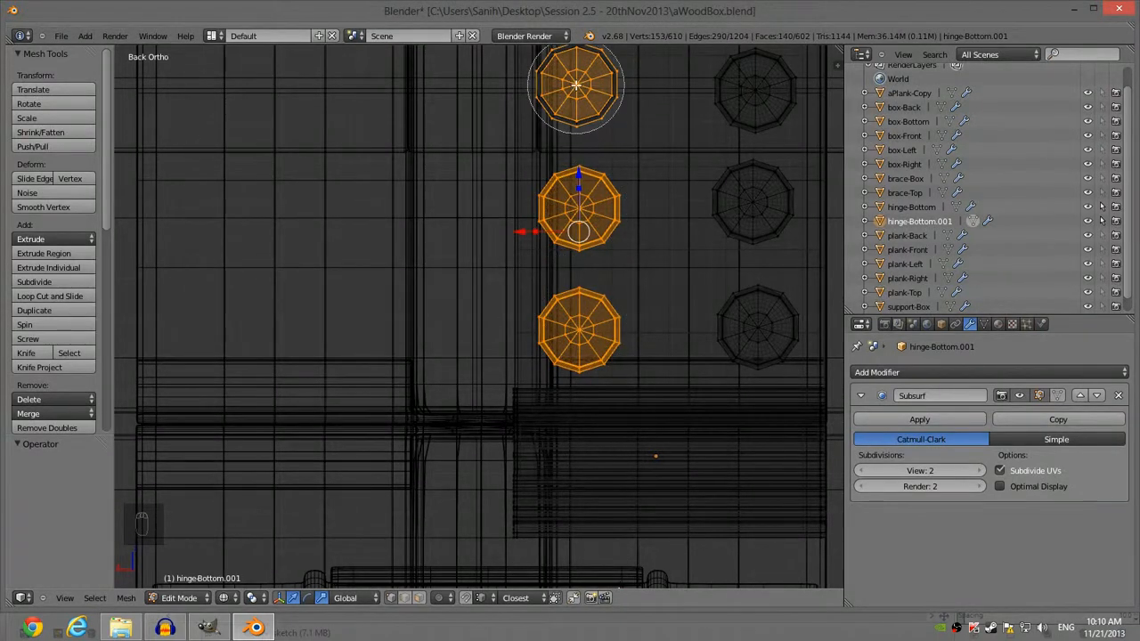
pyautogui.rightClick(576, 88)
pyautogui.keyDown('shift'); pyautogui.moveTo(623, 106); pyautogui.dragTo(621, 132, button='middle'); pyautogui.keyUp('shift')
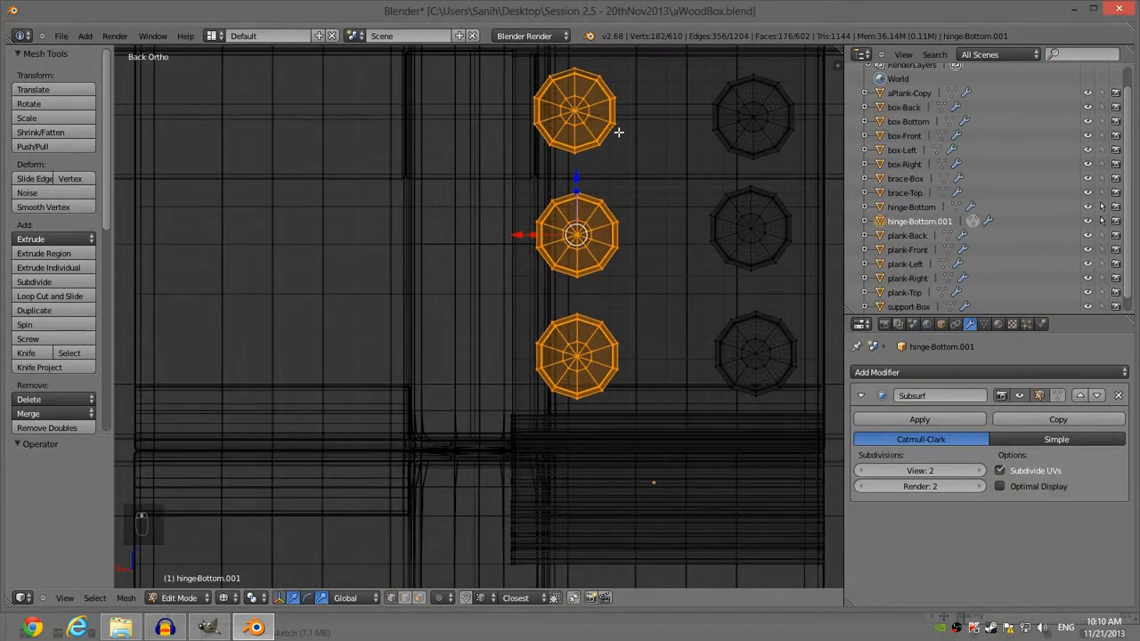
pyautogui.press('x')
pyautogui.click(618, 131)
pyautogui.scroll(-2, 624, 175)
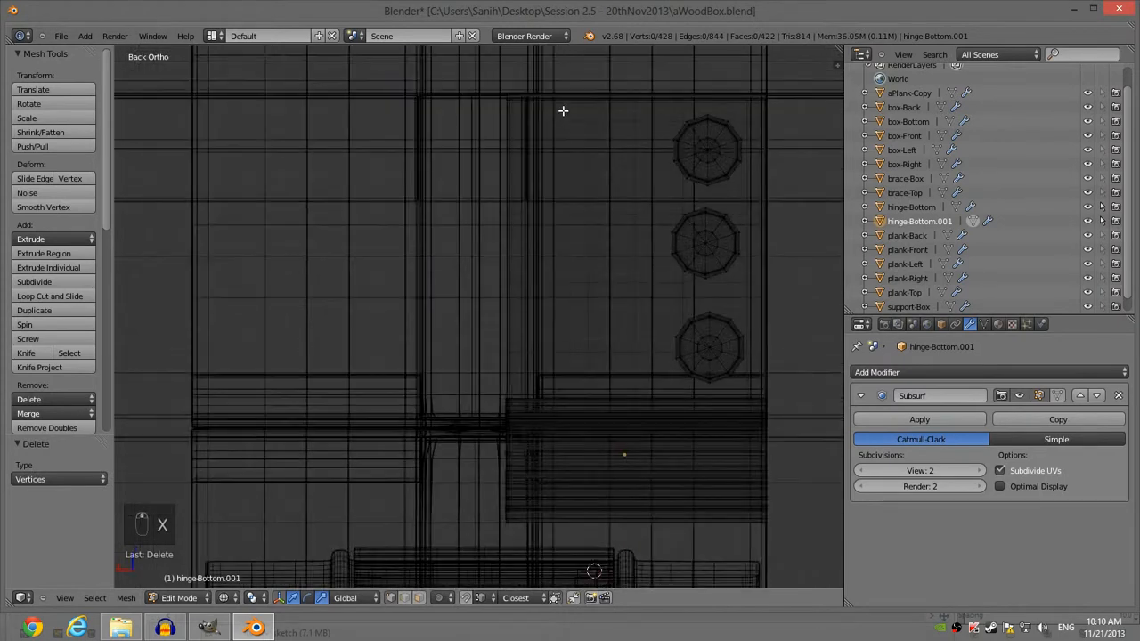
pyautogui.press('x')
pyautogui.click(579, 125)
pyautogui.press('z')
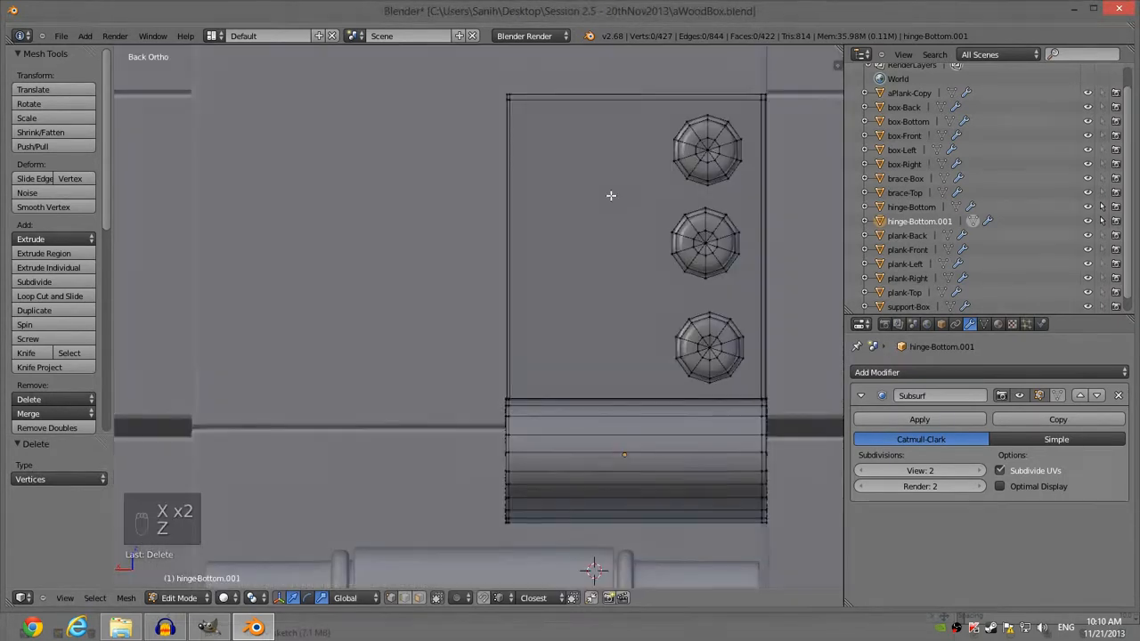
# Step: Select the whole lowest remaining rivet by growing the selection, move it slightly upward, and deselect everything
pyautogui.moveTo(611, 193)
pyautogui.keyDown('shift'); pyautogui.mouseDown(button='middle')
pyautogui.moveTo(509, 187)
pyautogui.moveTo(498, 169)
pyautogui.mouseUp(button='middle'); pyautogui.keyUp('shift')
pyautogui.press('ctrl+KP_Add')
pyautogui.press('ctrl+KP_Add')
pyautogui.press('ctrl+KP_Add')
pyautogui.press('ctrl+KP_Add')
pyautogui.press('ctrl+KP_Add')
pyautogui.press('ctrl+KP_Add')
pyautogui.press('ctrl+KP_Add')
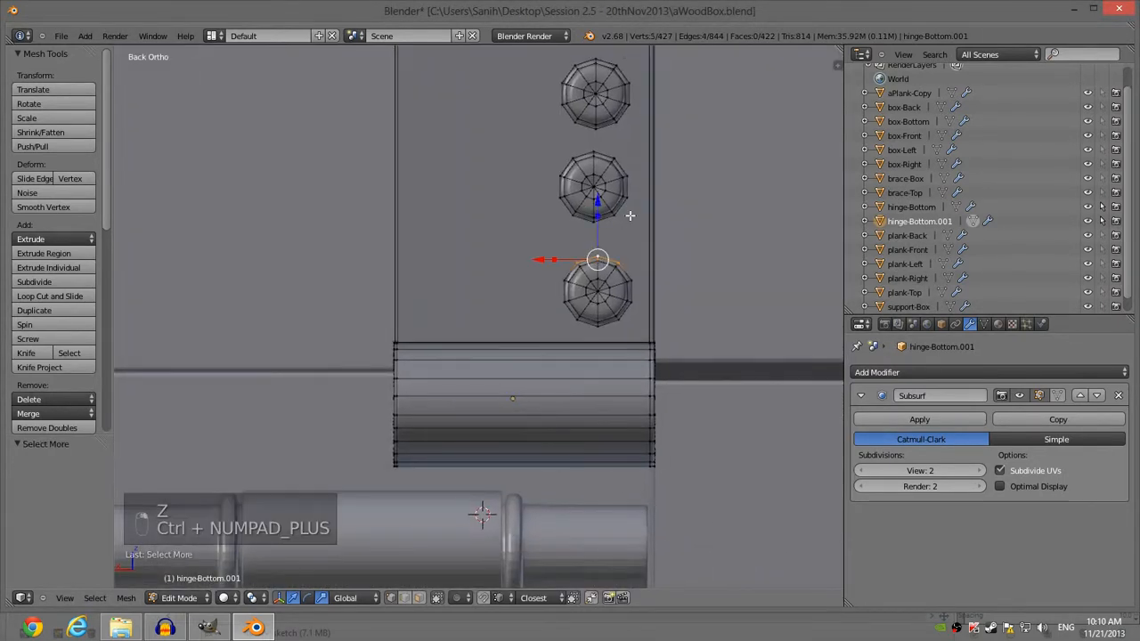
pyautogui.press('g')
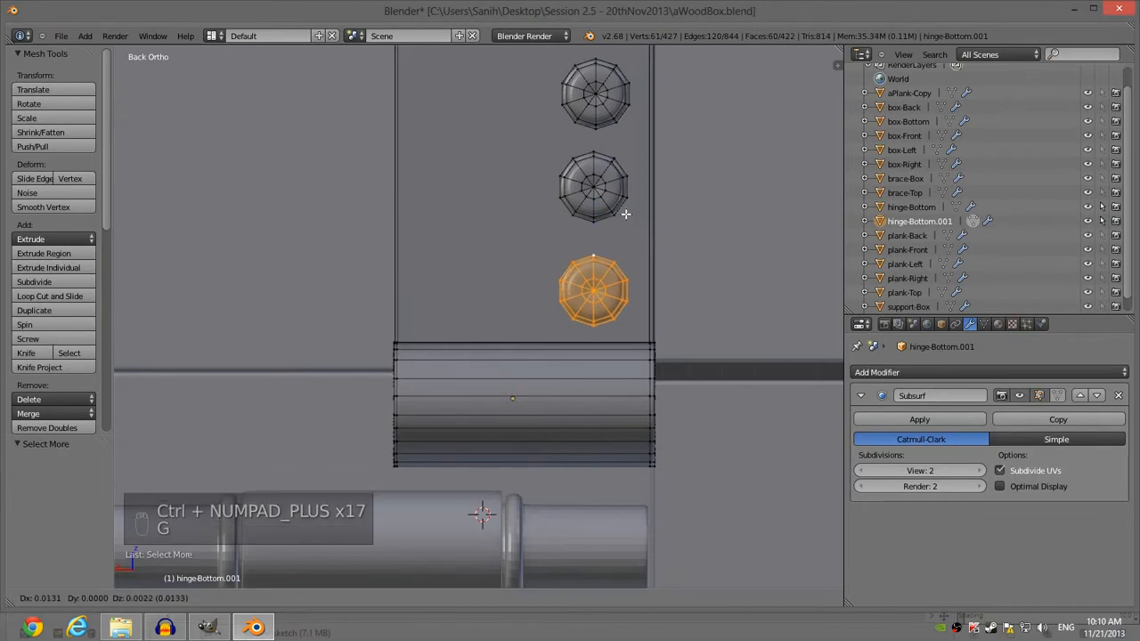
pyautogui.click(626, 213)
pyautogui.press('a')
pyautogui.scroll(-1, 596, 226)
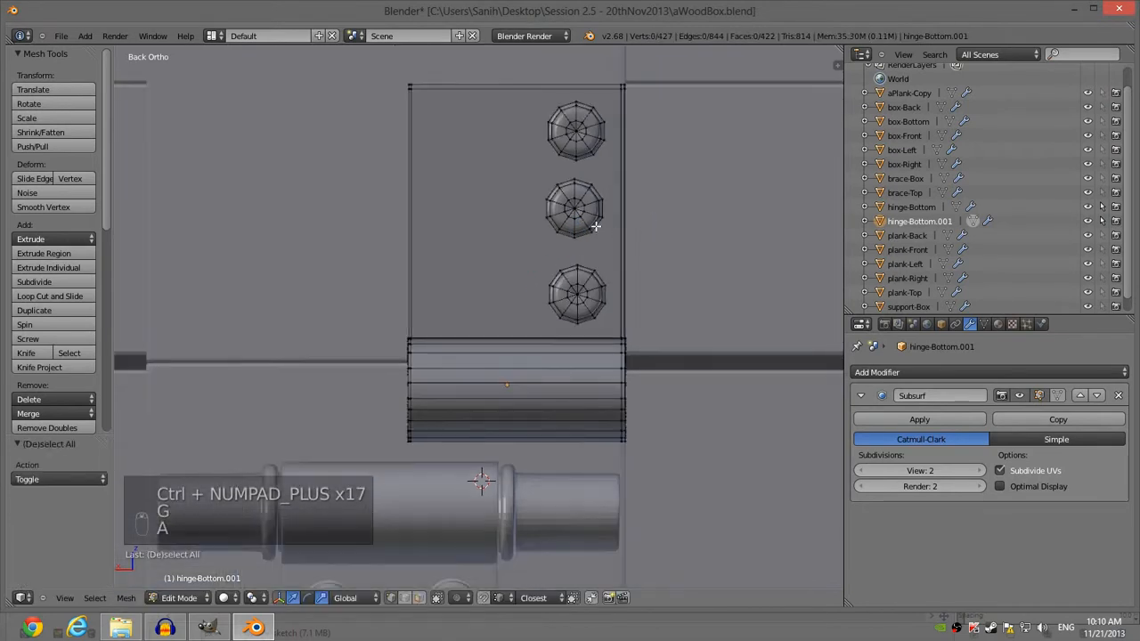
# Step: Select the whole middle rivet and move it slightly down so the three rivets are evenly spaced, leaving nothing selected
pyautogui.rightClick(579, 207)
pyautogui.press('ctrl+KP_Add')
pyautogui.press('ctrl+KP_Add')
pyautogui.press('ctrl+KP_Add')
pyautogui.press('ctrl+KP_Add')
pyautogui.press('ctrl+KP_Add')
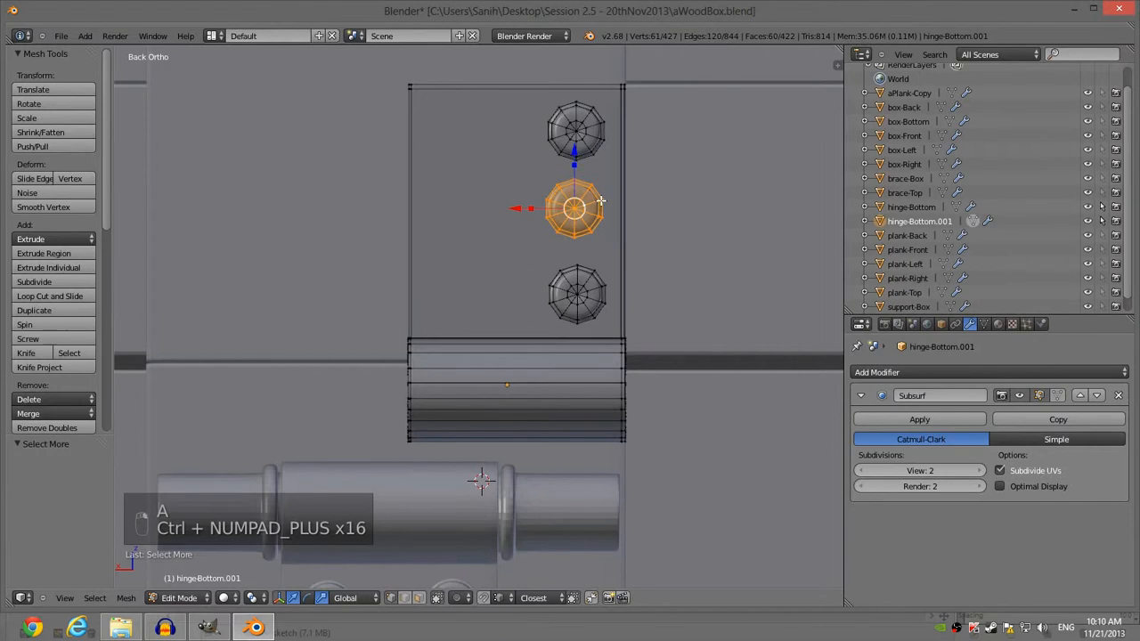
pyautogui.press('g')
pyautogui.rightClick(646, 198)
pyautogui.press('a')
# Step: Save over aWoodBox.blend and check the remaining rivet column in wireframe and solid shading
pyautogui.hotkey('ctrl', 's')
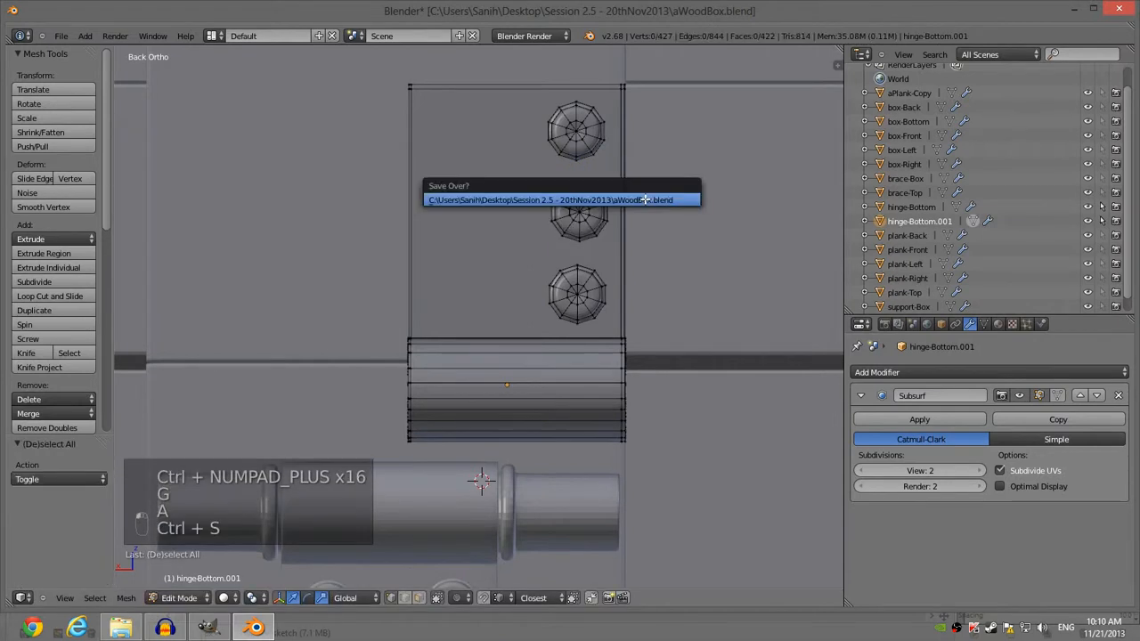
pyautogui.click(645, 200)
pyautogui.keyDown('shift'); pyautogui.moveTo(603, 170); pyautogui.dragTo(534, 183, button='middle'); pyautogui.keyUp('shift')
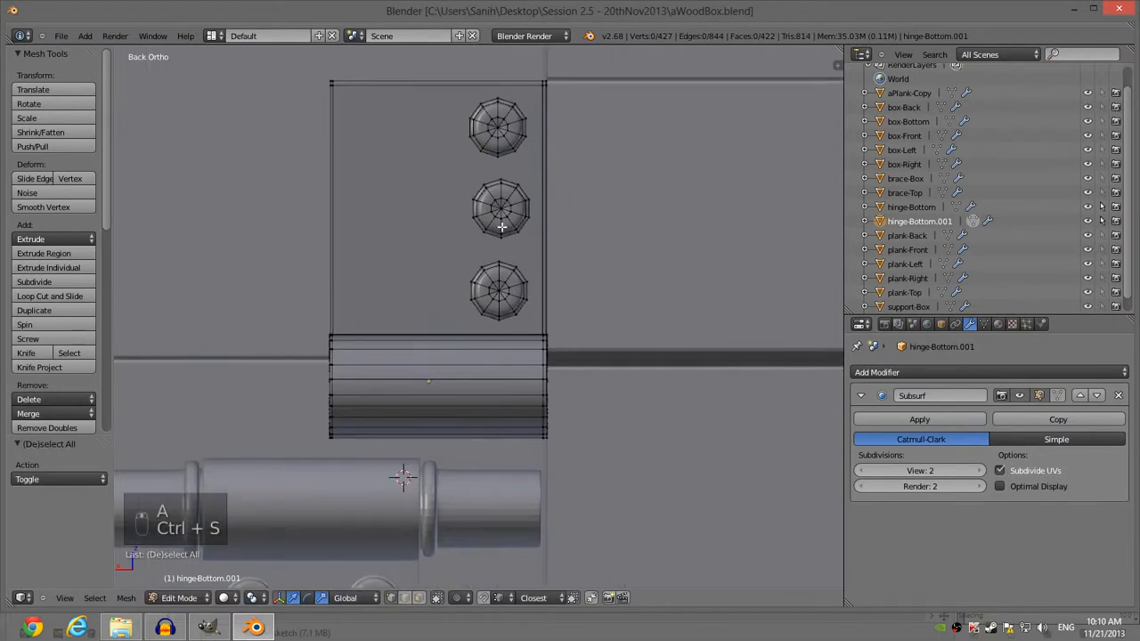
pyautogui.hotkey('ctrl', 's')
pyautogui.keyDown('shift'); pyautogui.moveTo(507, 264); pyautogui.dragTo(557, 227, button='middle'); pyautogui.keyUp('shift')
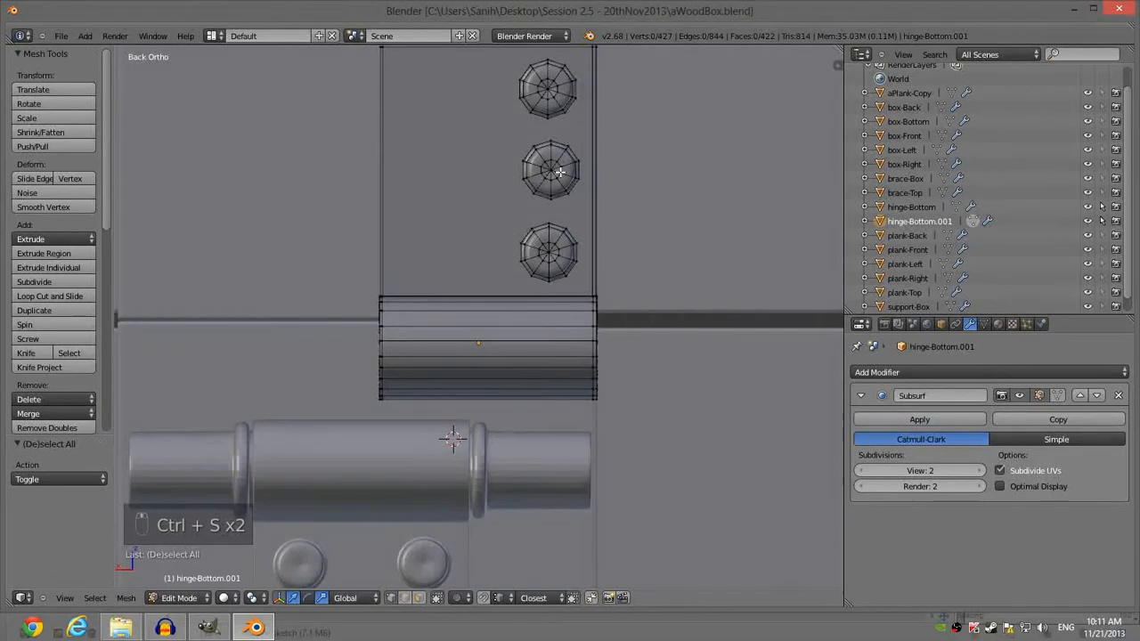
pyautogui.keyDown('shift'); pyautogui.moveTo(560, 173); pyautogui.dragTo(573, 190, button='middle'); pyautogui.keyUp('shift')
pyautogui.press('z')
pyautogui.press('z')
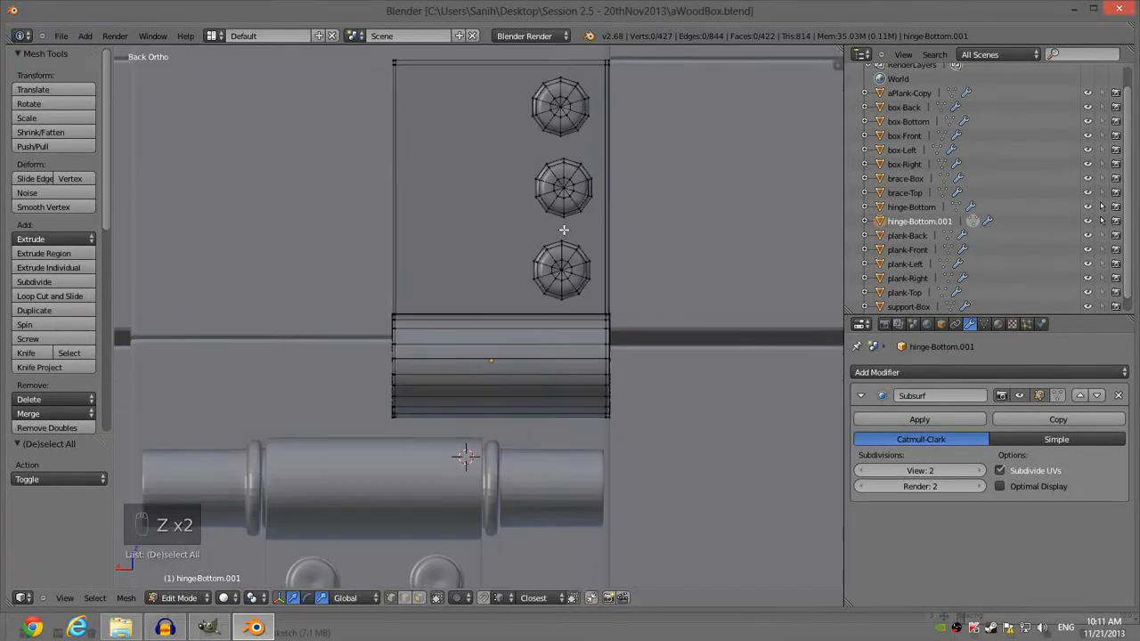
# Step: Circle-select all the left edge vertices of the upper hinge half in wireframe and move them about -0.46 along X, narrowing it around the rivets
pyautogui.press('c')
pyautogui.moveTo(400, 77)
pyautogui.mouseDown()
pyautogui.moveTo(395, 382)
pyautogui.moveTo(420, 274)
pyautogui.mouseUp()
pyautogui.press('z')
pyautogui.press('c')
pyautogui.moveTo(418, 94)
pyautogui.mouseDown()
pyautogui.moveTo(400, 170)
pyautogui.moveTo(405, 406)
pyautogui.mouseUp()
pyautogui.rightClick(324, 336)
pyautogui.press('g')
pyautogui.press('x')
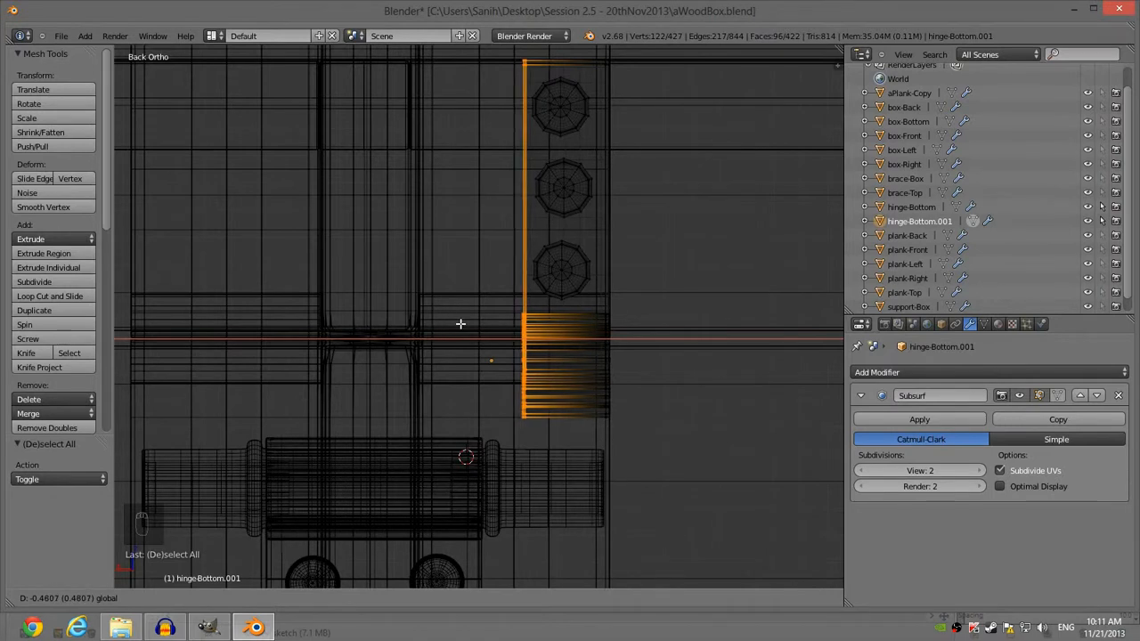
pyautogui.click(458, 323)
pyautogui.press('a')
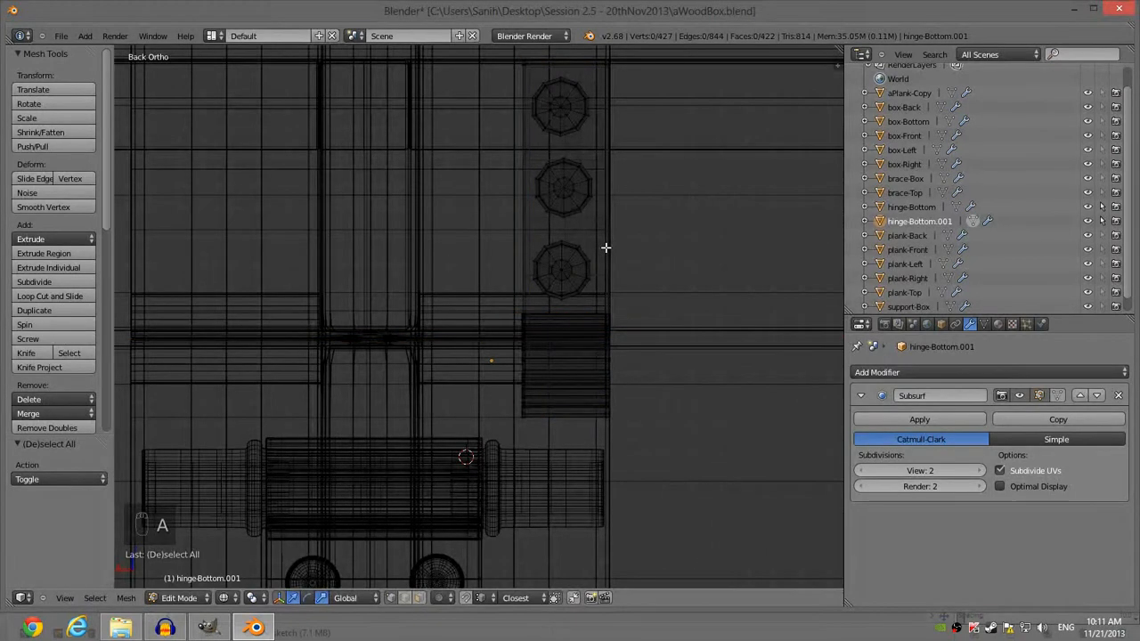
# Step: Circle-select the upper hinge half's right edge vertices through the mesh, move them 0.026 along X, and save the file with nothing selected
pyautogui.press('z')
pyautogui.press('c')
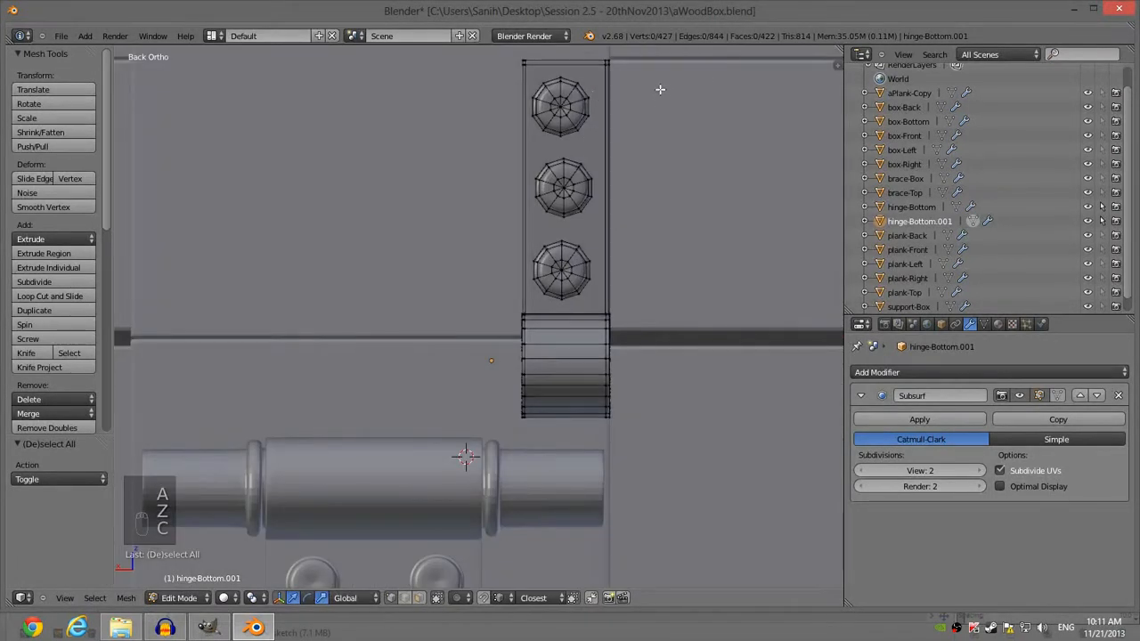
pyautogui.press('z')
pyautogui.press('c')
pyautogui.moveTo(644, 71)
pyautogui.mouseDown()
pyautogui.moveTo(644, 404)
pyautogui.moveTo(655, 422)
pyautogui.mouseUp()
pyautogui.rightClick(664, 423)
pyautogui.press('g')
pyautogui.press('x')
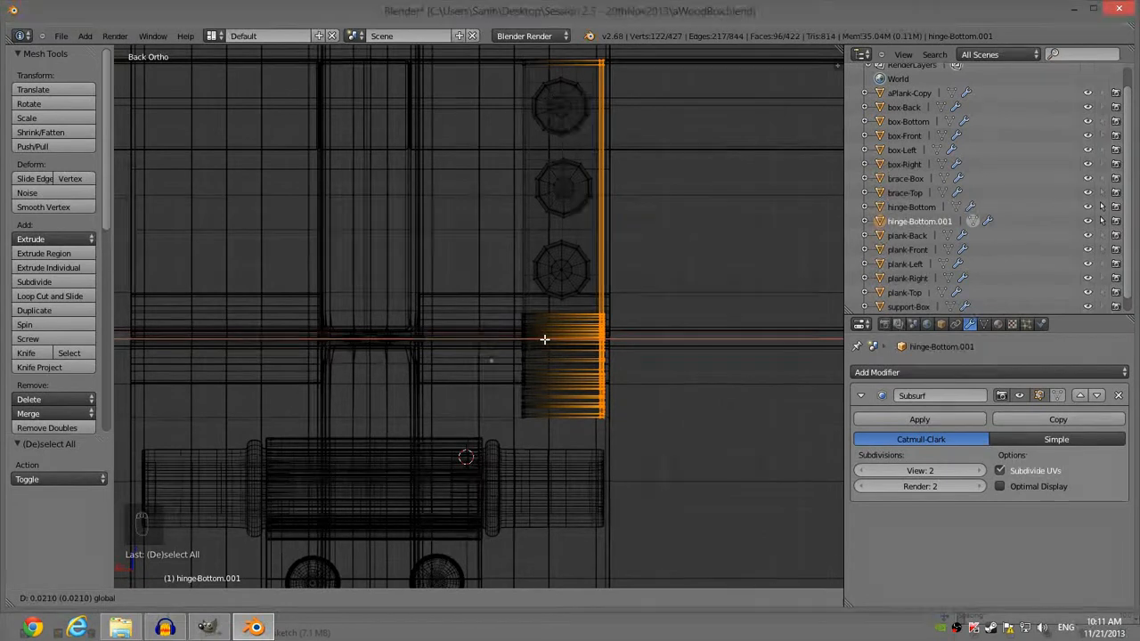
pyautogui.click(542, 337)
pyautogui.press('z')
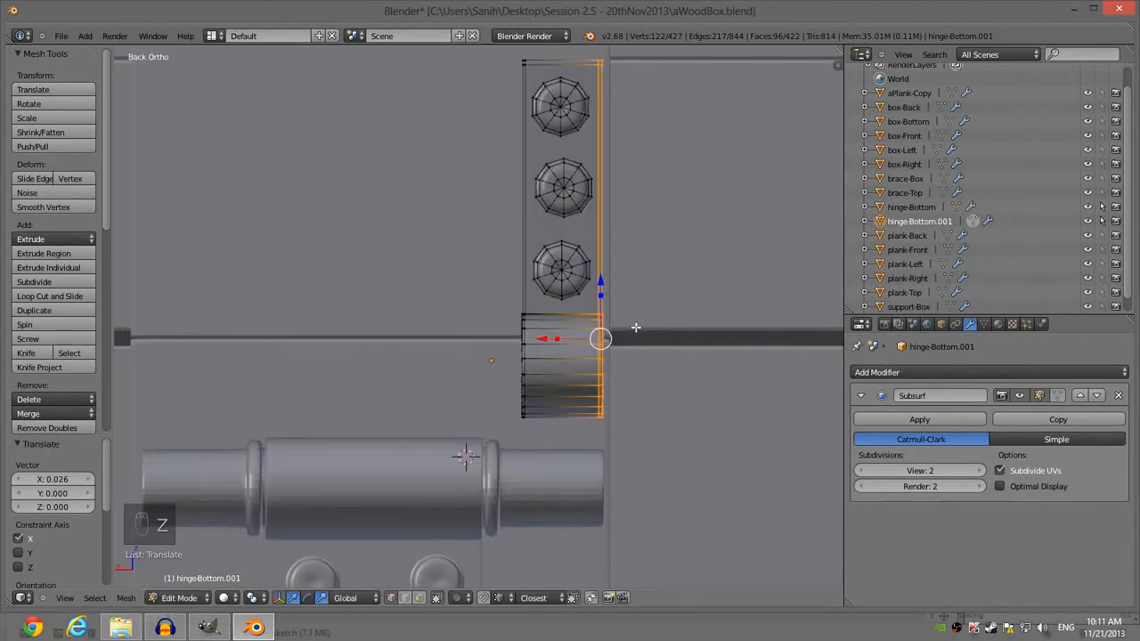
pyautogui.press('a')
pyautogui.moveTo(635, 327); pyautogui.dragTo(635, 267, button='middle')
pyautogui.hotkey('ctrl', 's')
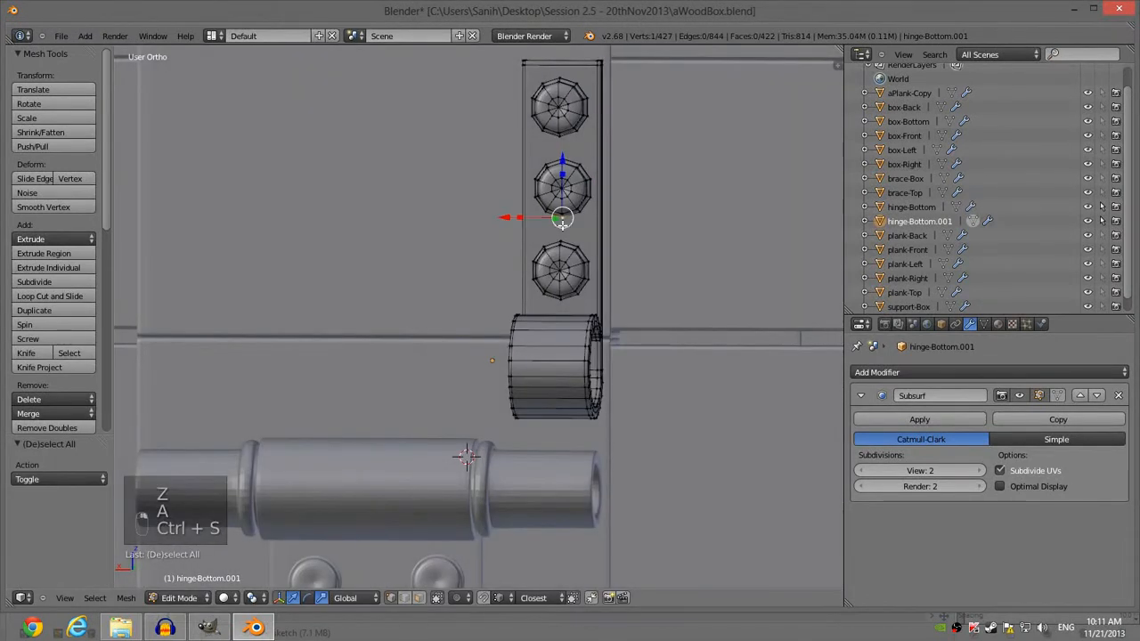
# Step: In Object Mode, raise hinge-Bottom 0.454 along Z in the left view so its barrel lines up with the upper hinge half's curl
pyautogui.press('Tab')
pyautogui.press('ctrl+KP_1')
pyautogui.press('ctrl+KP_3')
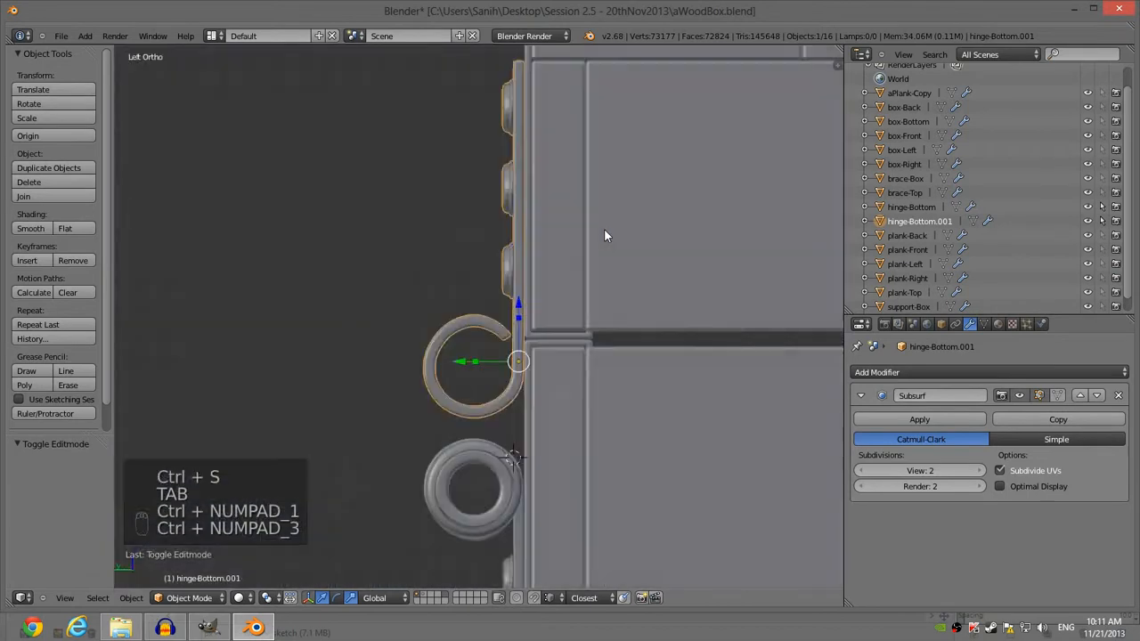
pyautogui.keyDown('shift'); pyautogui.moveTo(556, 257); pyautogui.dragTo(550, 233, button='middle'); pyautogui.keyUp('shift')
pyautogui.rightClick(501, 401)
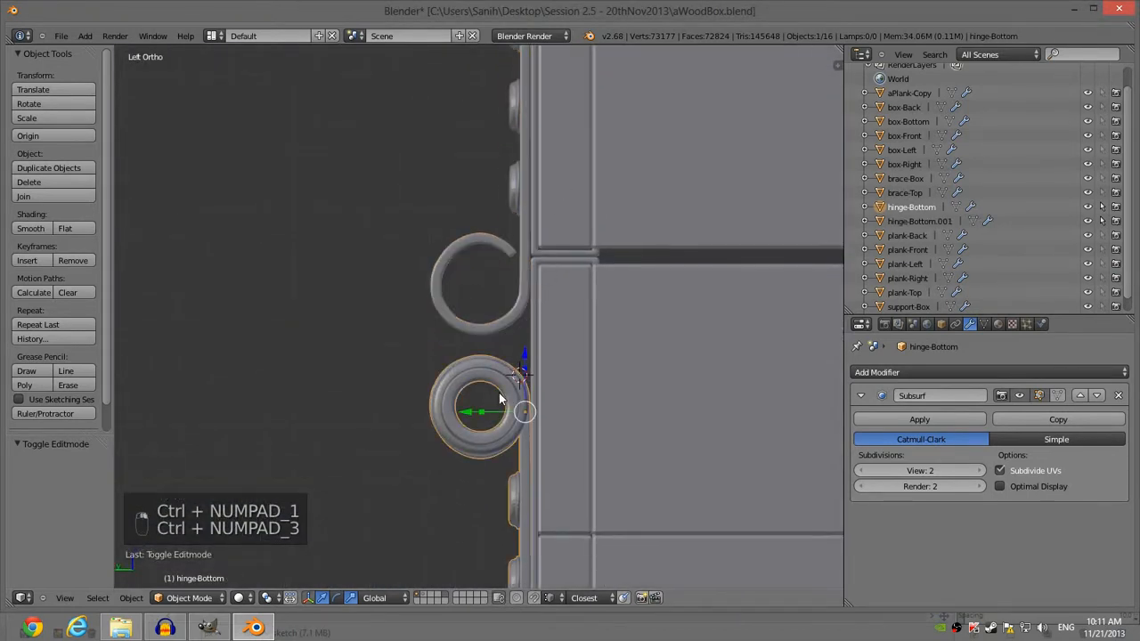
pyautogui.moveTo(526, 352); pyautogui.dragTo(537, 228)
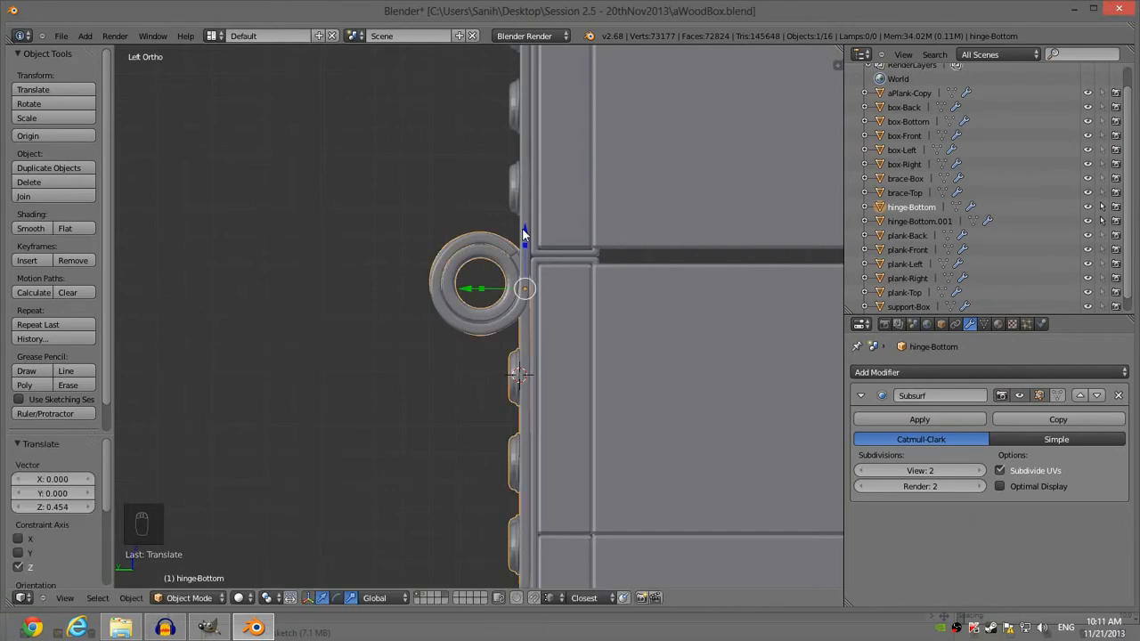
pyautogui.scroll(2, 522, 228)
pyautogui.press('a')
pyautogui.scroll(3, 521, 230)
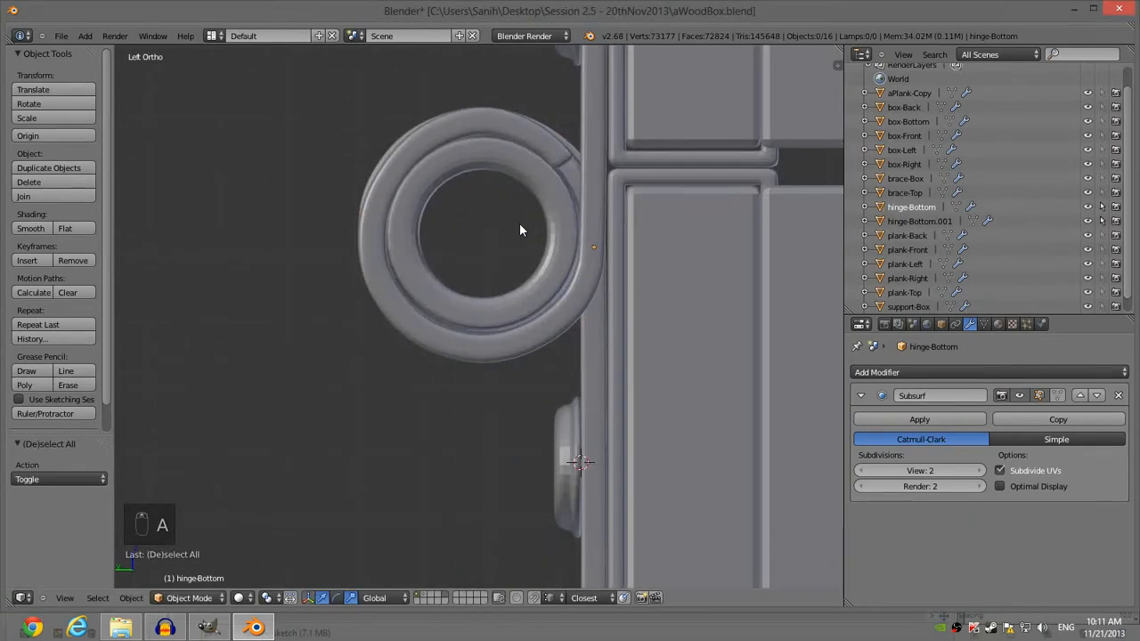
# Step: Move hinge-Bottom.001 up 0.001 along Z and 0.075 along X toward the ring on the barrel, and save over aWoodBox.blend
pyautogui.rightClick(591, 202)
pyautogui.moveTo(598, 165); pyautogui.dragTo(600, 167)
pyautogui.press('ctrl+KP_1')
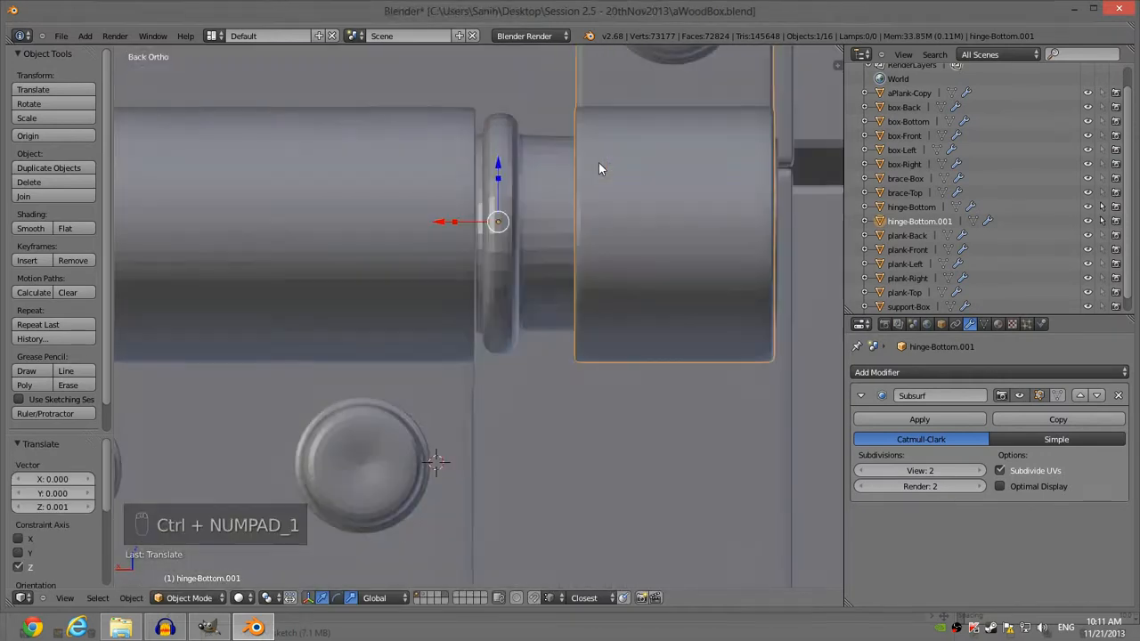
pyautogui.scroll(-2, 603, 170)
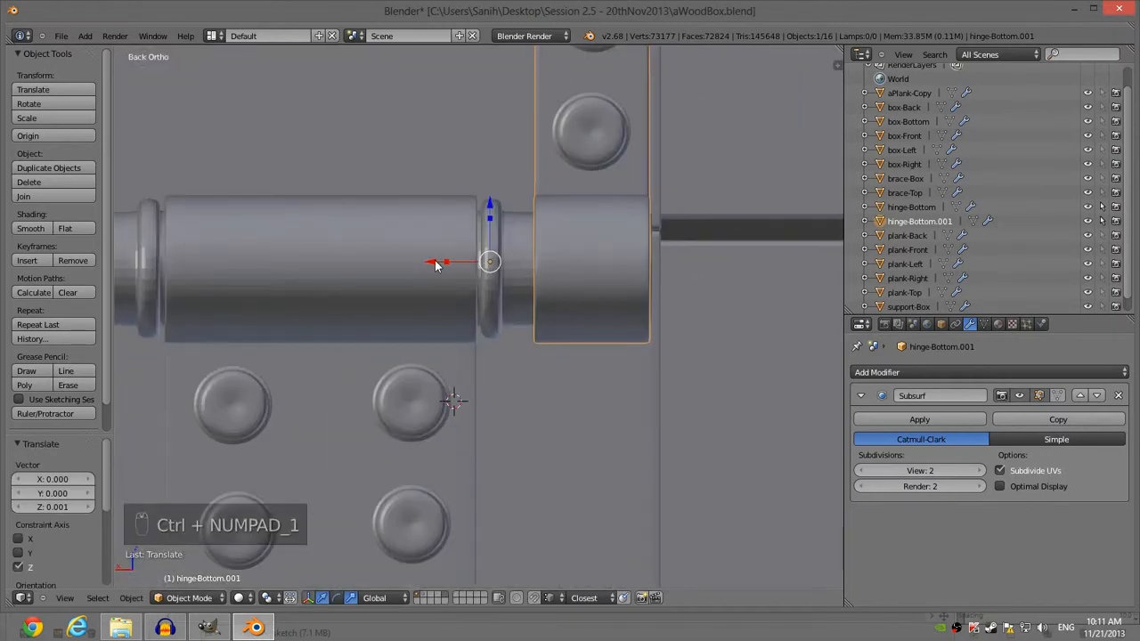
pyautogui.moveTo(437, 261); pyautogui.dragTo(404, 254)
pyautogui.scroll(-5, 447, 262)
pyautogui.scroll(2, 522, 311)
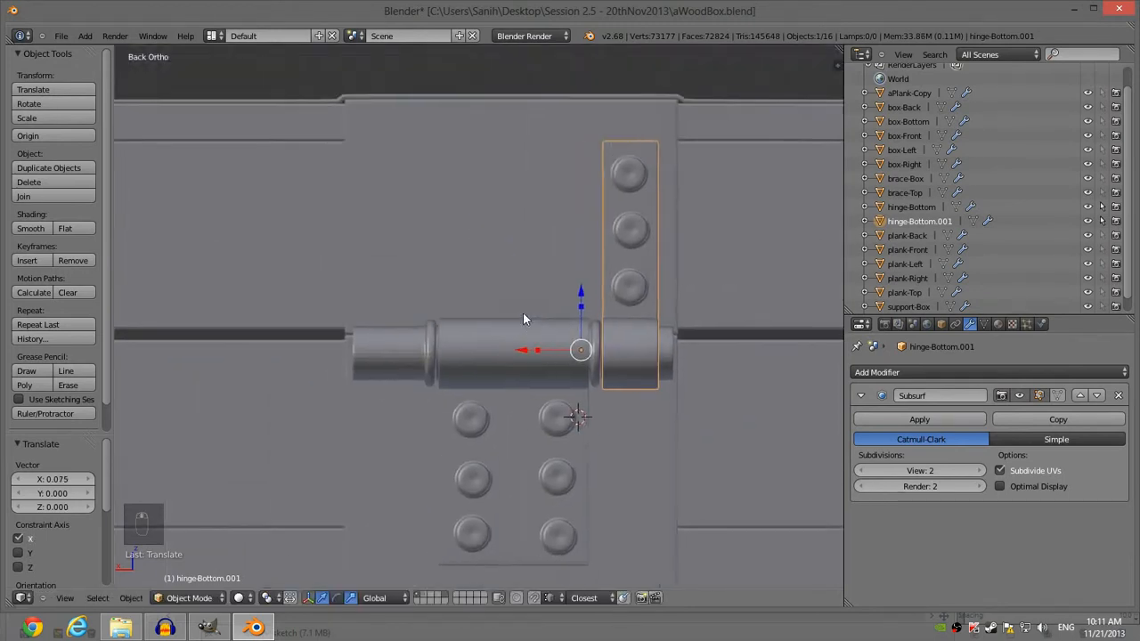
pyautogui.hotkey('ctrl', 's')
pyautogui.click(522, 313)
# Step: Duplicate the upper hinge strap and move the copy 1.252 along X onto the barrel's opposite end
pyautogui.hotkey('shift', 'd')
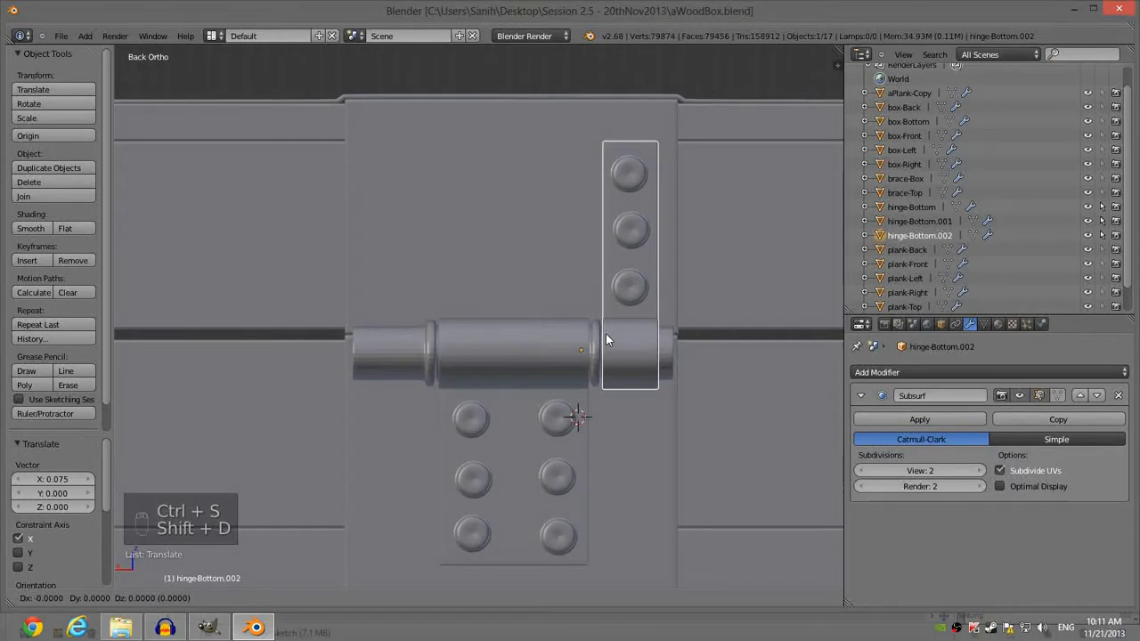
pyautogui.rightClick(605, 340)
pyautogui.moveTo(523, 353); pyautogui.dragTo(286, 340)
# Step: Select all three hinge parts, lower them slightly along Z, shift them 0.008 along X, and save with nothing selected
pyautogui.keyDown('shift'); pyautogui.rightClick(622, 355); pyautogui.keyUp('shift')
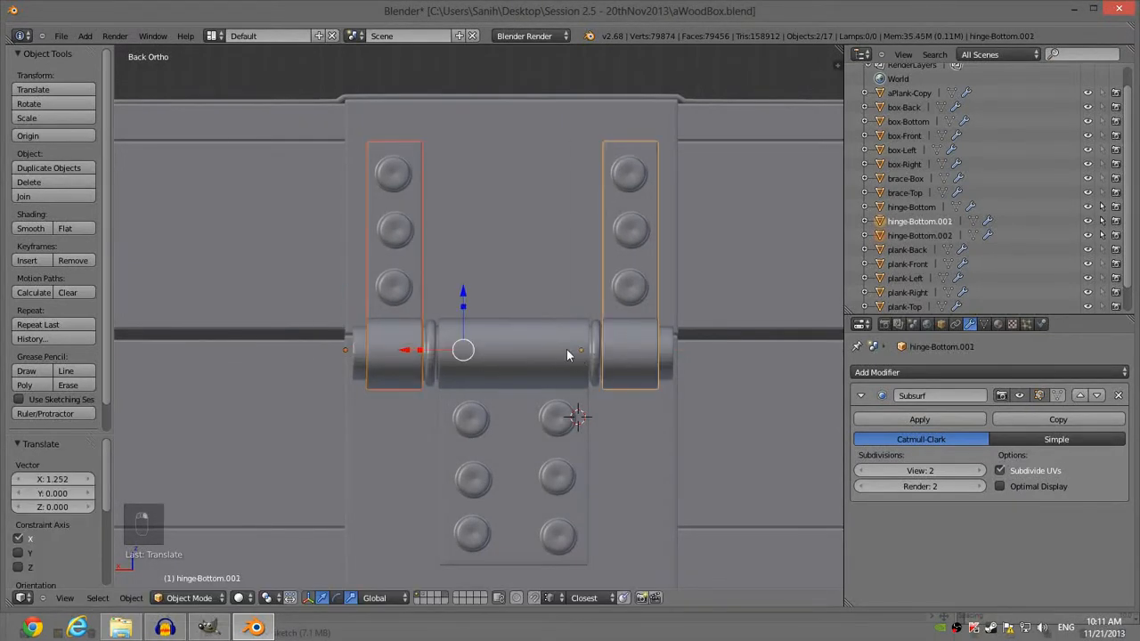
pyautogui.keyDown('shift'); pyautogui.rightClick(567, 351); pyautogui.keyUp('shift')
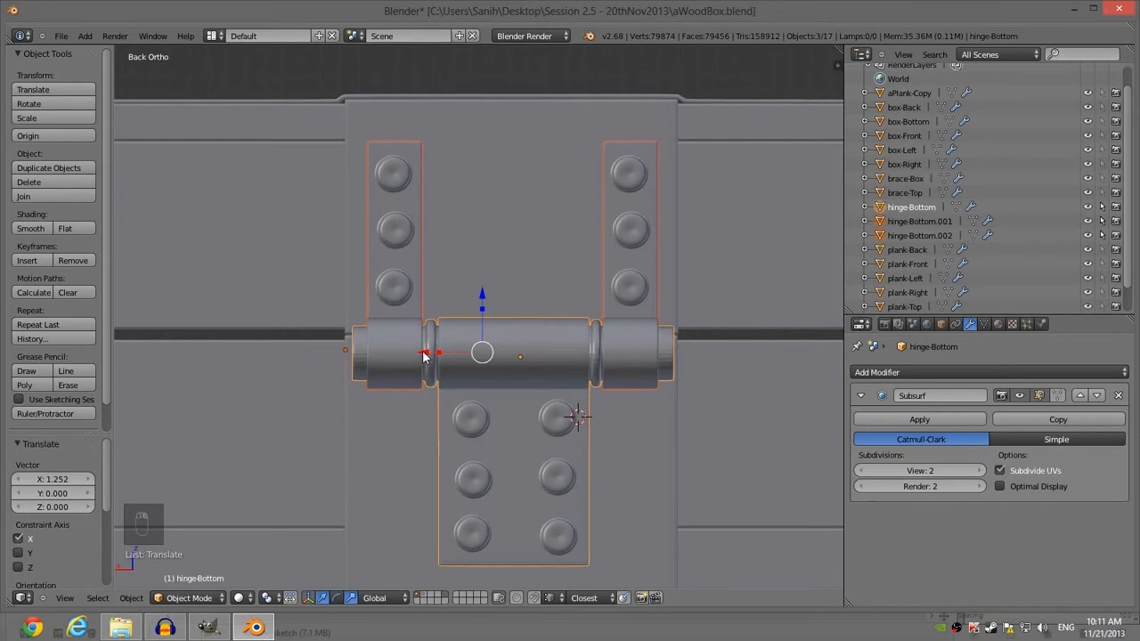
pyautogui.moveTo(424, 356); pyautogui.dragTo(424, 357)
pyautogui.moveTo(482, 299); pyautogui.dragTo(481, 311)
pyautogui.moveTo(427, 372); pyautogui.dragTo(423, 378)
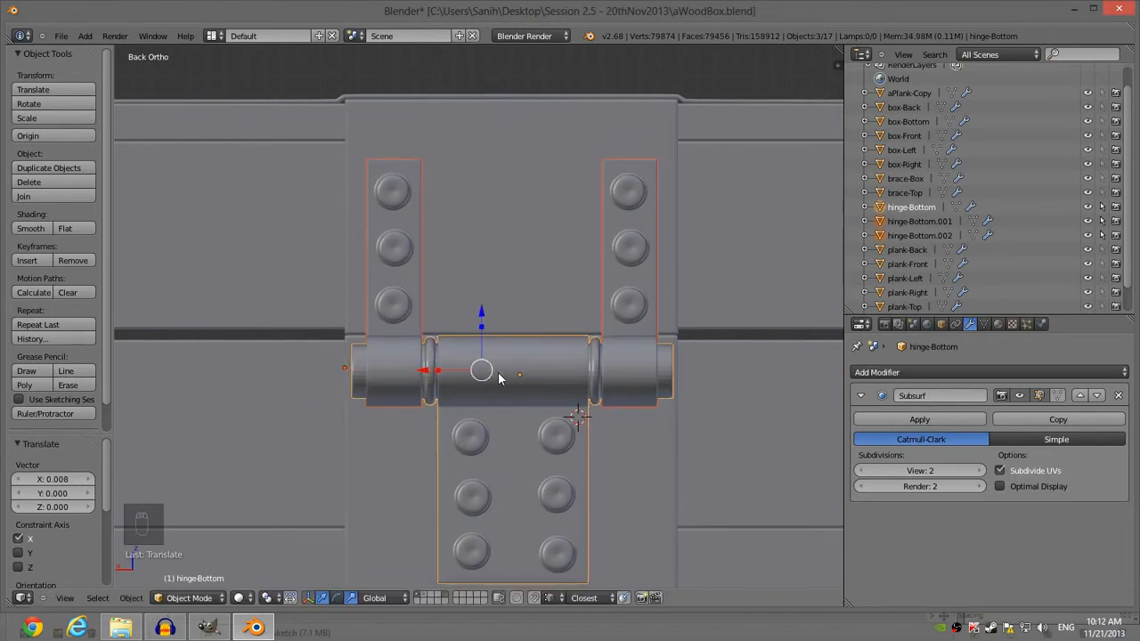
pyautogui.press('a')
pyautogui.hotkey('ctrl', 's')
# Step: In hinge-Bottom's wireframe mesh, circle-select the left tube end and move it about -0.074 along X, flush with the strap's outer edge
pyautogui.keyDown('shift'); pyautogui.moveTo(497, 372); pyautogui.dragTo(503, 299, button='middle'); pyautogui.keyUp('shift')
pyautogui.scroll(2, 503, 305)
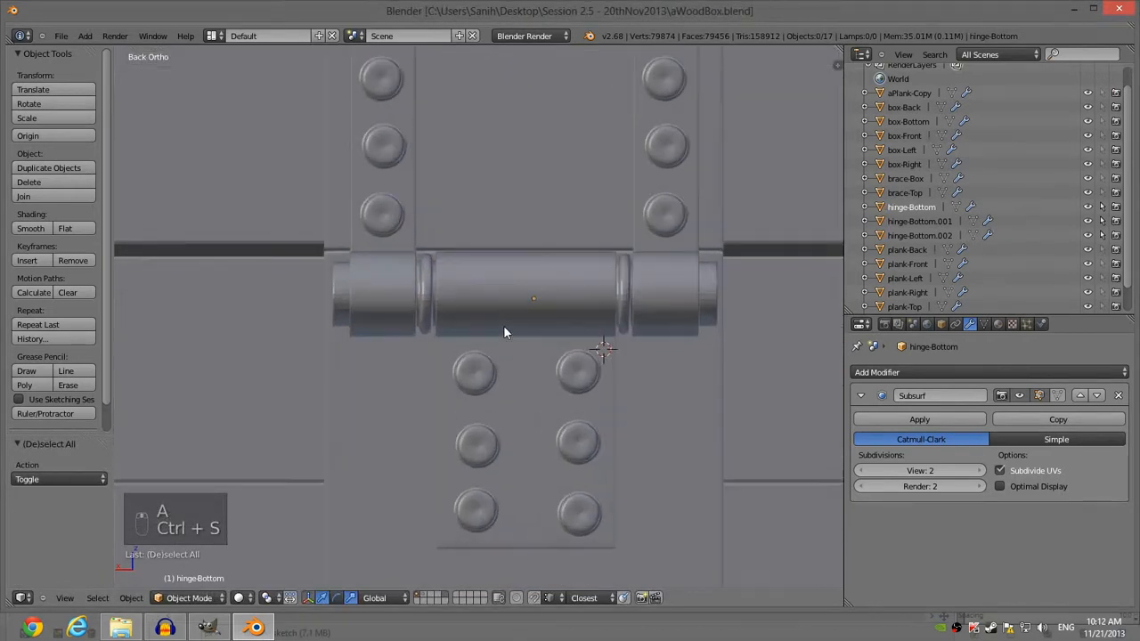
pyautogui.rightClick(315, 283)
pyautogui.press('Tab')
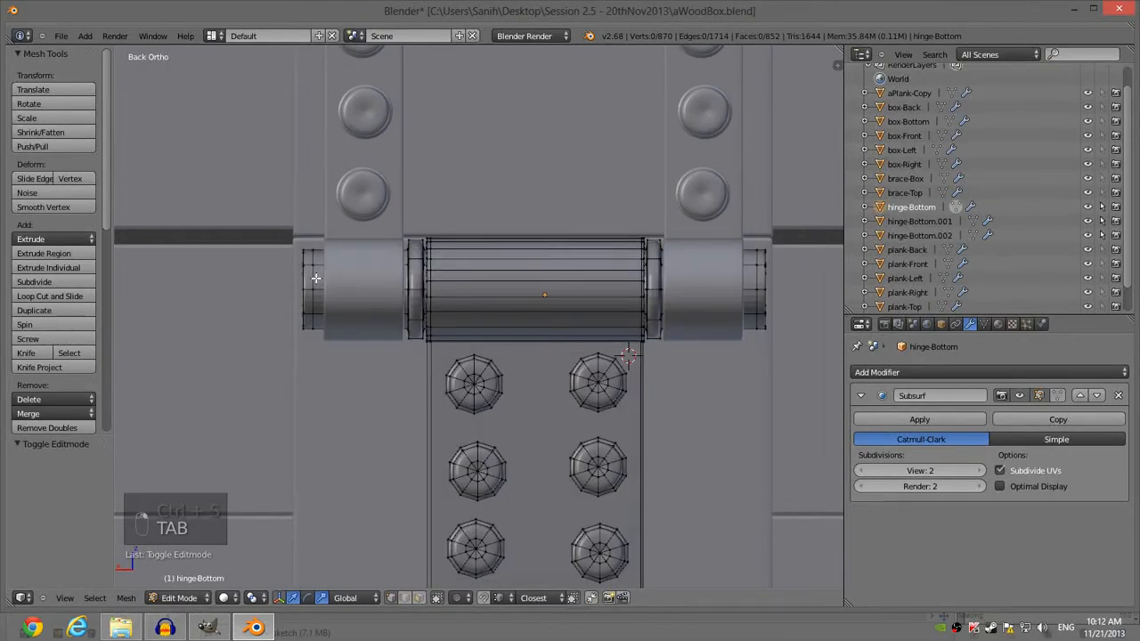
pyautogui.press('z')
pyautogui.press('c')
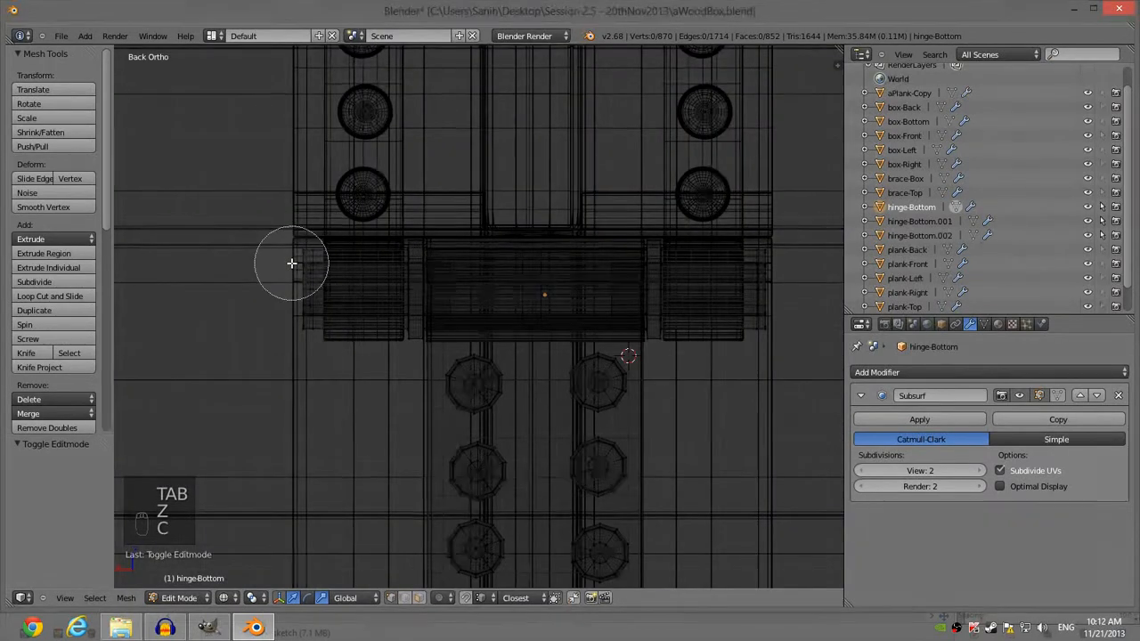
pyautogui.moveTo(290, 259); pyautogui.dragTo(297, 356)
pyautogui.press('Escape')
pyautogui.press('g')
pyautogui.press('x')
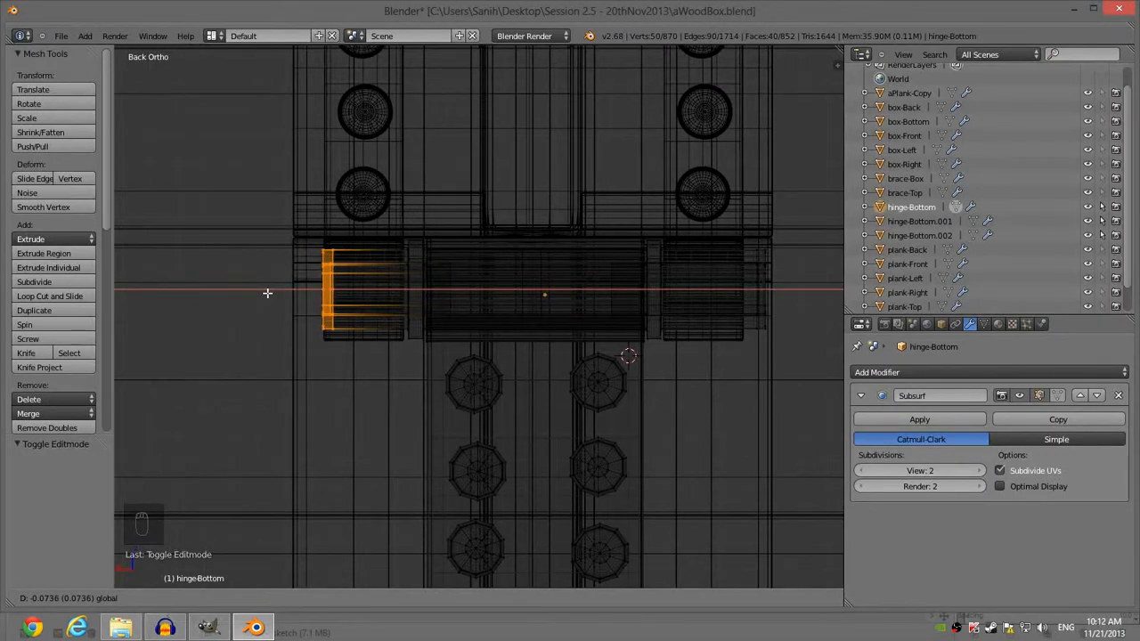
pyautogui.press('Escape')
pyautogui.press('a')
# Step: Circle-select the right tube end and move it about 0.076 along X to the strap's outer edge, returning to solid Object Mode
pyautogui.press('c')
pyautogui.moveTo(771, 273); pyautogui.dragTo(757, 285)
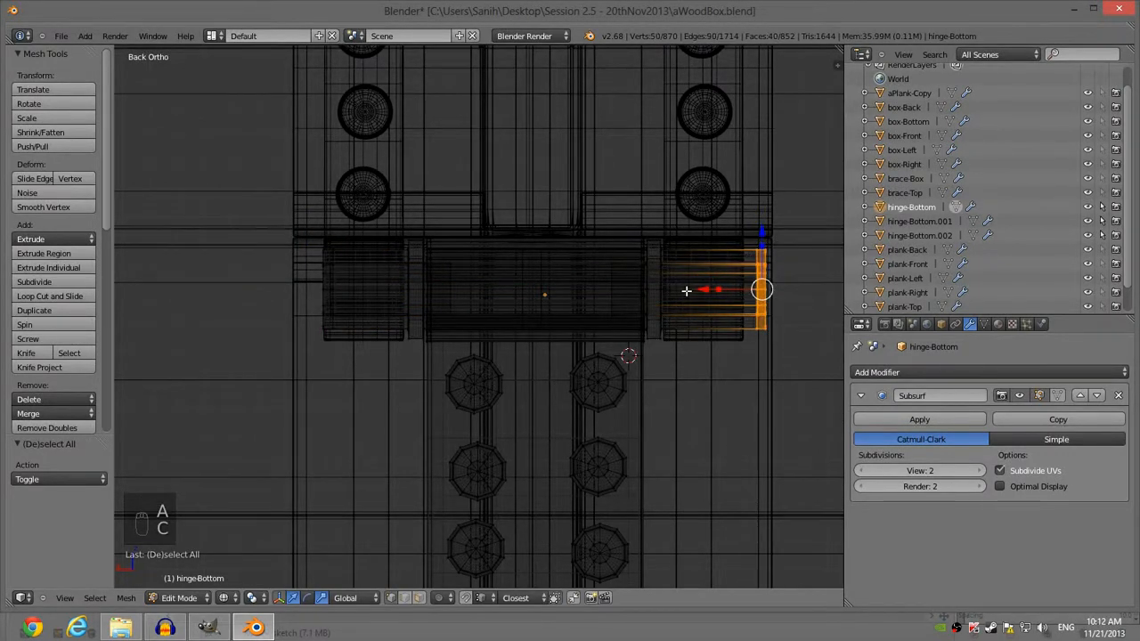
pyautogui.press('Escape')
pyautogui.press('g')
pyautogui.press('x')
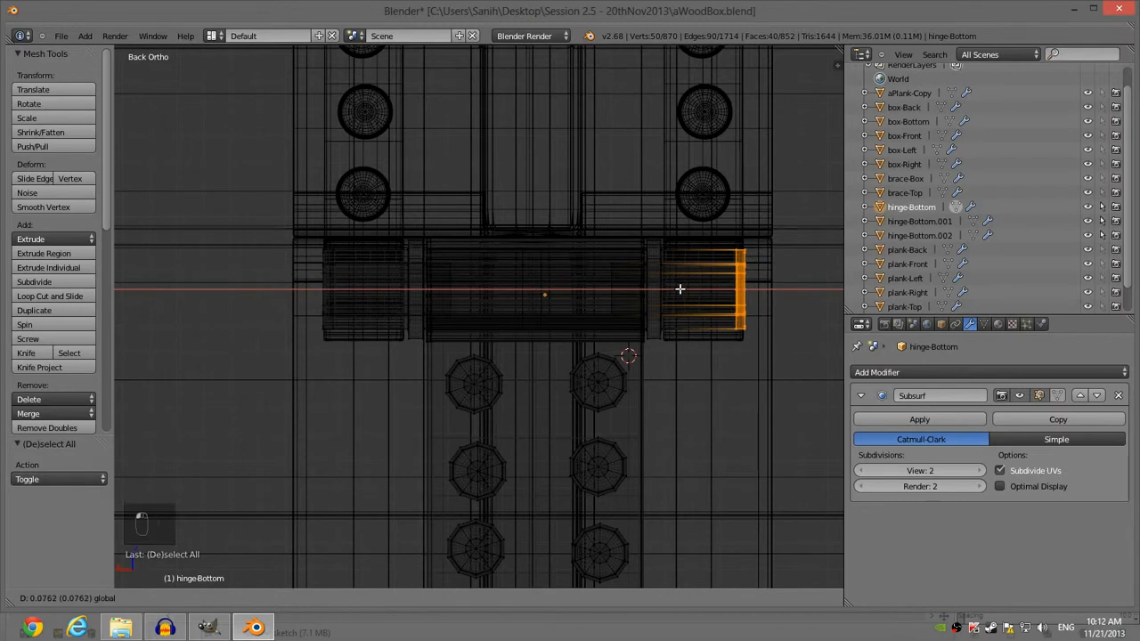
pyautogui.click(679, 289)
pyautogui.press('a')
pyautogui.press('z')
pyautogui.press('Tab')
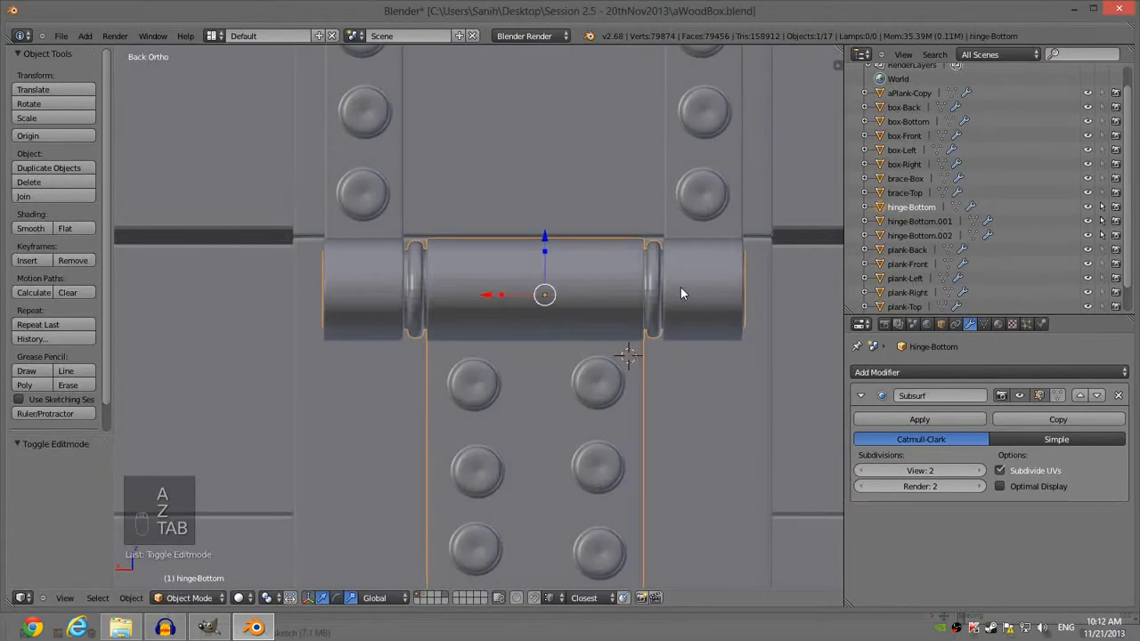
# Step: Deselect all objects and save over aWoodBox.blend
pyautogui.press('a')
pyautogui.press('a')
pyautogui.press('Tab')
pyautogui.press('Tab')
pyautogui.press('a')
pyautogui.press('a')
pyautogui.press('a')
pyautogui.press('a')
pyautogui.press('a')
pyautogui.hotkey('ctrl', 's')
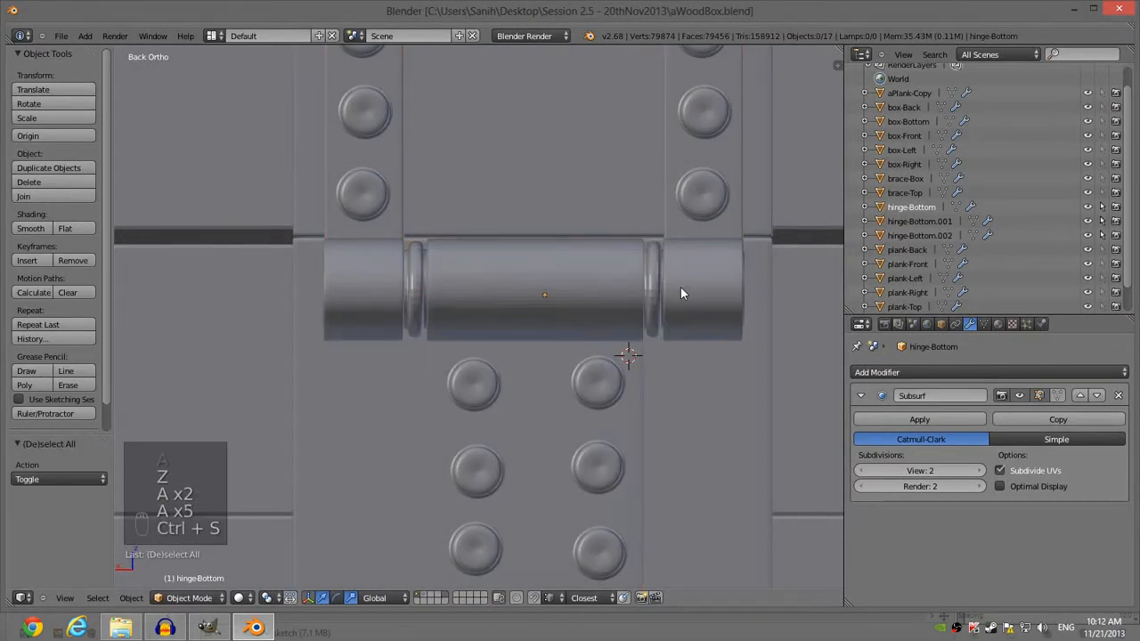
# Step: Examine the assembled hinge's barrel and straps from several angles on the box's back corner, and save the file again
pyautogui.scroll(-8, 636, 242)
pyautogui.moveTo(604, 230); pyautogui.dragTo(553, 293, button='middle')
pyautogui.scroll(5, 533, 256)
pyautogui.scroll(4, 539, 277)
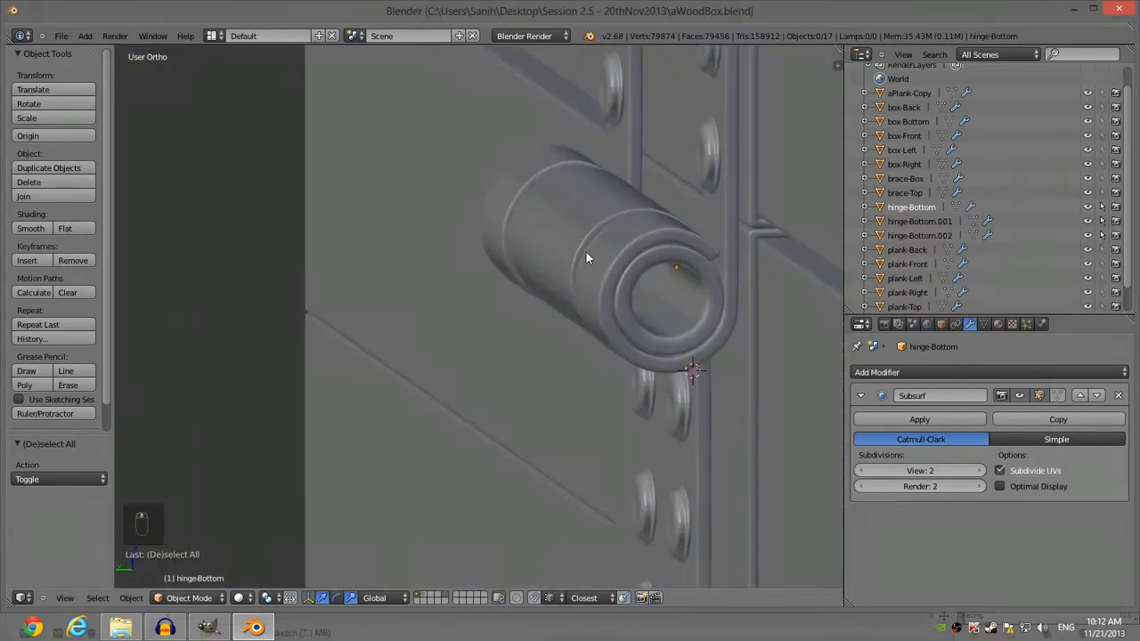
pyautogui.moveTo(585, 258); pyautogui.dragTo(531, 225, button='middle')
pyautogui.scroll(-2, 624, 279)
pyautogui.scroll(-3, 514, 258)
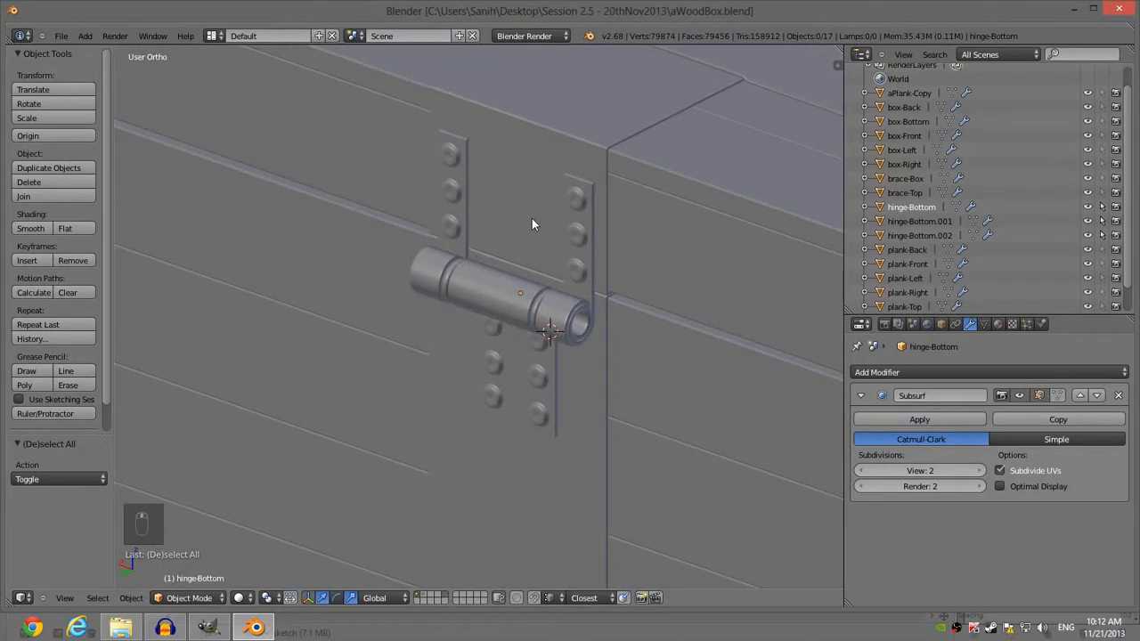
pyautogui.scroll(-5, 532, 225)
pyautogui.scroll(4, 486, 285)
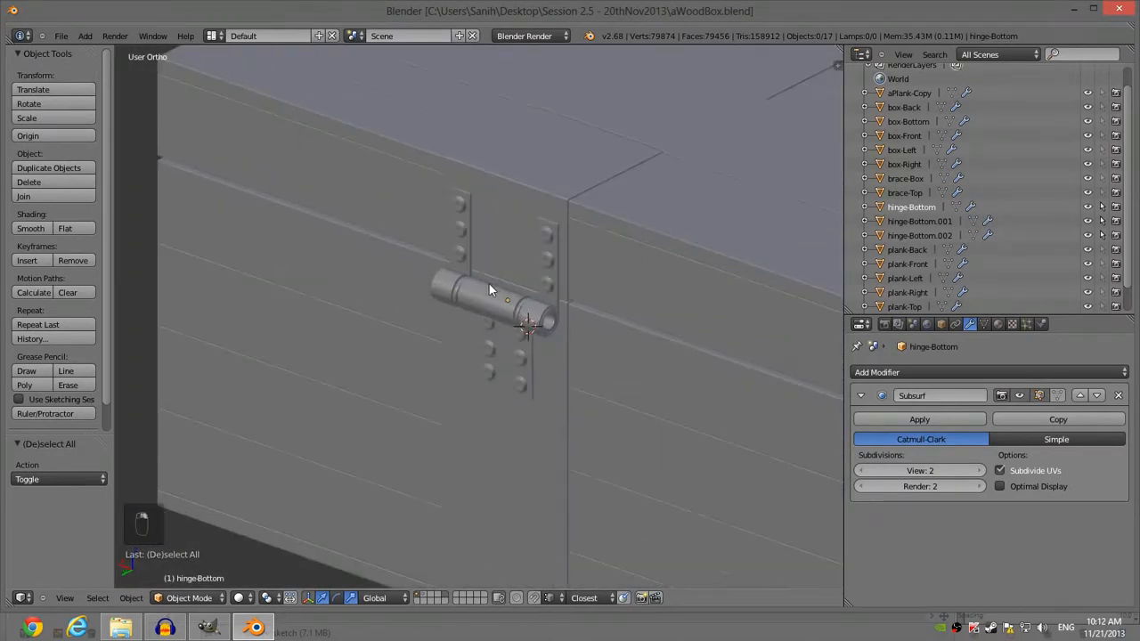
pyautogui.moveTo(489, 284); pyautogui.dragTo(431, 231, button='middle')
pyautogui.hotkey('ctrl', 's')
pyautogui.click(471, 277)
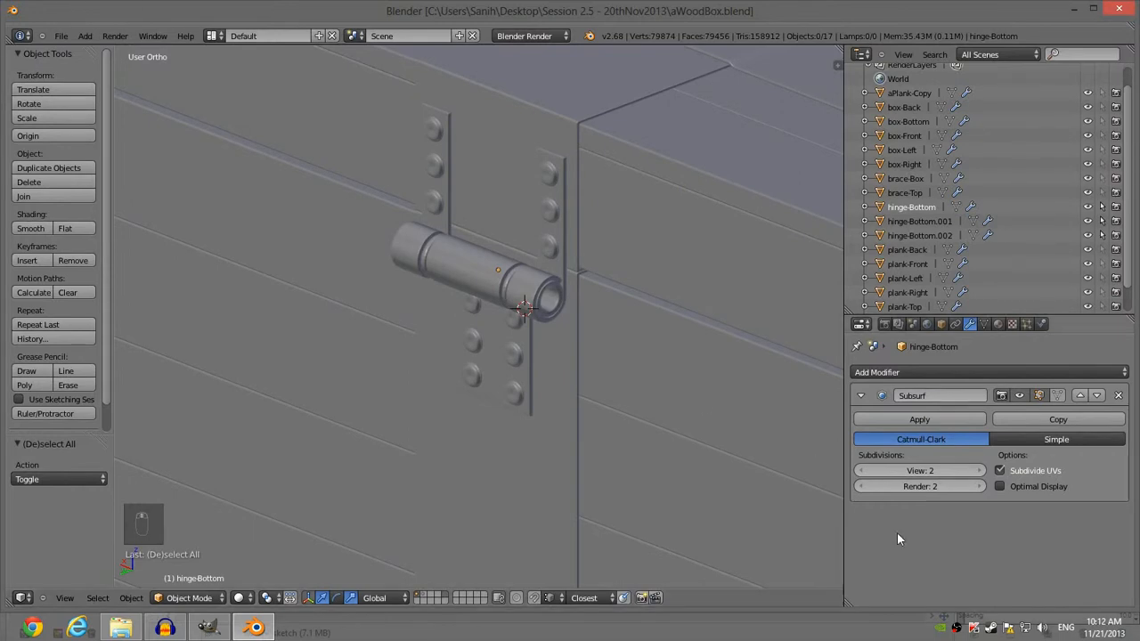